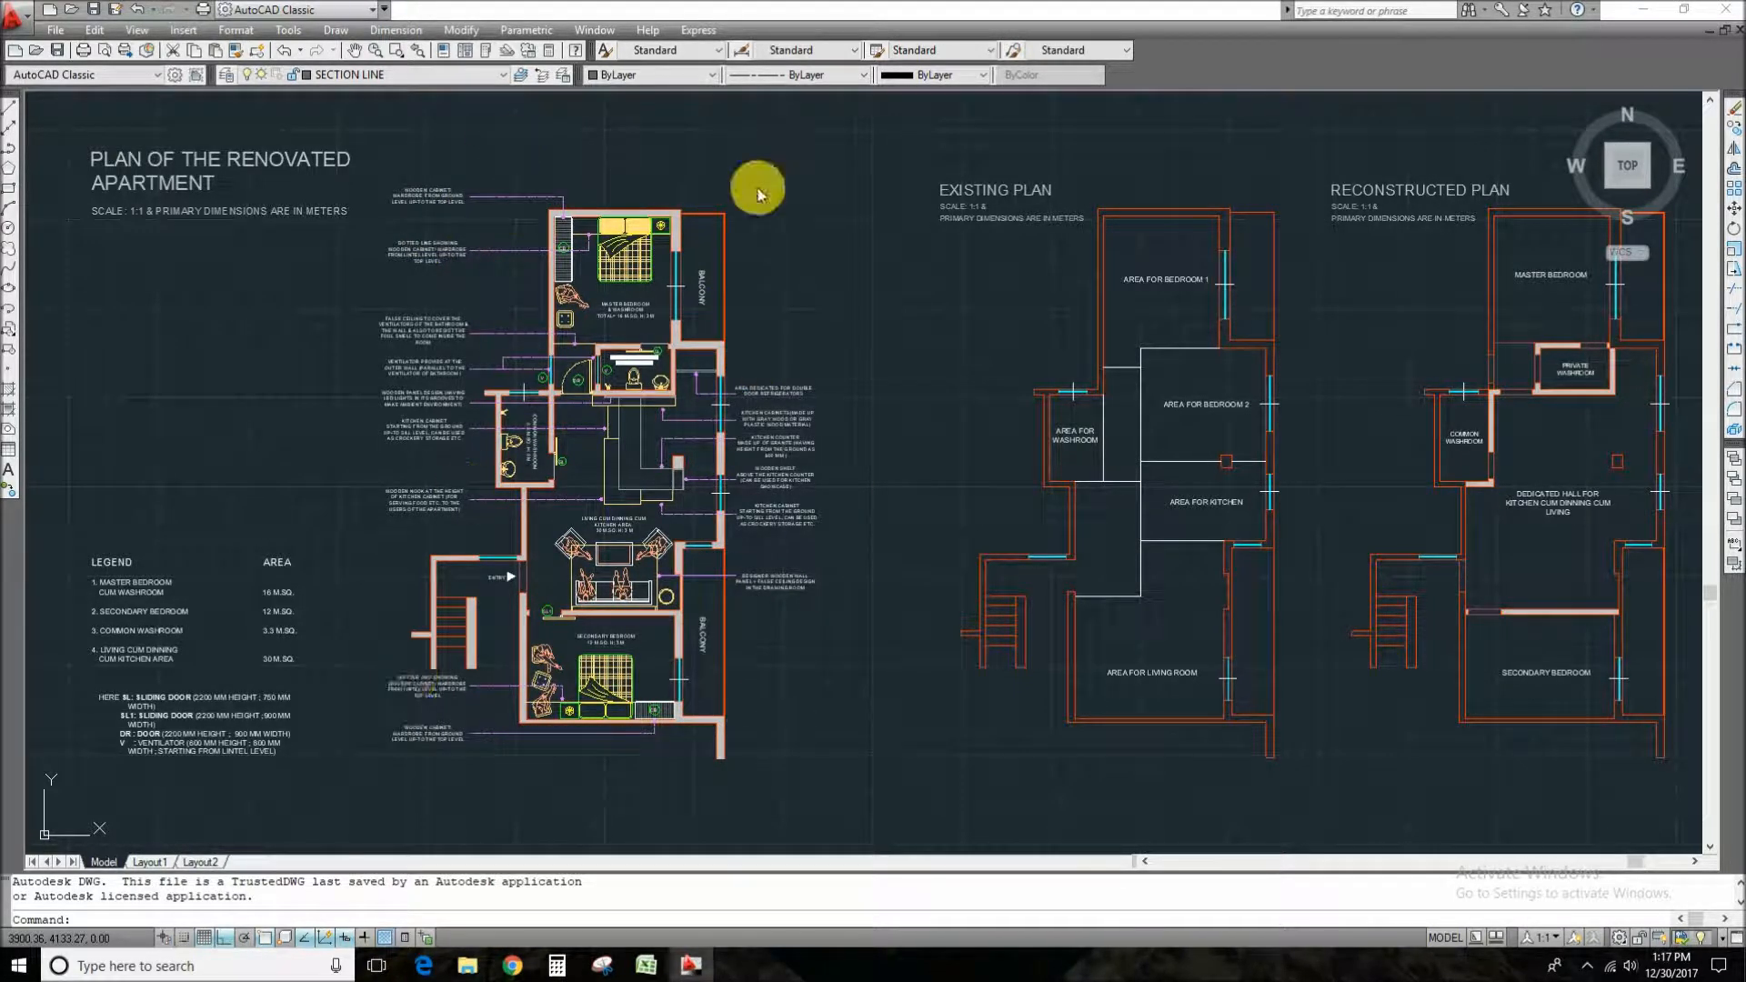
left_click(870, 421)
left_click(903, 345)
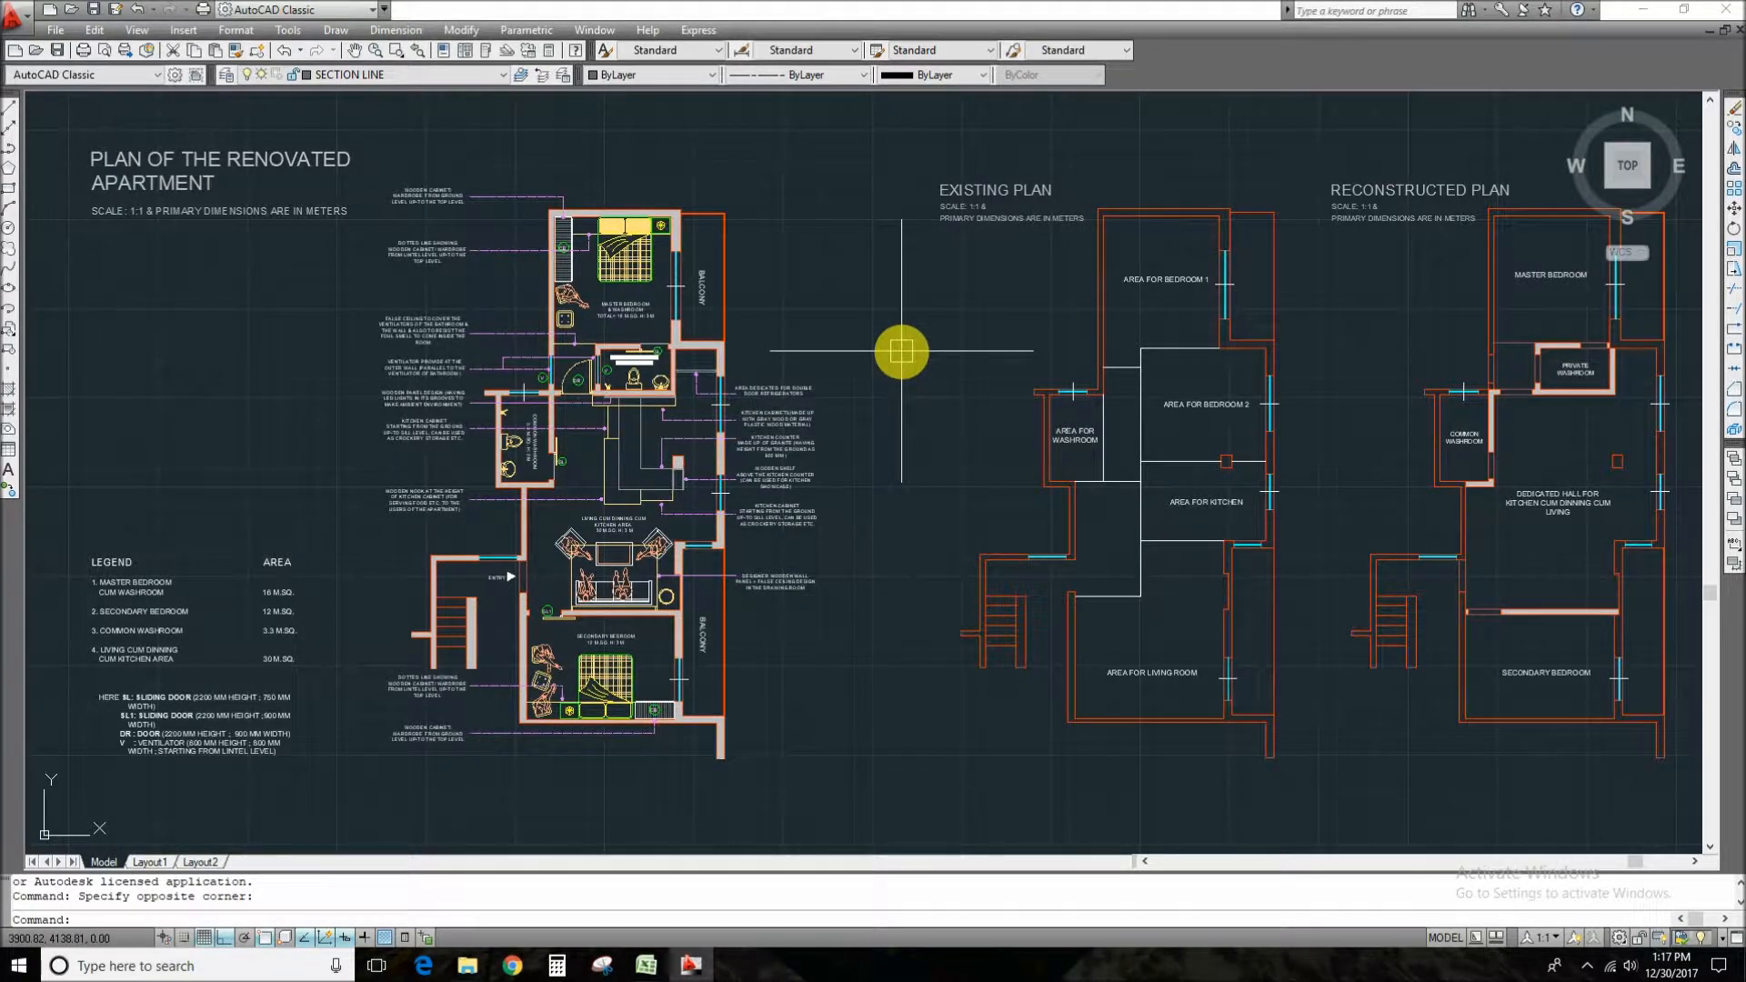
Try a vertical linear dimension along the outer edge of the master bedroom balcony in the renovated plan.
type("dli")
key("space")
scroll(768, 273, "up", 3)
scroll(743, 222, "up", 2)
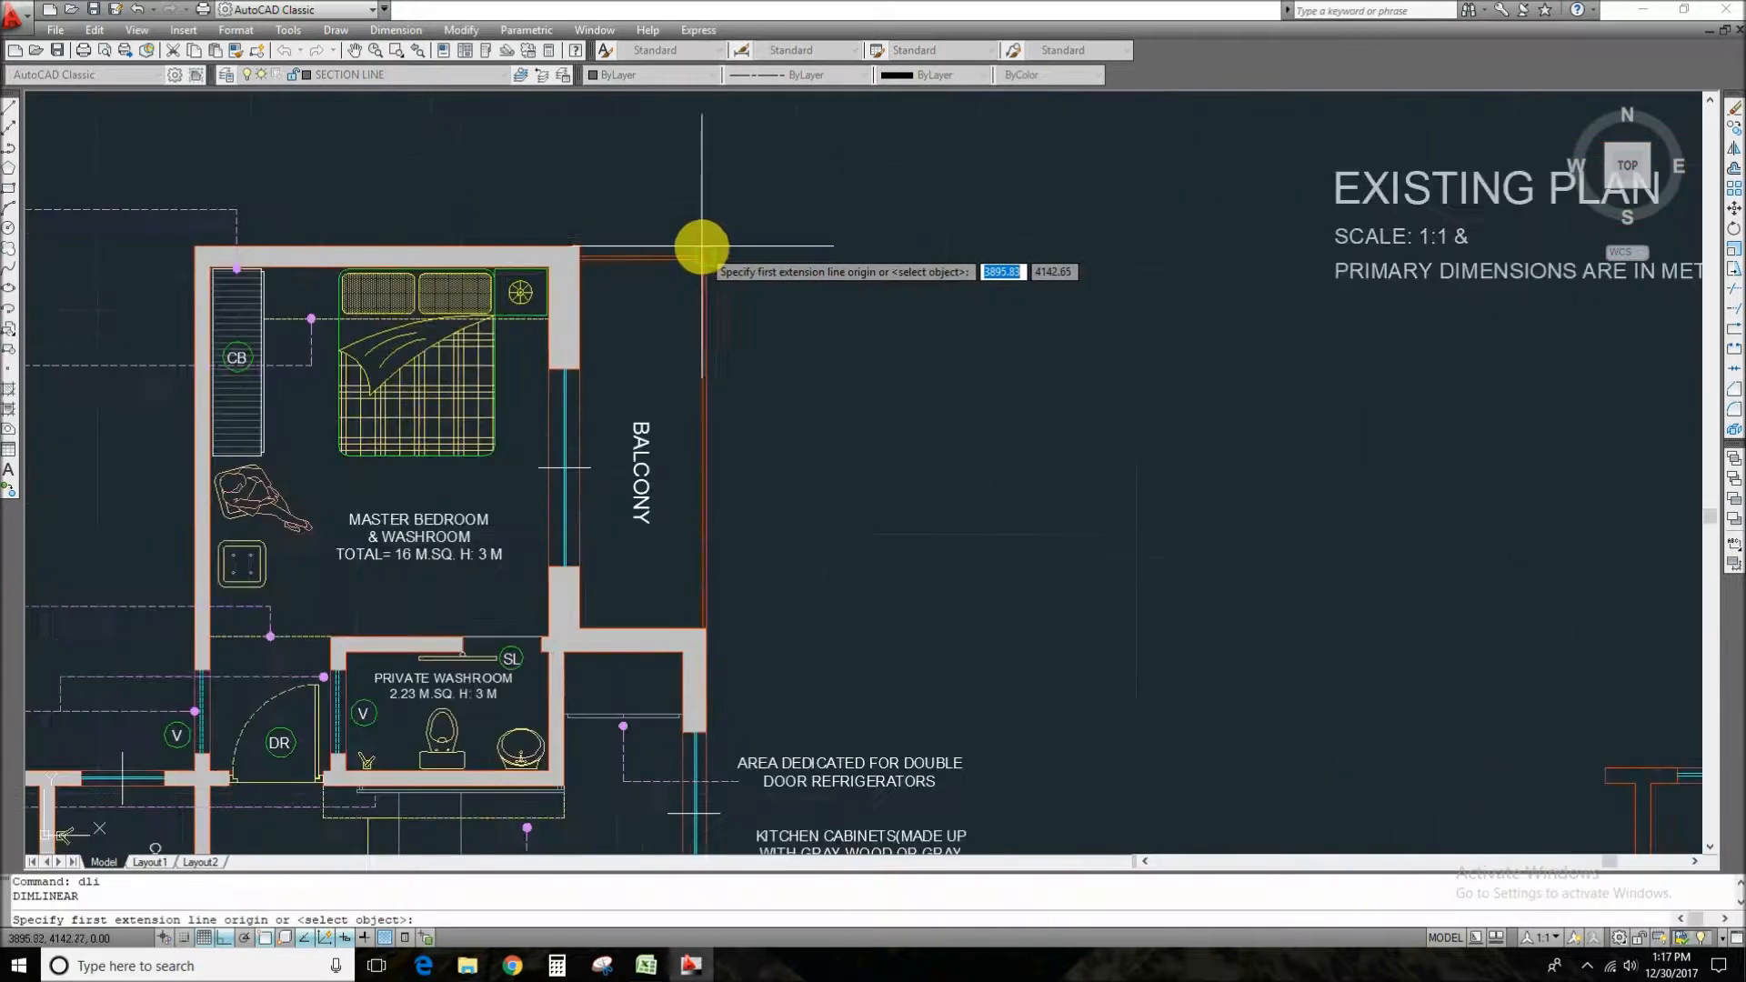
left_click(706, 255)
left_click(710, 628)
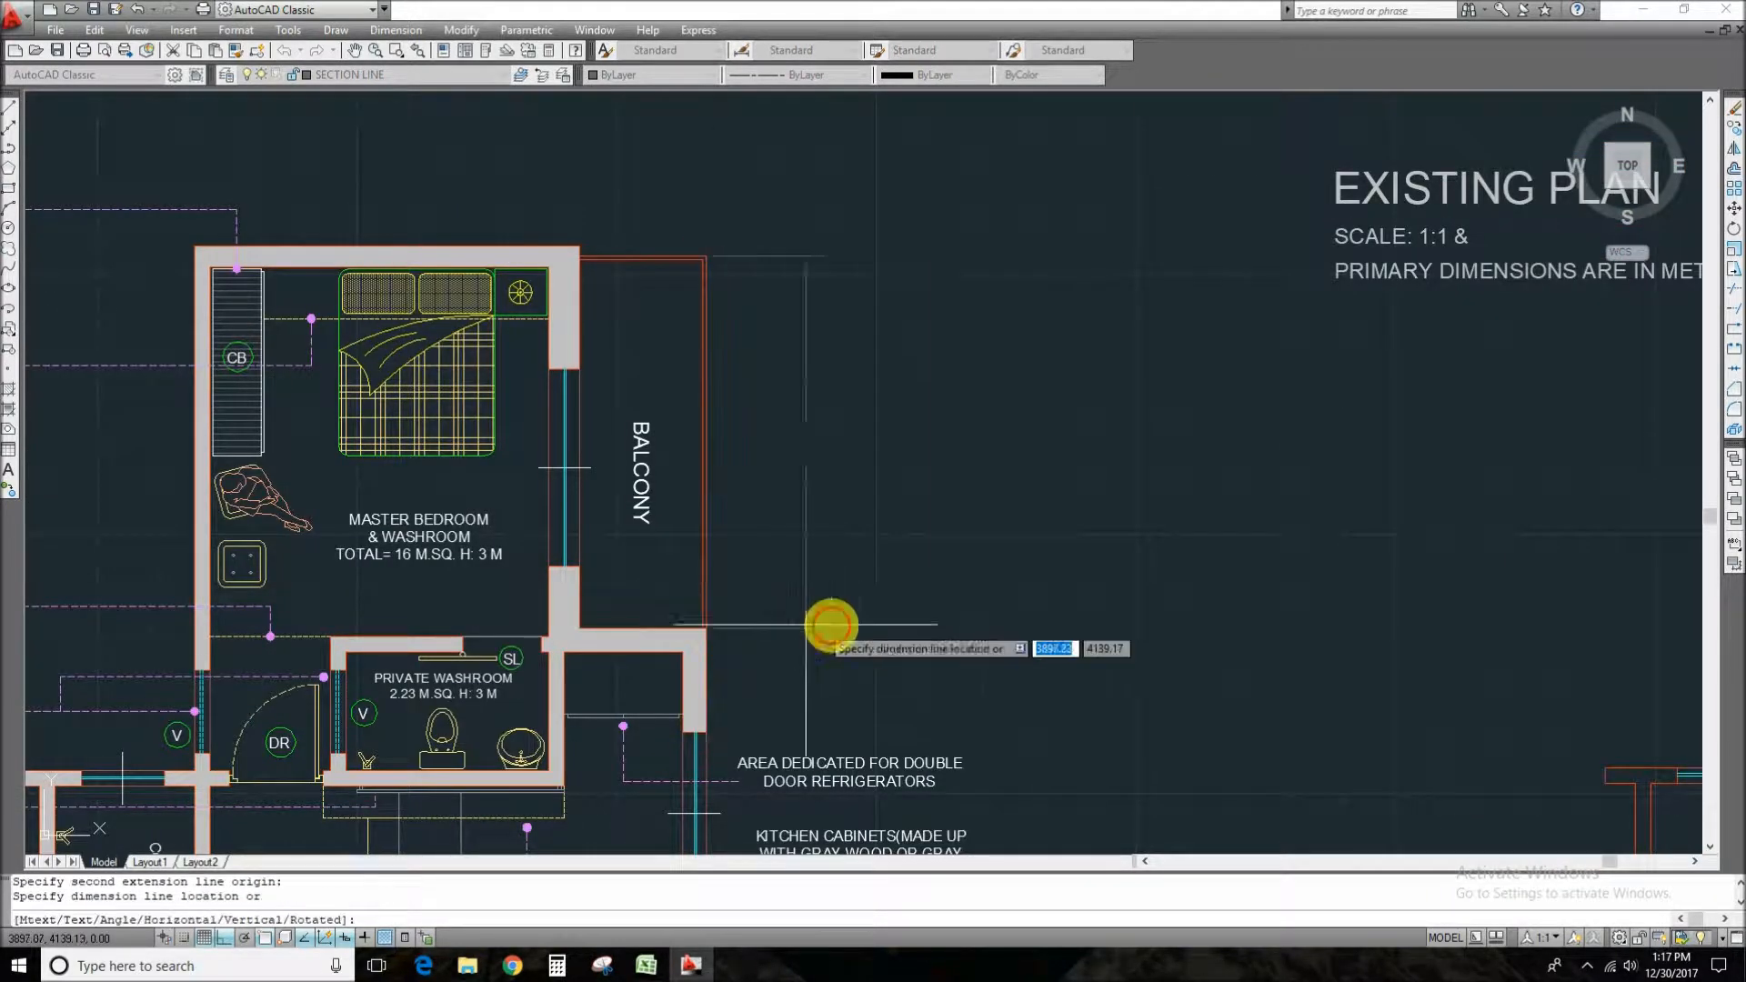
key("Escape")
Try an aligned dimension from the secondary bedroom balcony's inner wall corner to the end of the projecting wall.
type("dal")
key("Return")
scroll(835, 528, "down", 4)
scroll(827, 249, "up", 3)
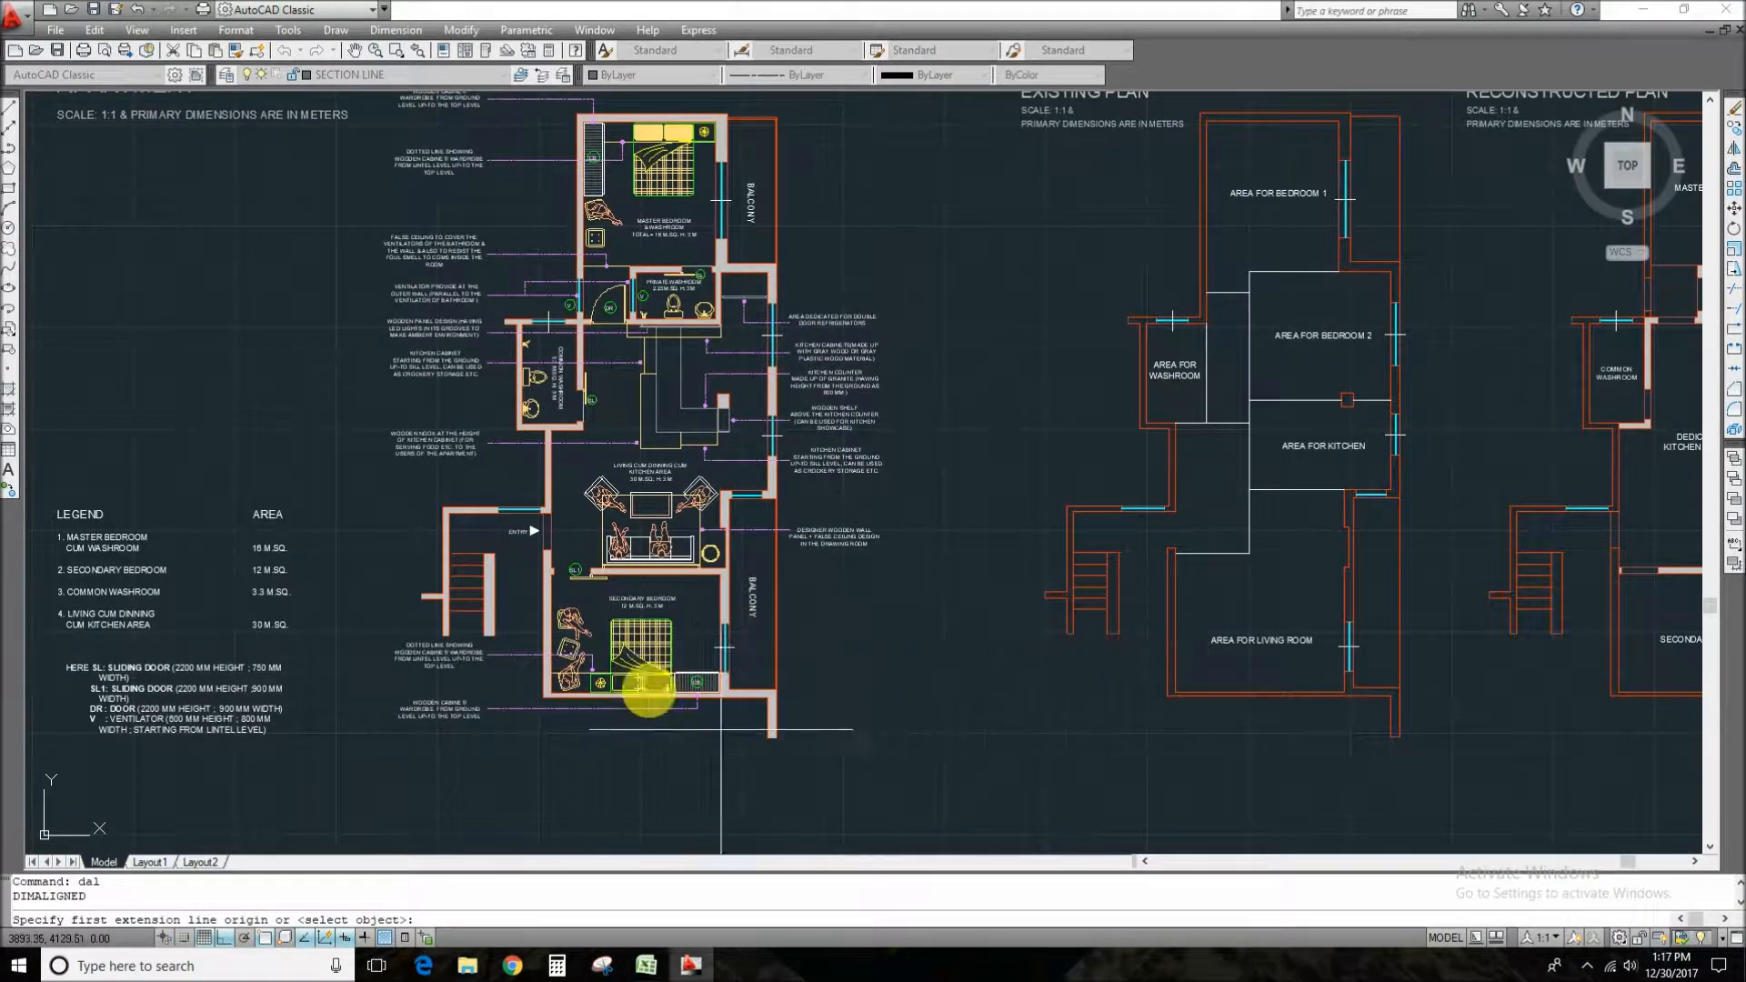
scroll(755, 723, "up", 6)
left_click(667, 529)
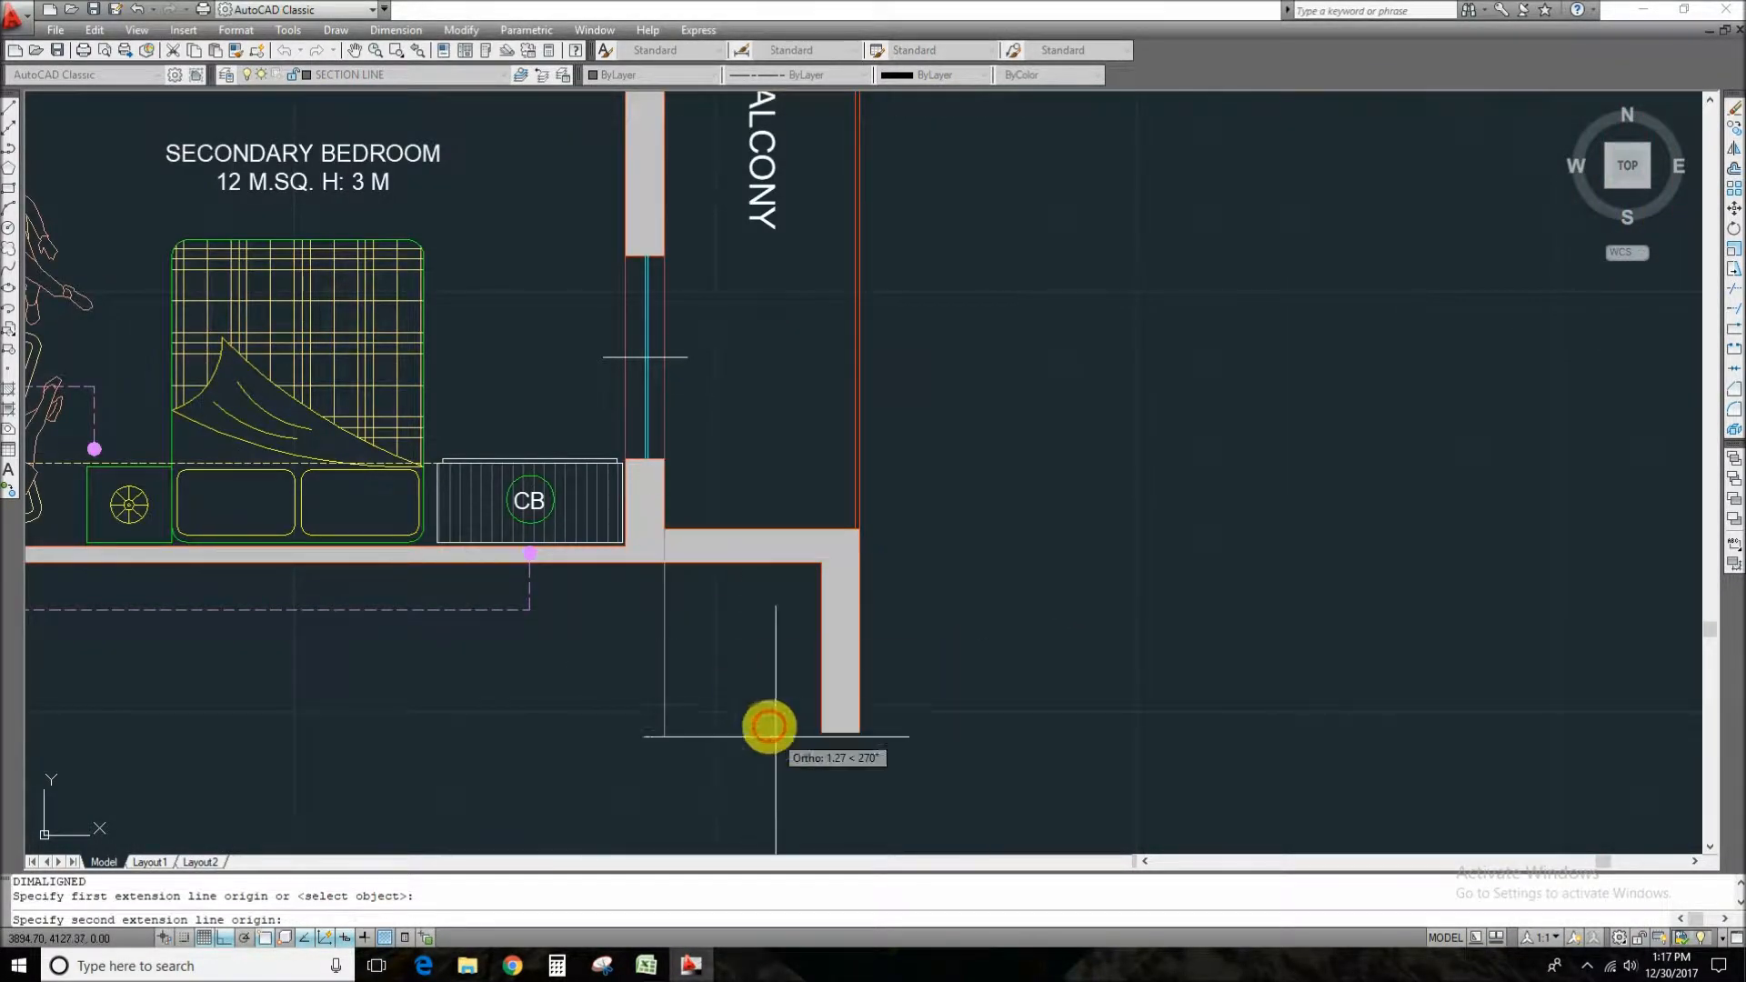
left_click(821, 732)
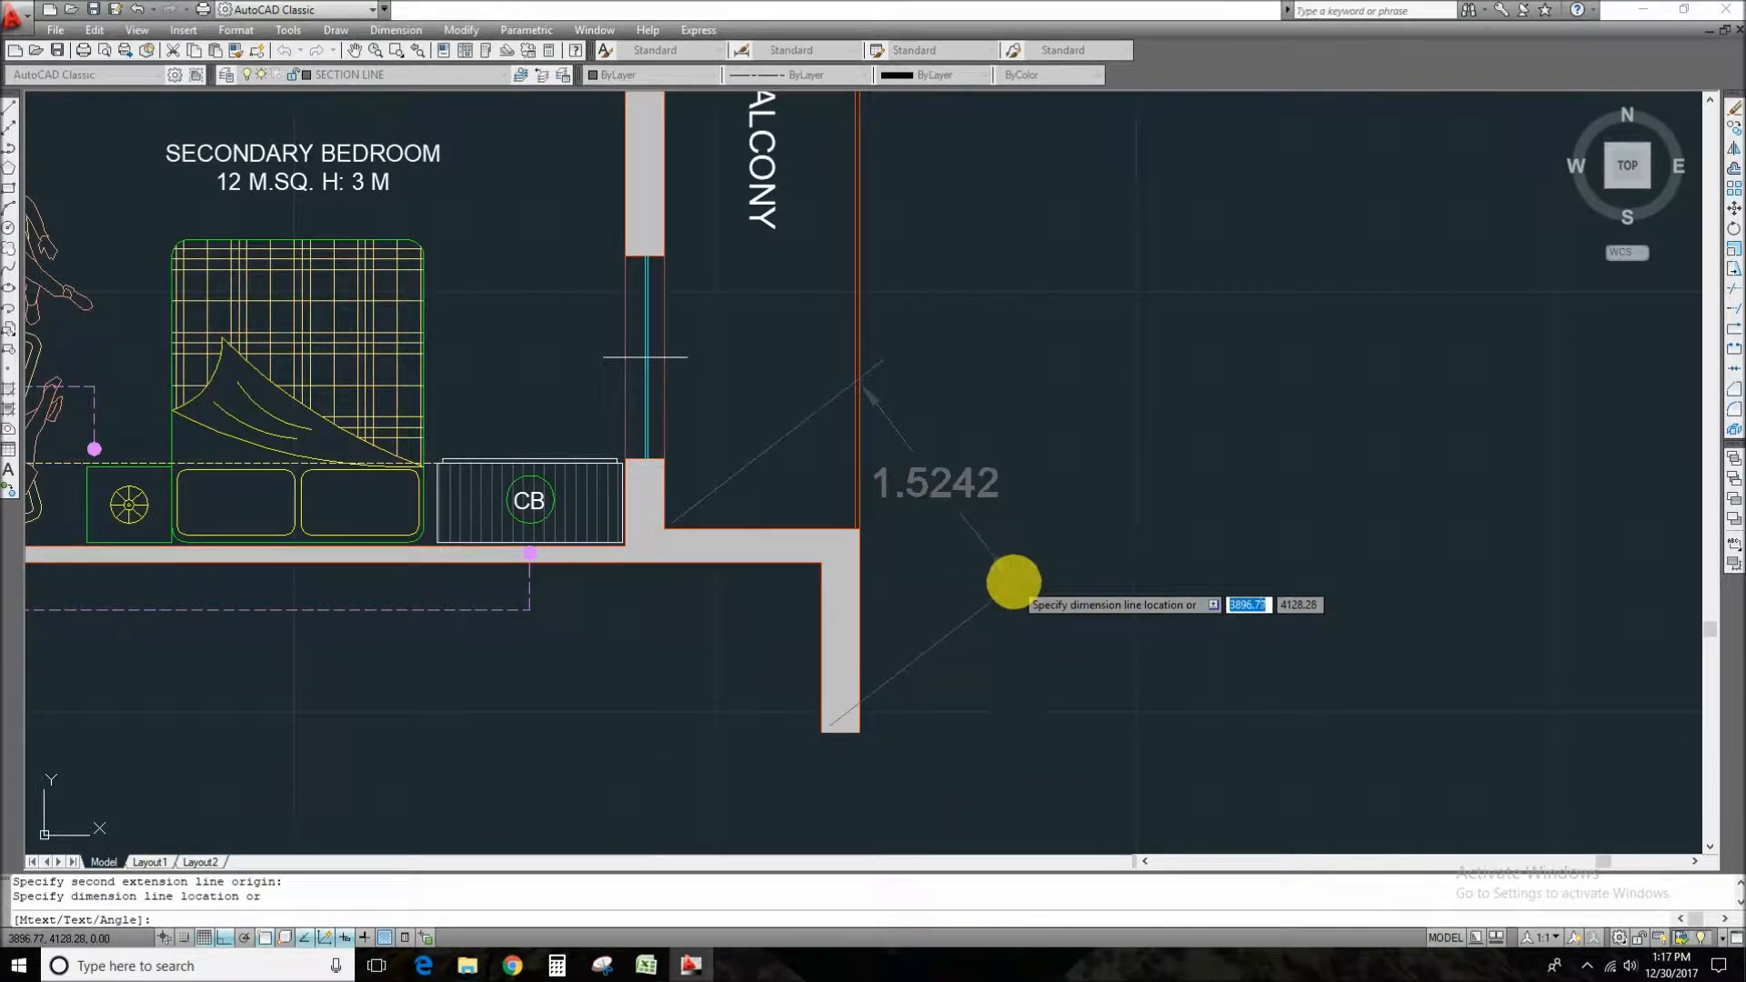
key("space")
Copy the whole renovated apartment plan with its title and legend, and paste it in the empty area above the originals.
scroll(1028, 564, "down", 6)
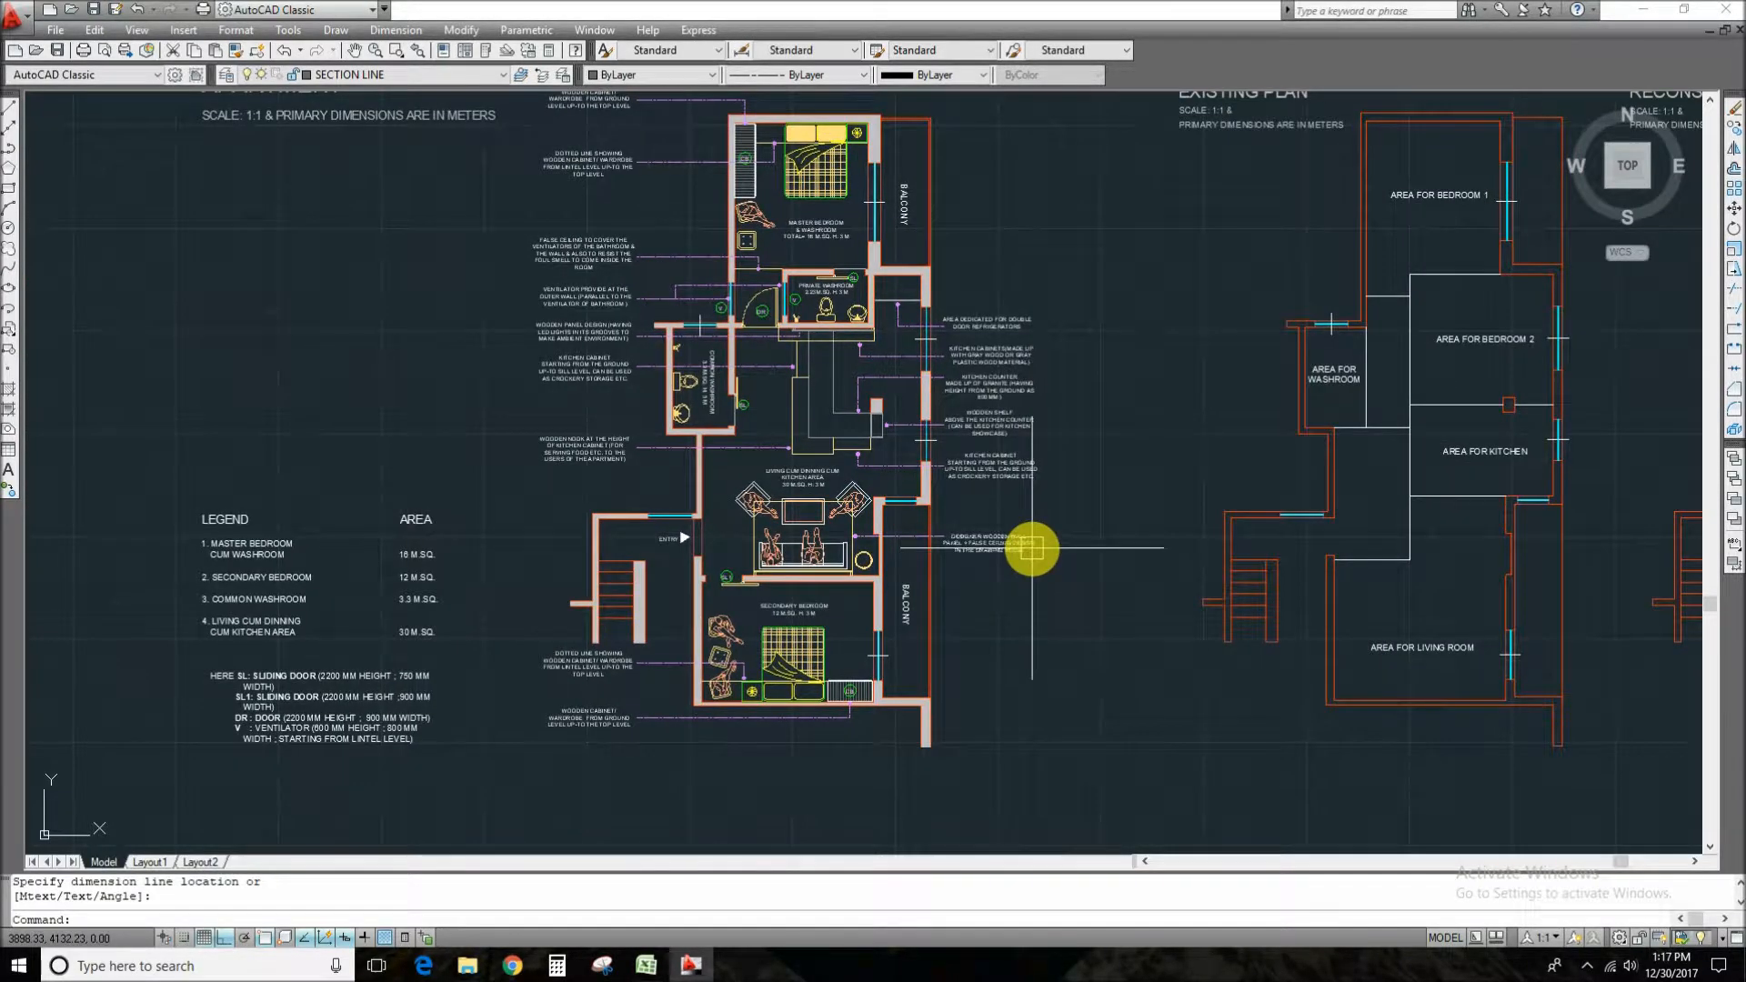
middle_click_drag(1097, 429, 1064, 519)
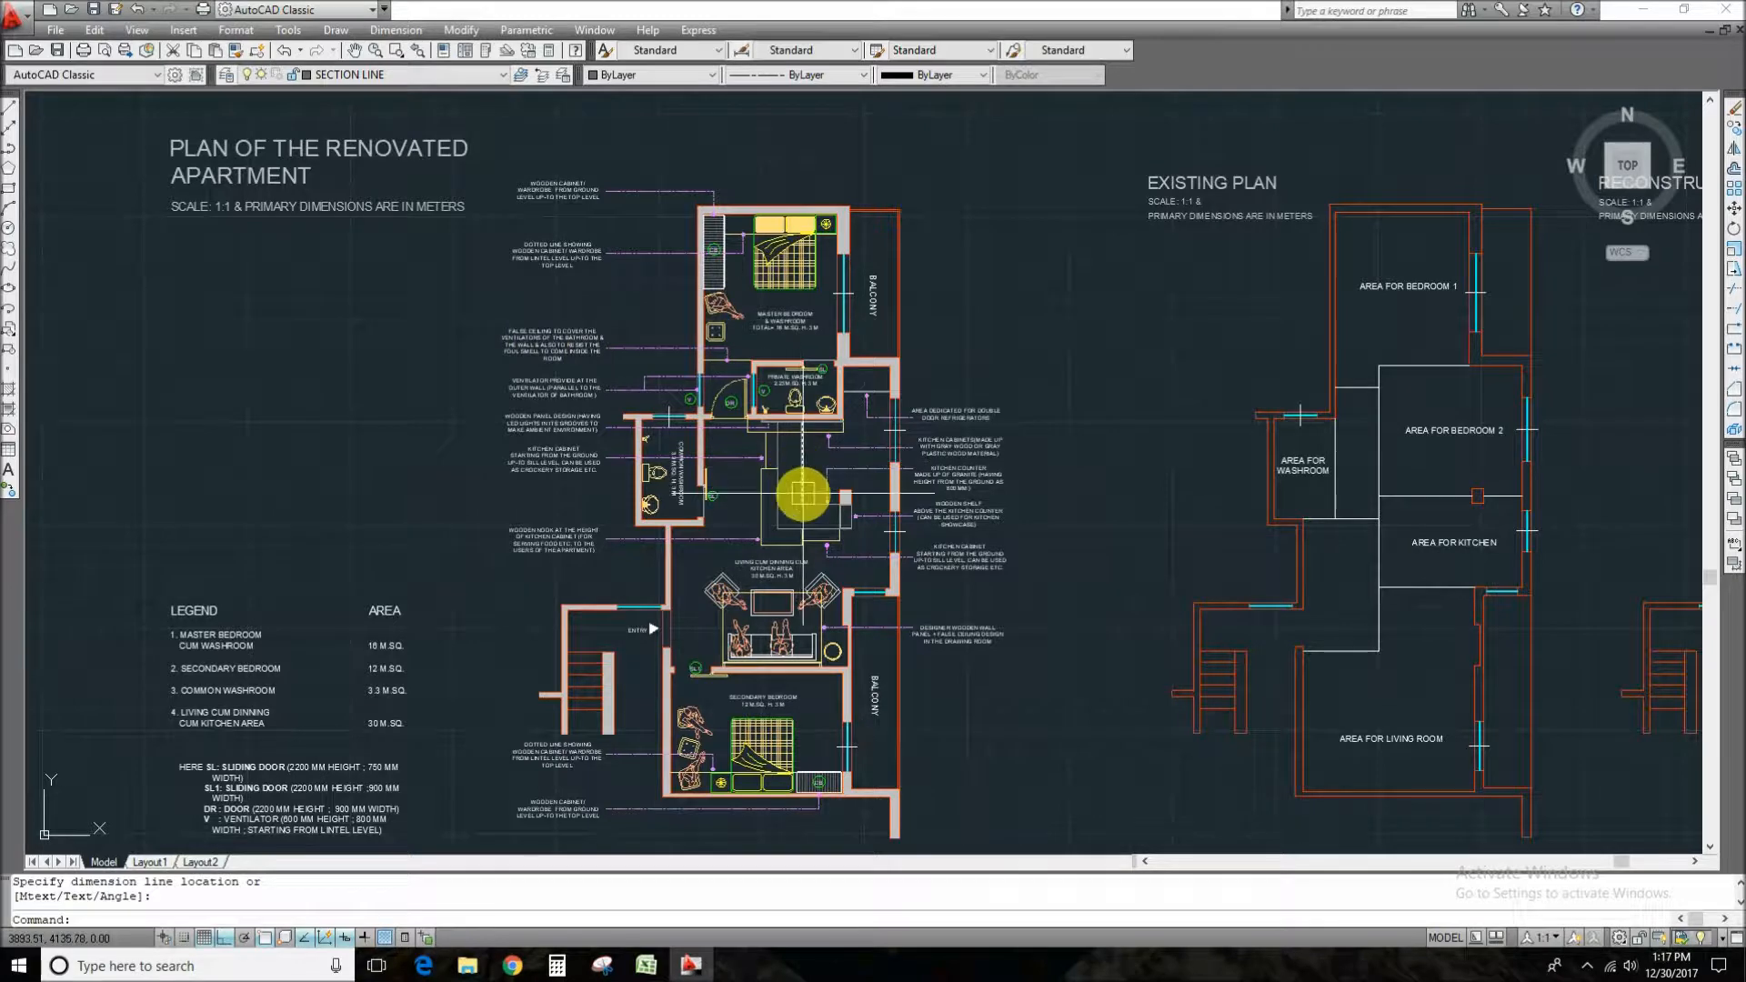
scroll(821, 485, "down", 5)
left_click(452, 175)
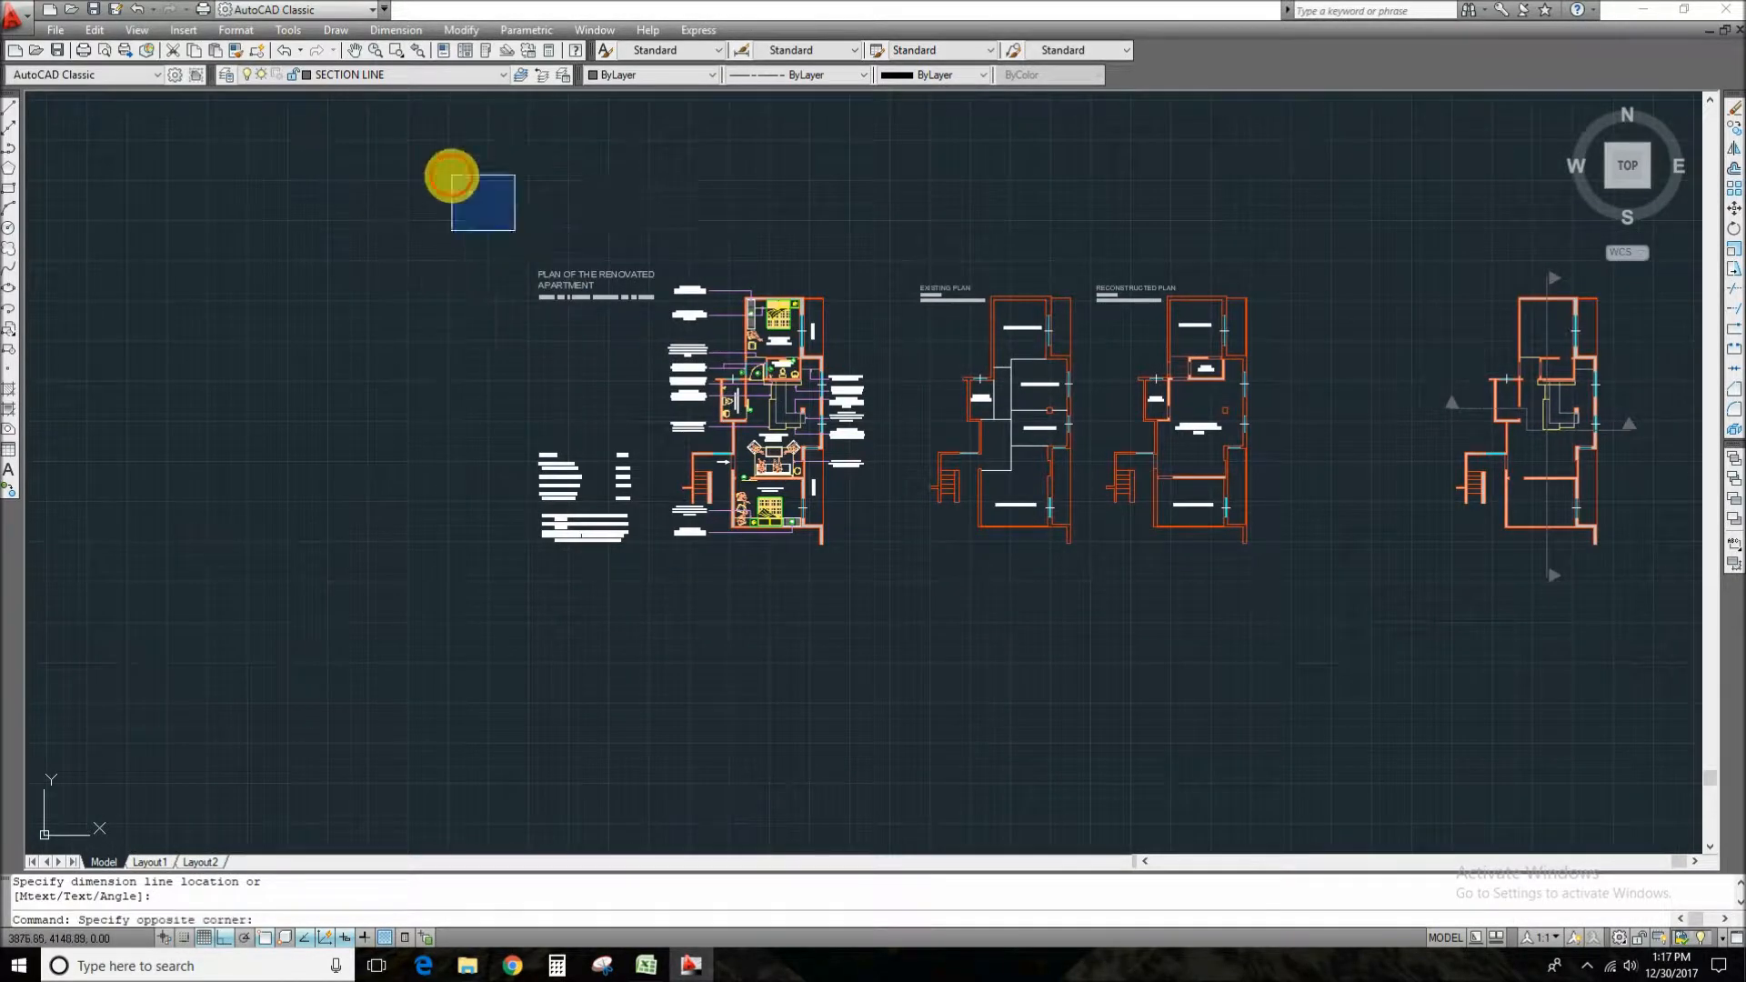
left_click(893, 657)
middle_click_drag(873, 403, 843, 597)
key("ctrl+c")
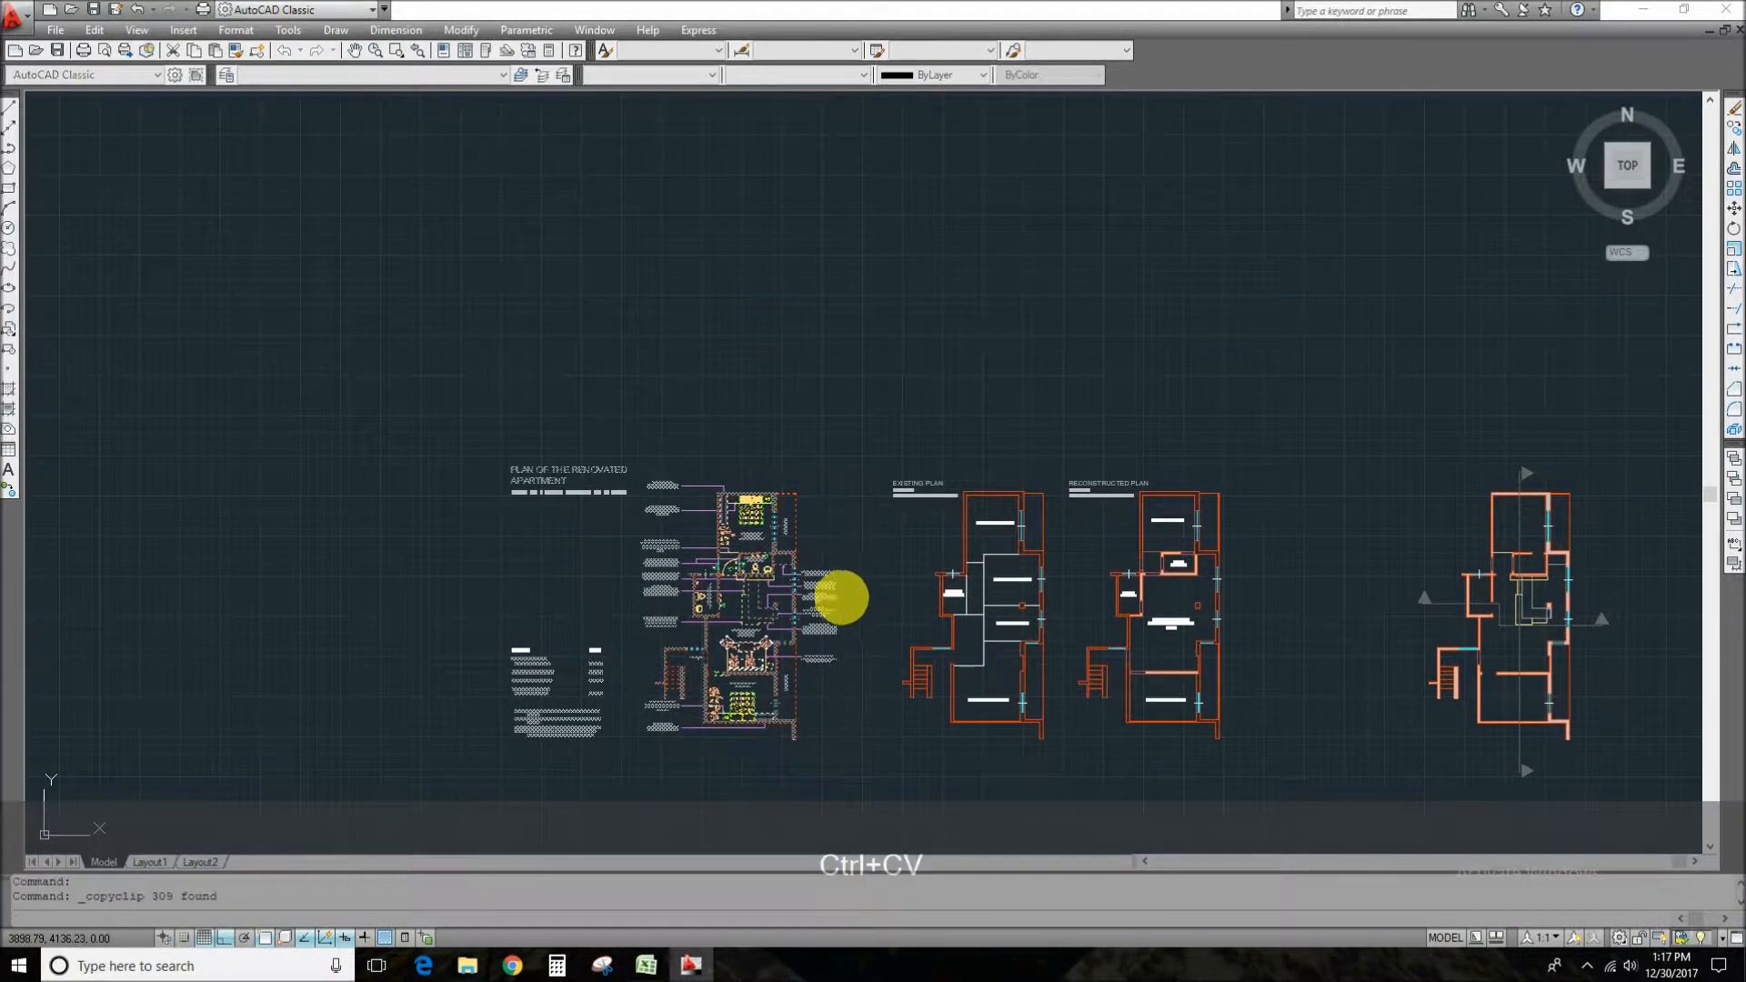
key("ctrl+v")
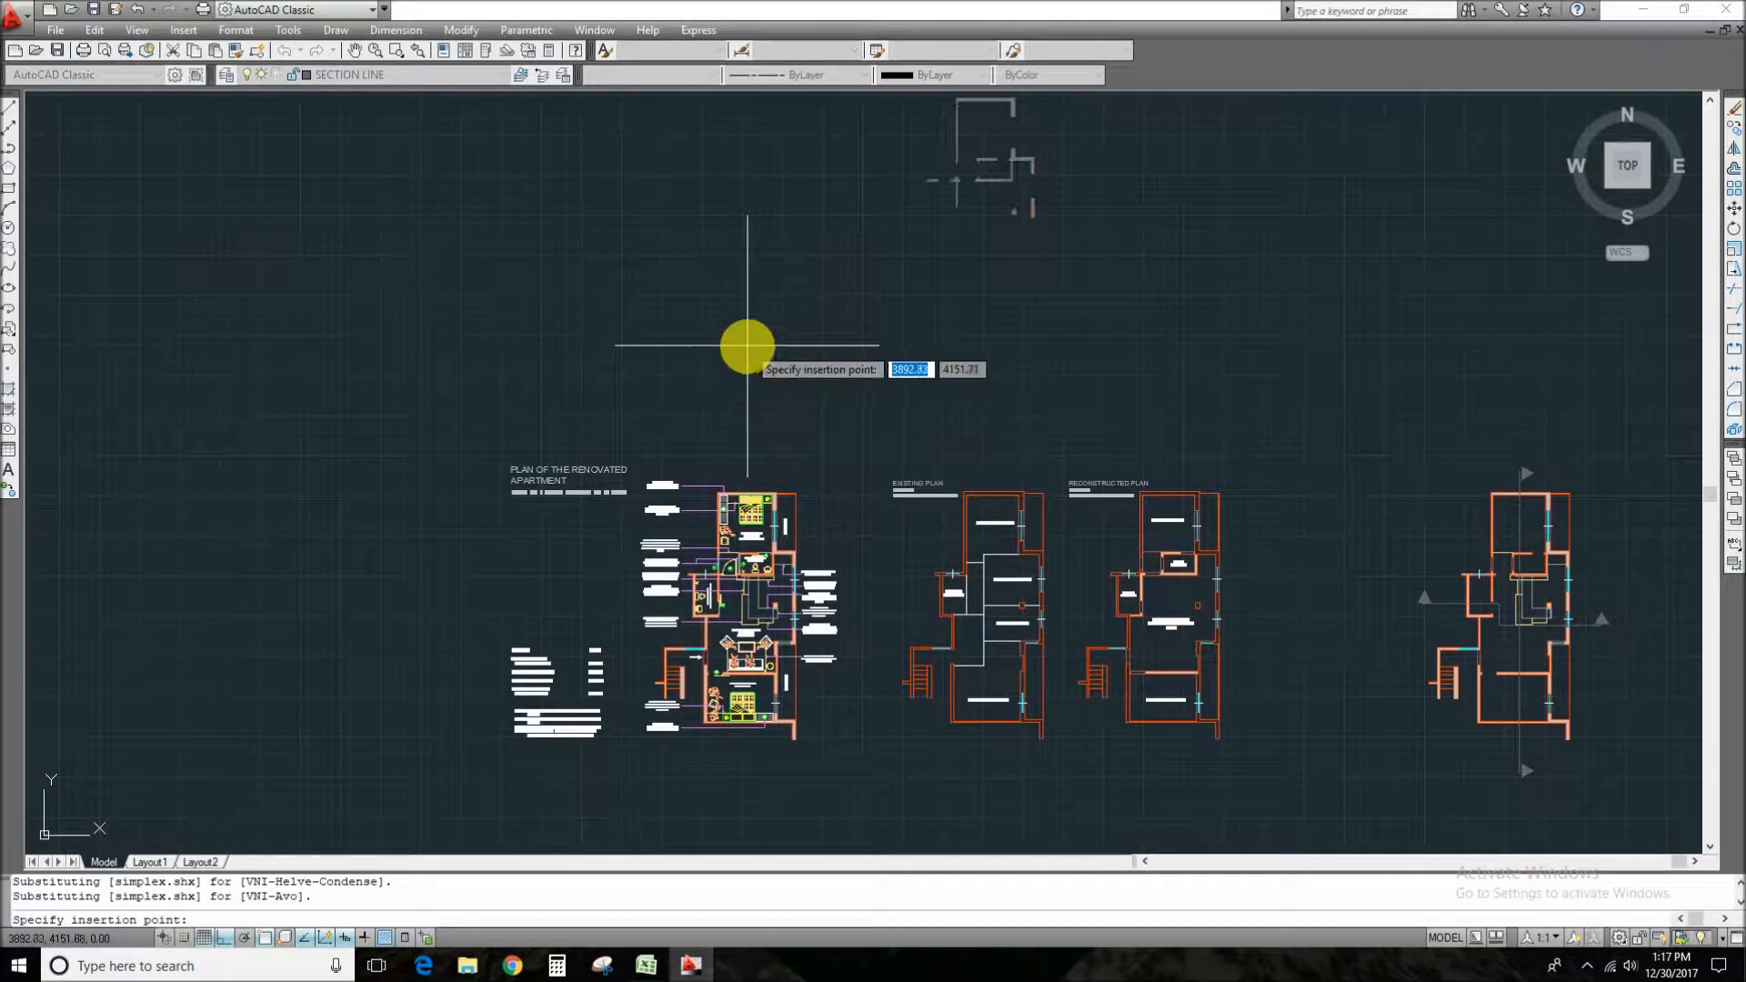
left_click(748, 346)
Erase the title and legend texts beside the copied plan.
middle_click_drag(1211, 434, 1100, 707)
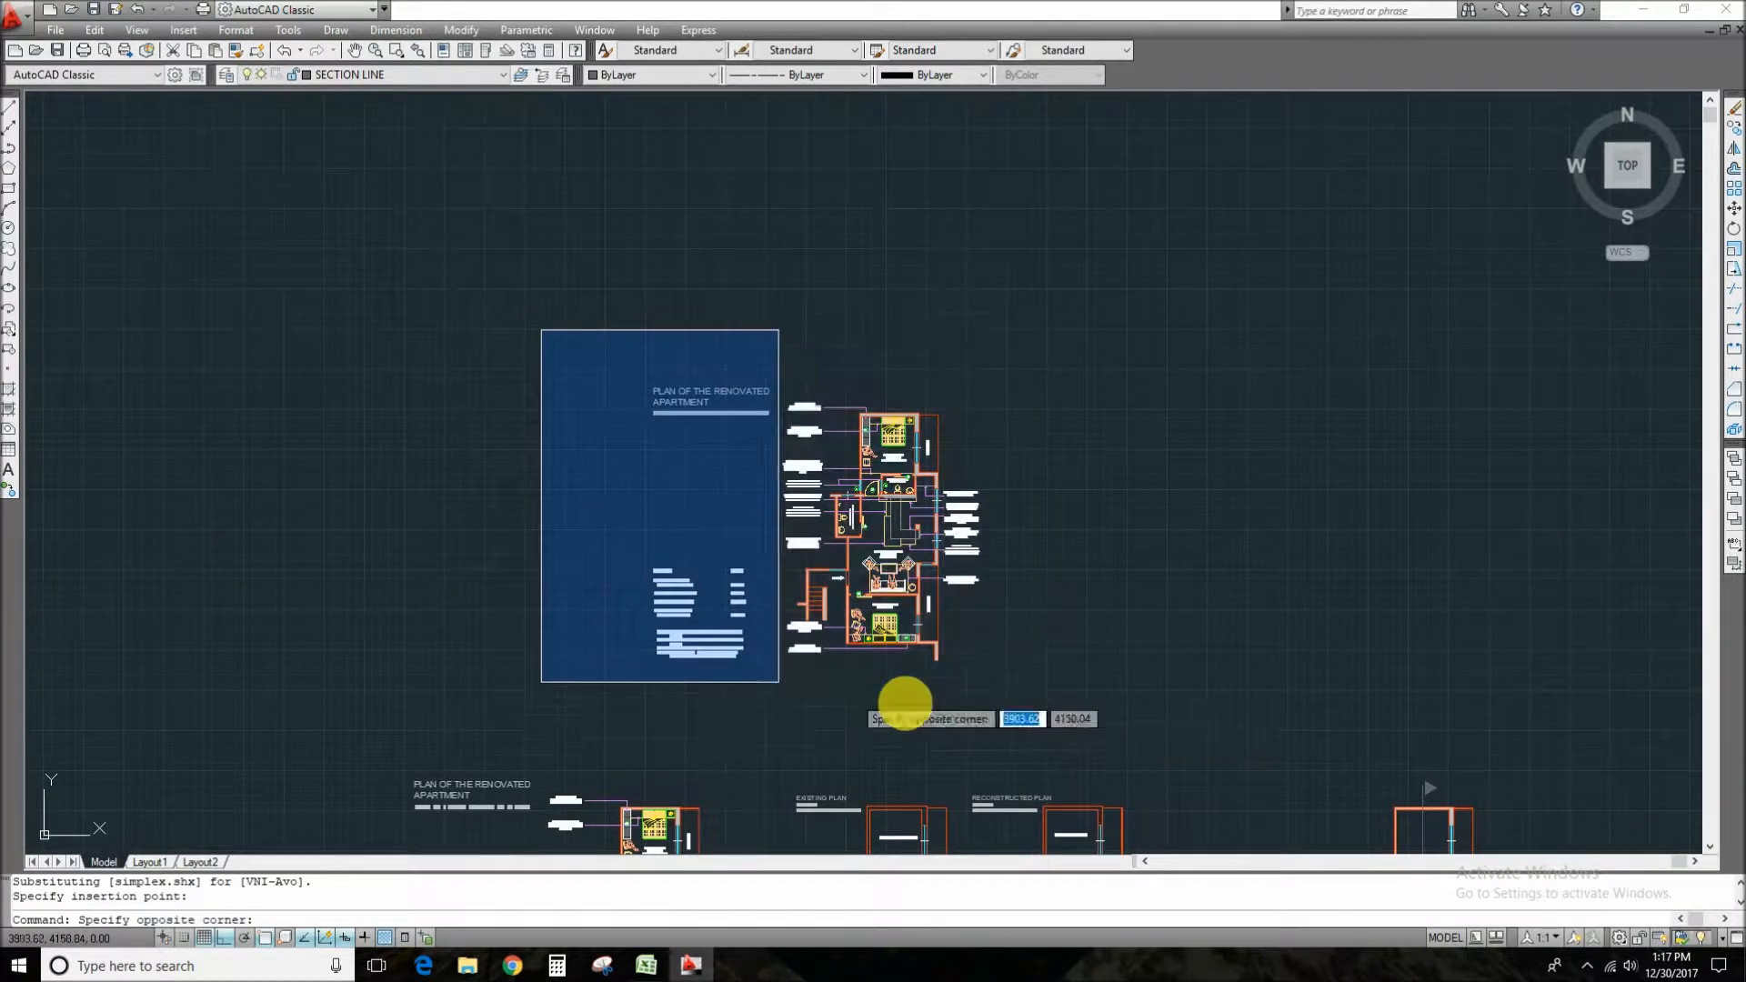
left_click(766, 712)
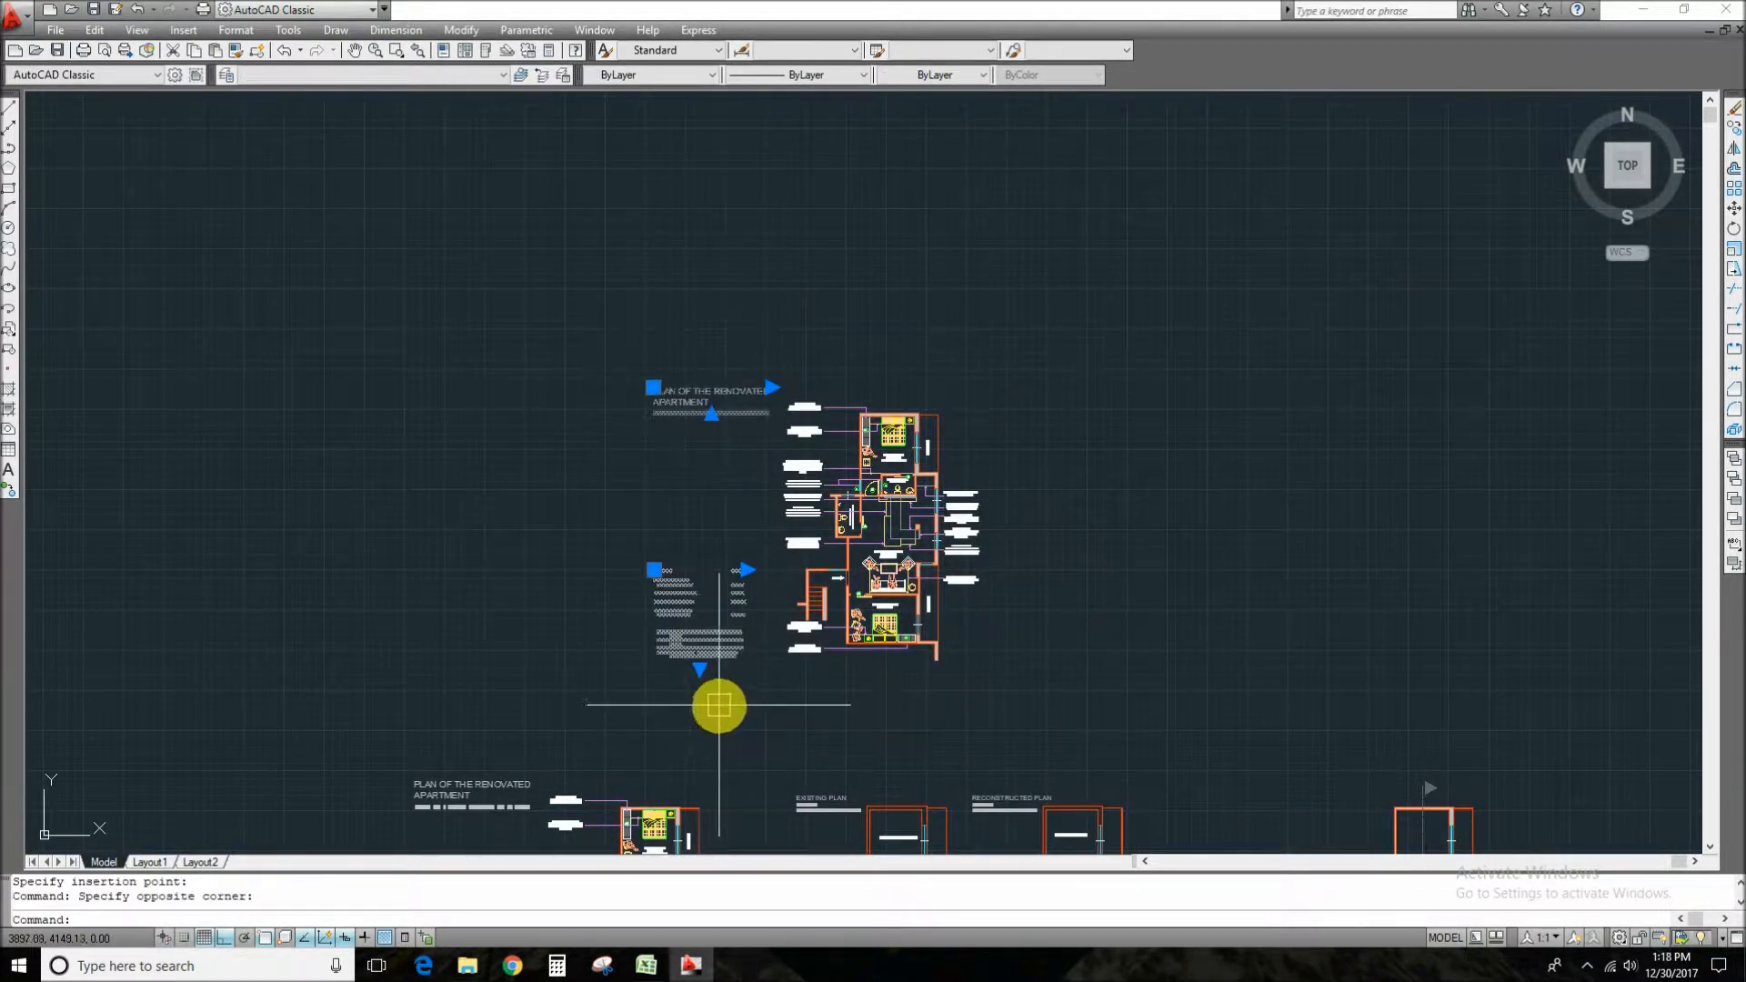
type("e")
key("space")
Rotate the entire copied plan 45 degrees clockwise, with polar tracking enabled at 45-degree increments.
left_click(801, 373)
left_click(1066, 747)
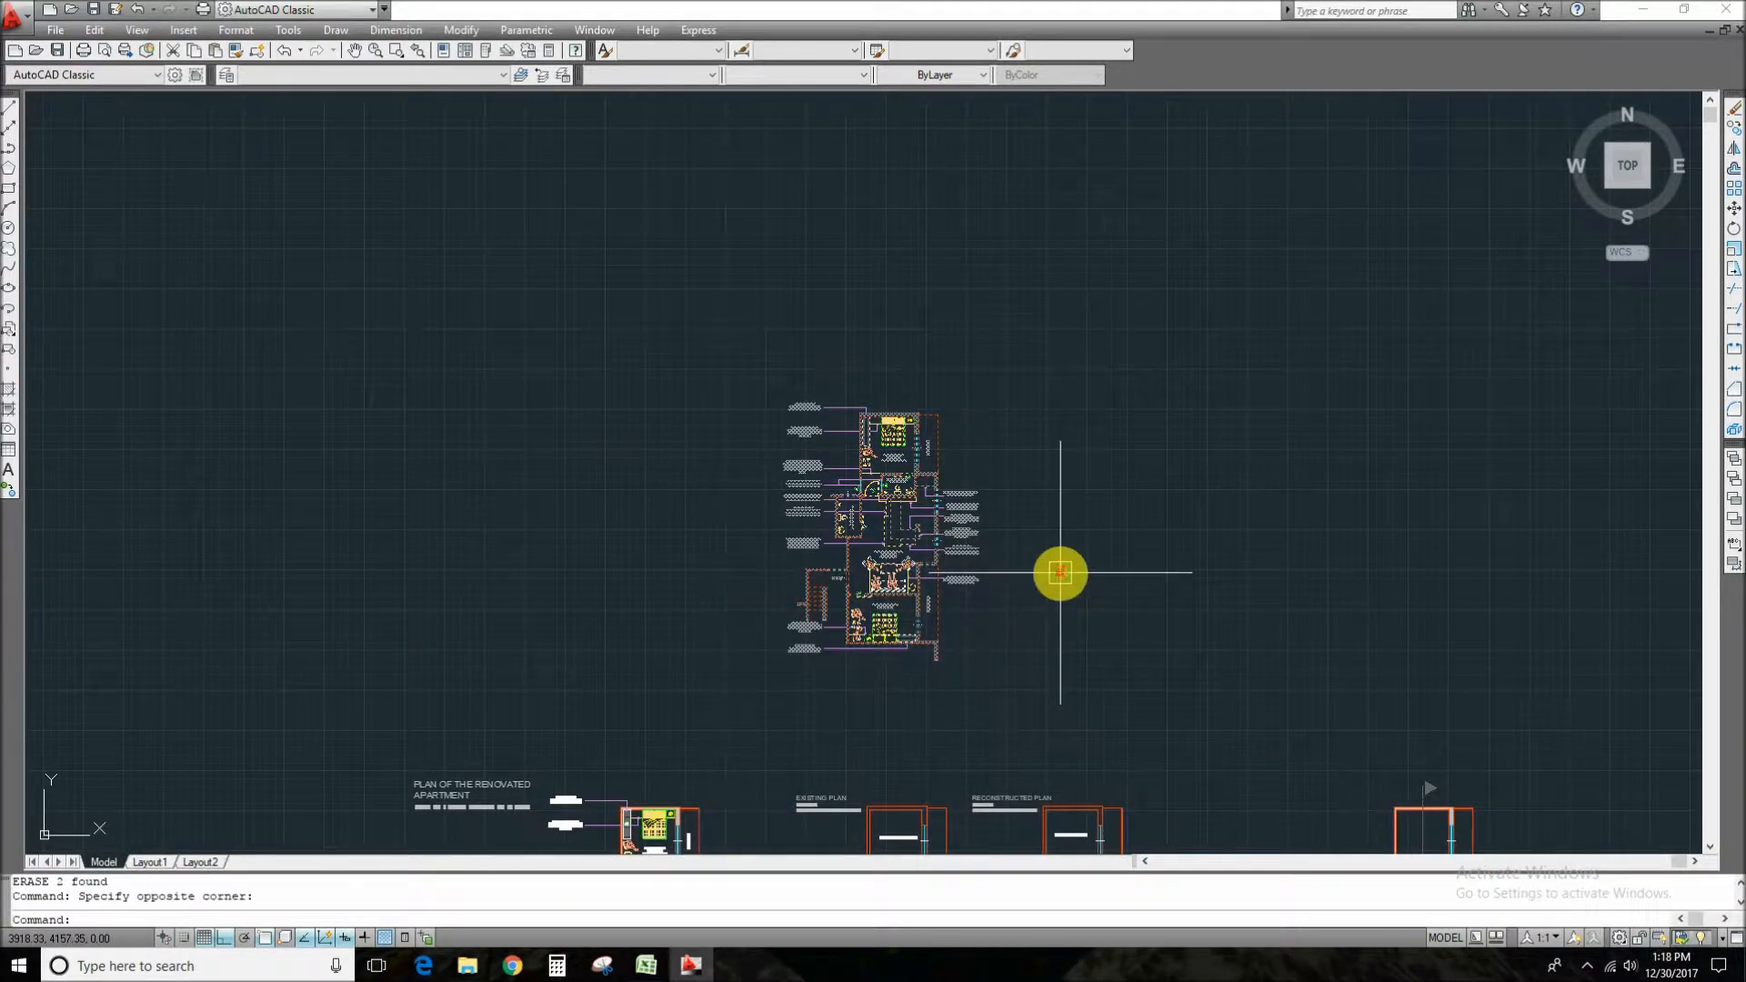
right_click(248, 943)
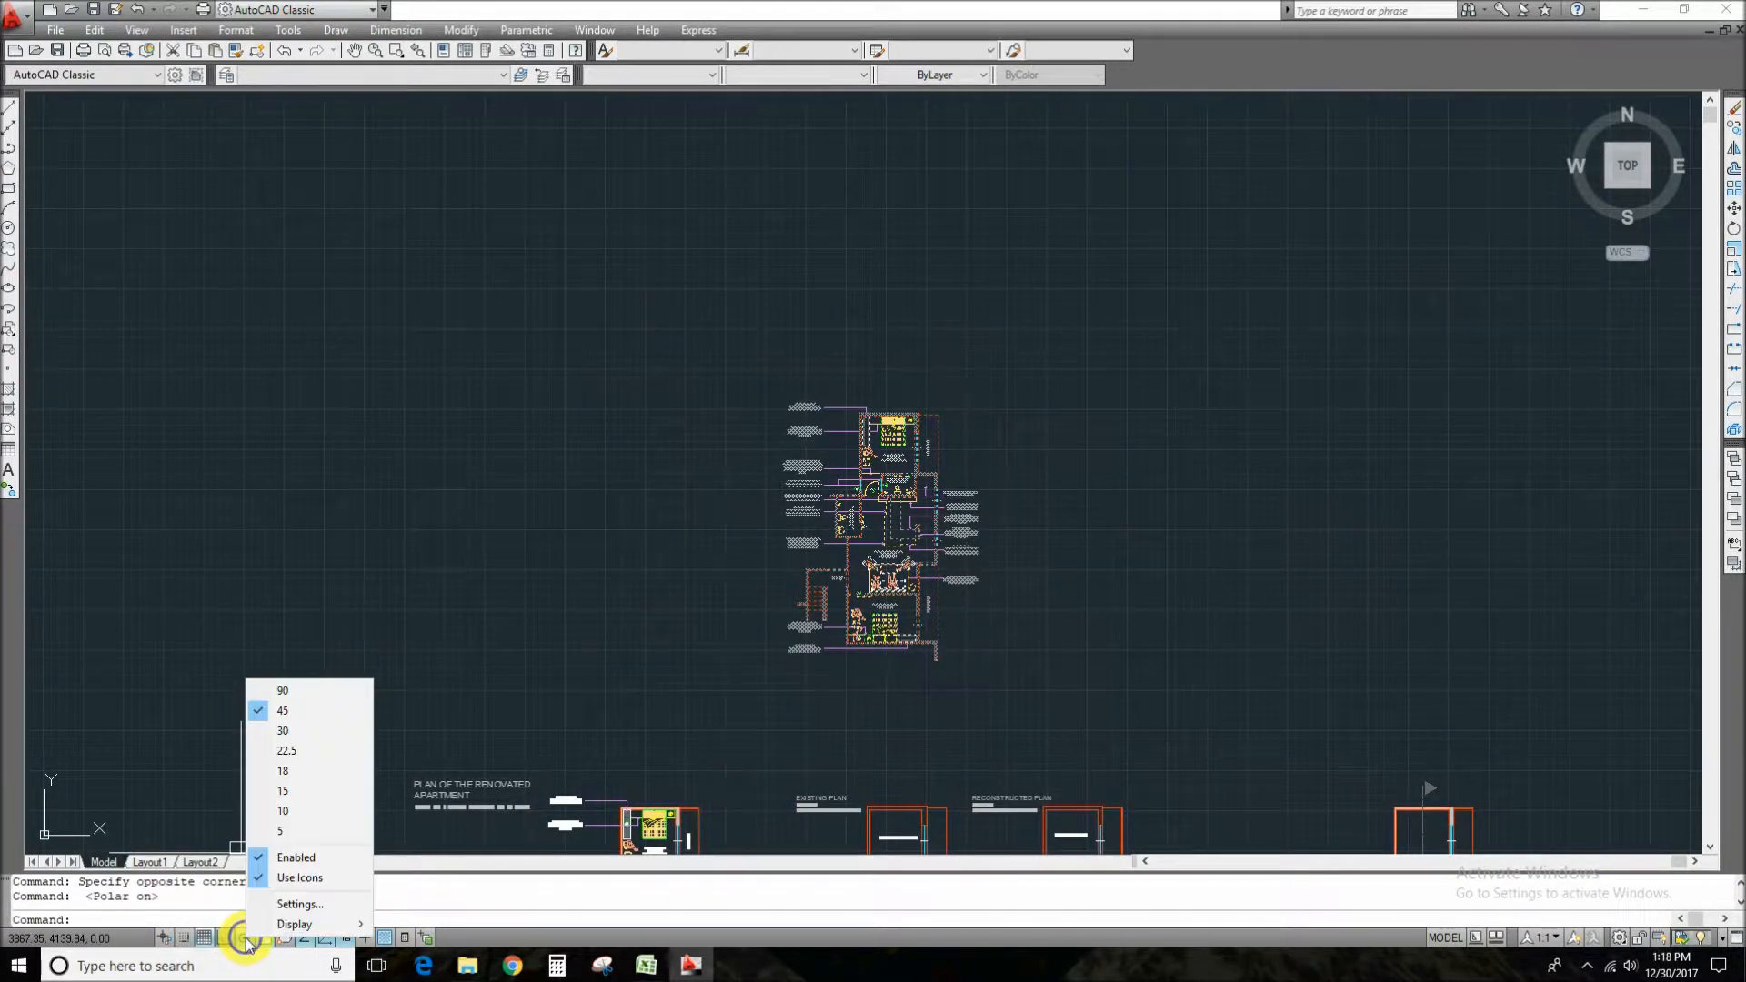
left_click(305, 715)
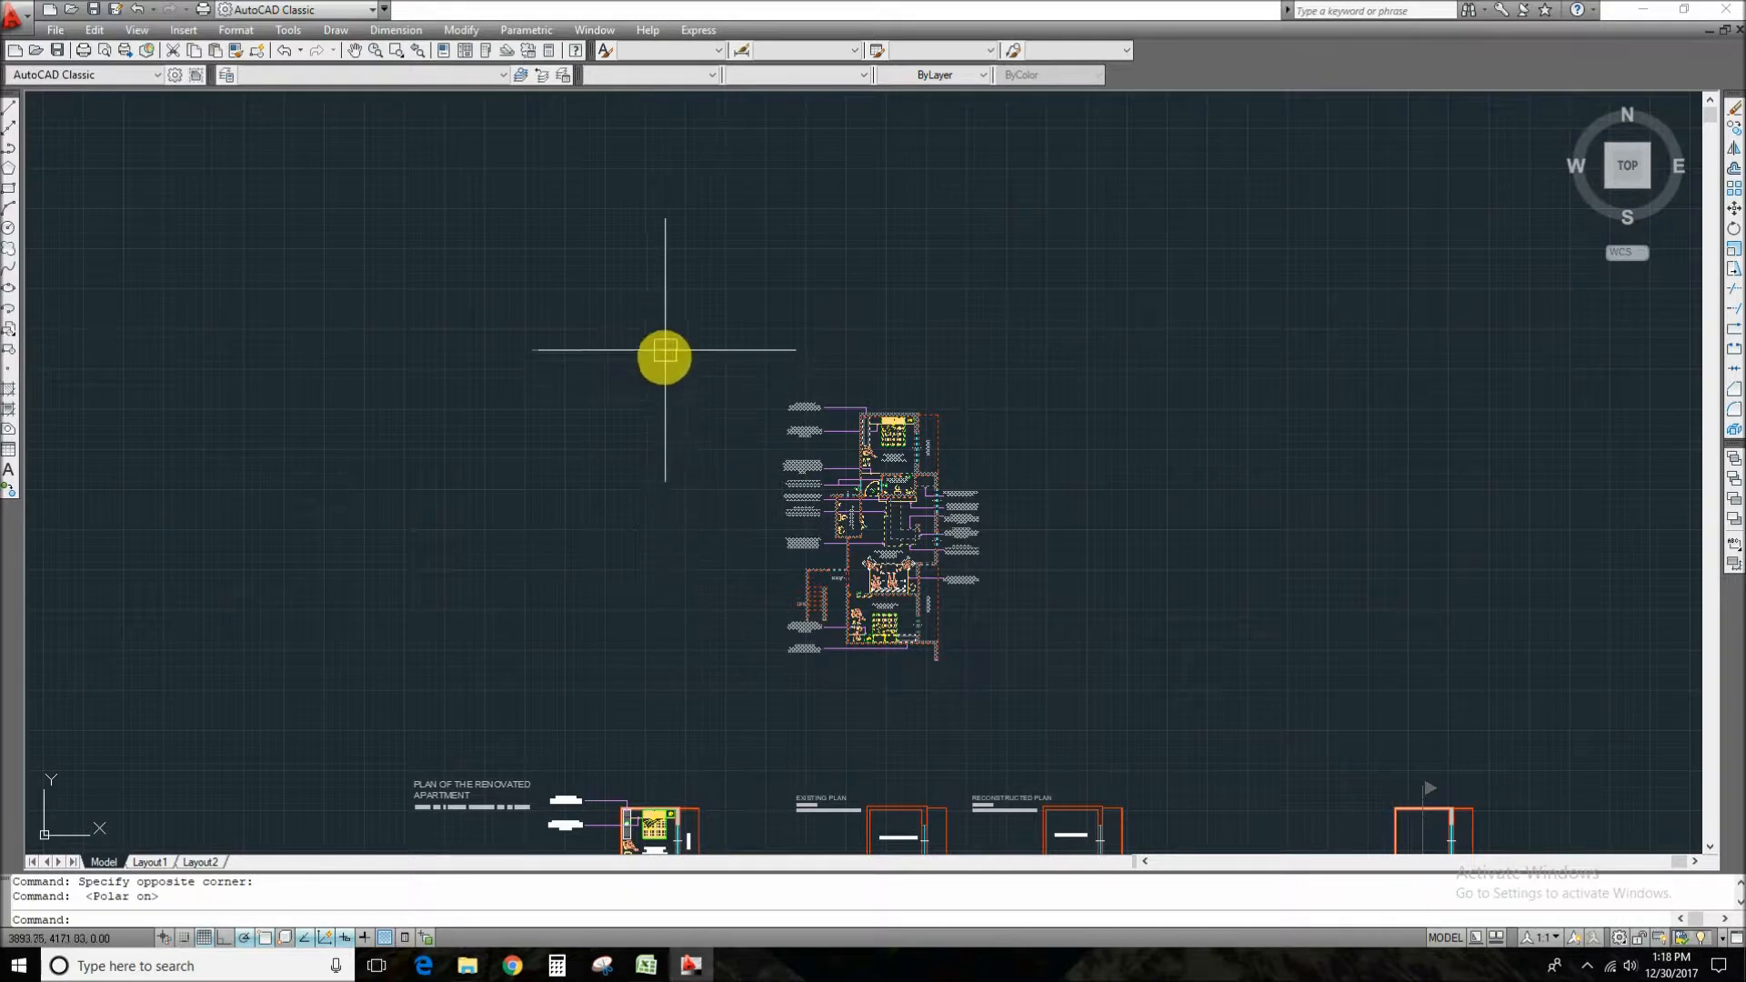
type("ro")
key("space")
left_click(1034, 596)
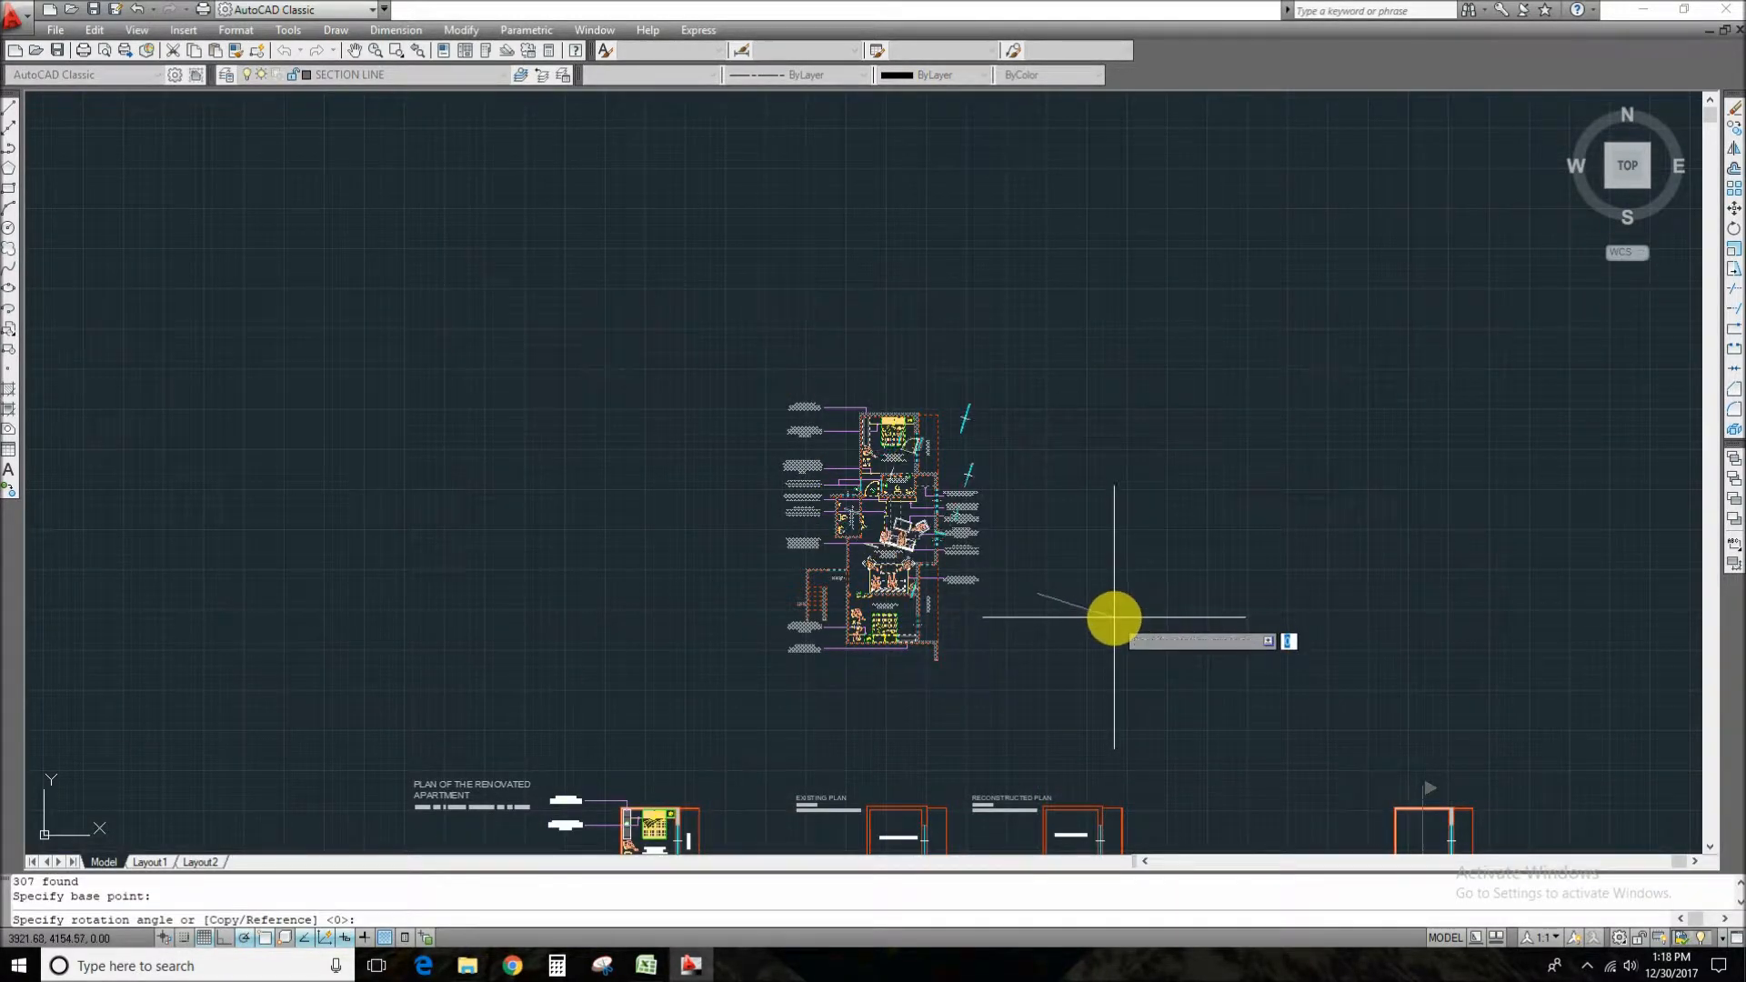
left_click(1116, 671)
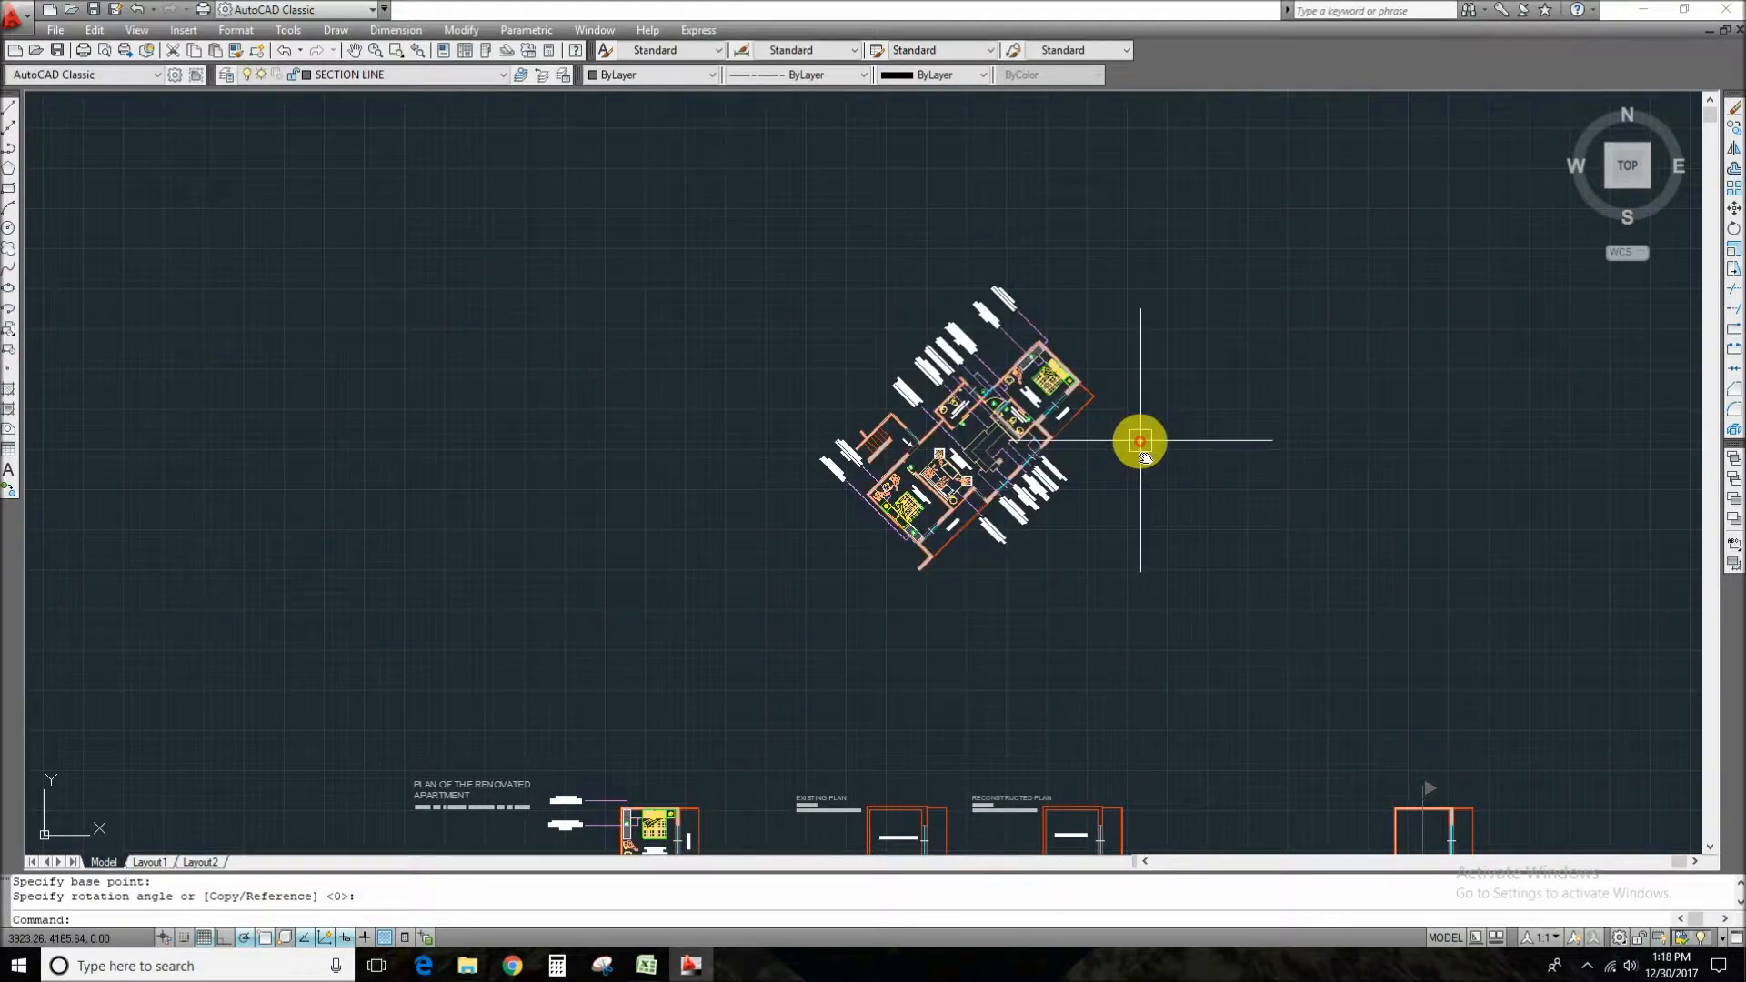
Try an aligned dimension along the slanted outer edge of the secondary bedroom balcony in the rotated plan.
scroll(1037, 455, "up", 10)
scroll(819, 392, "down", 4)
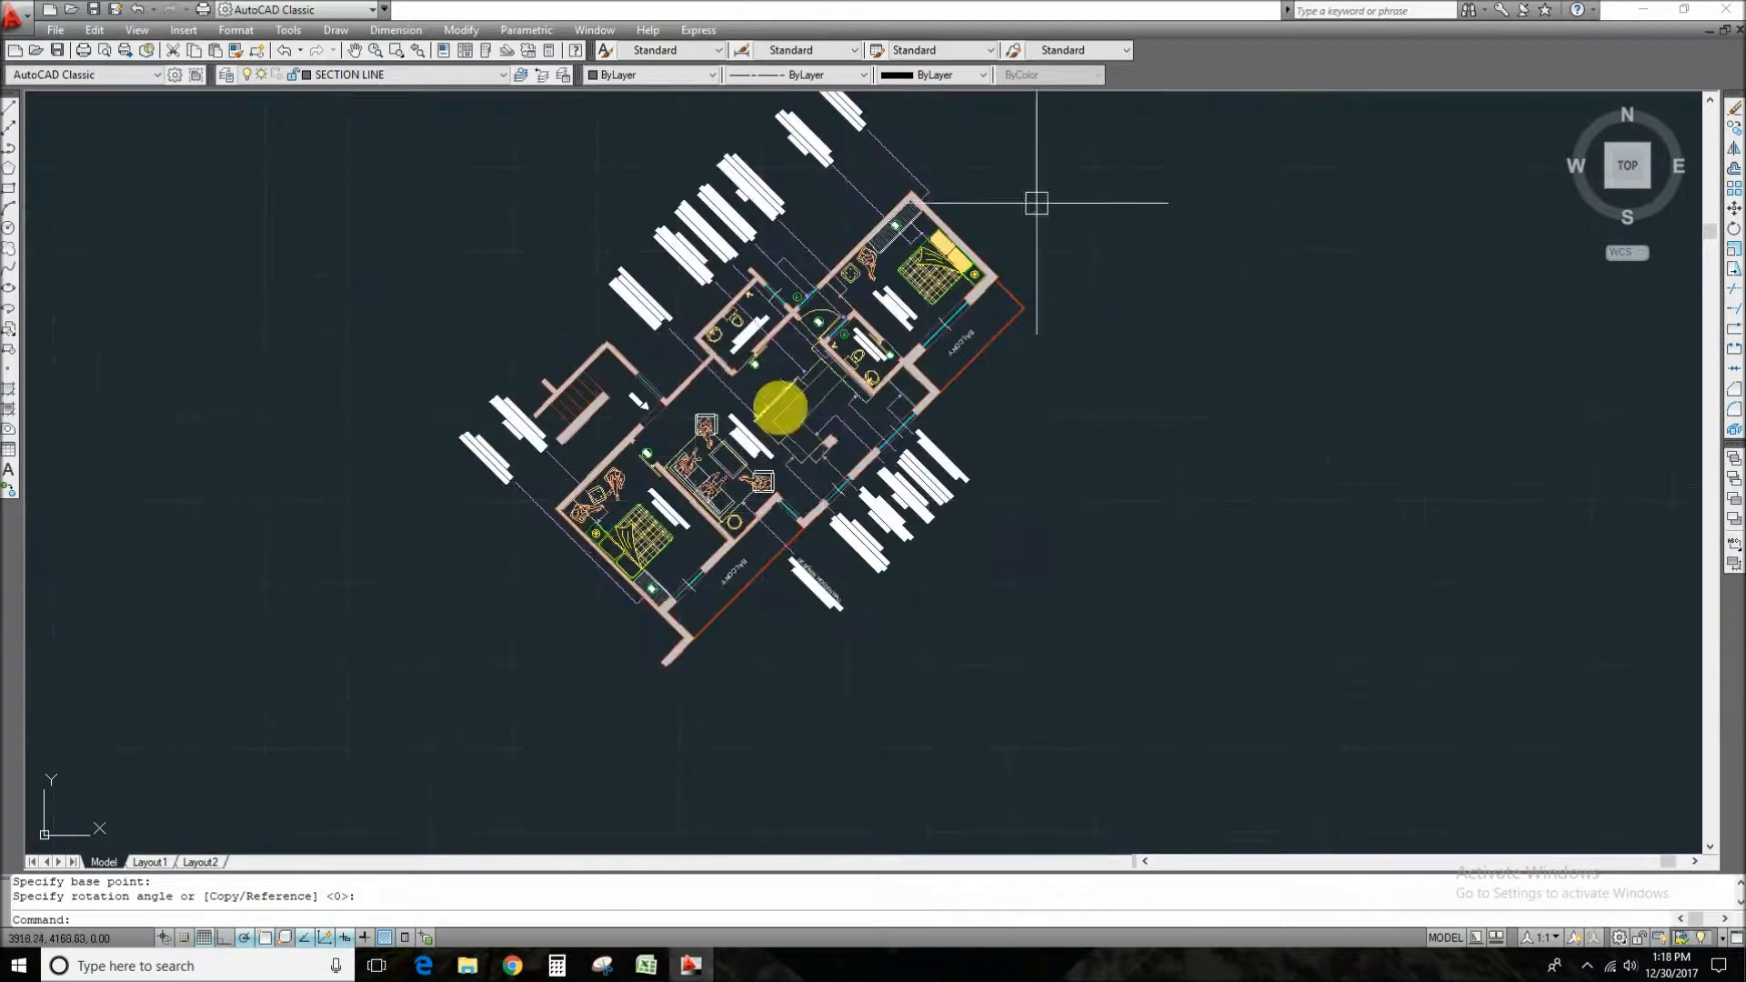
scroll(714, 446, "up", 3)
scroll(807, 441, "down", 2)
middle_click_drag(810, 444, 813, 439)
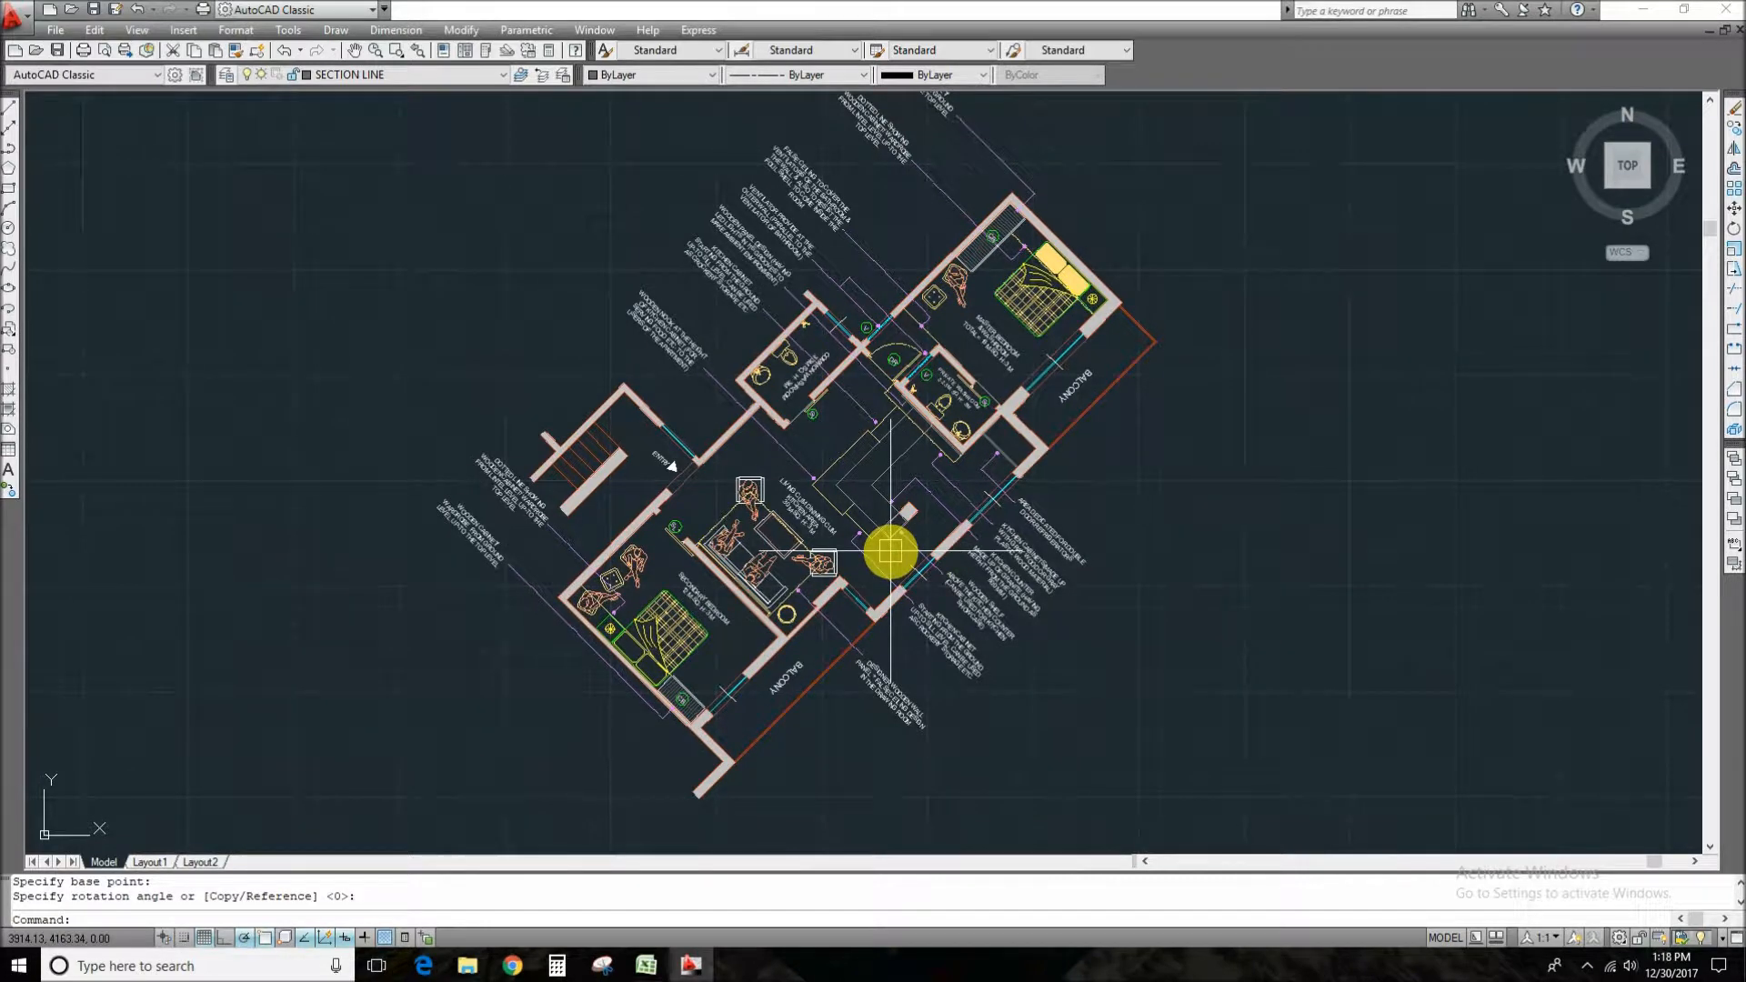
type("da")
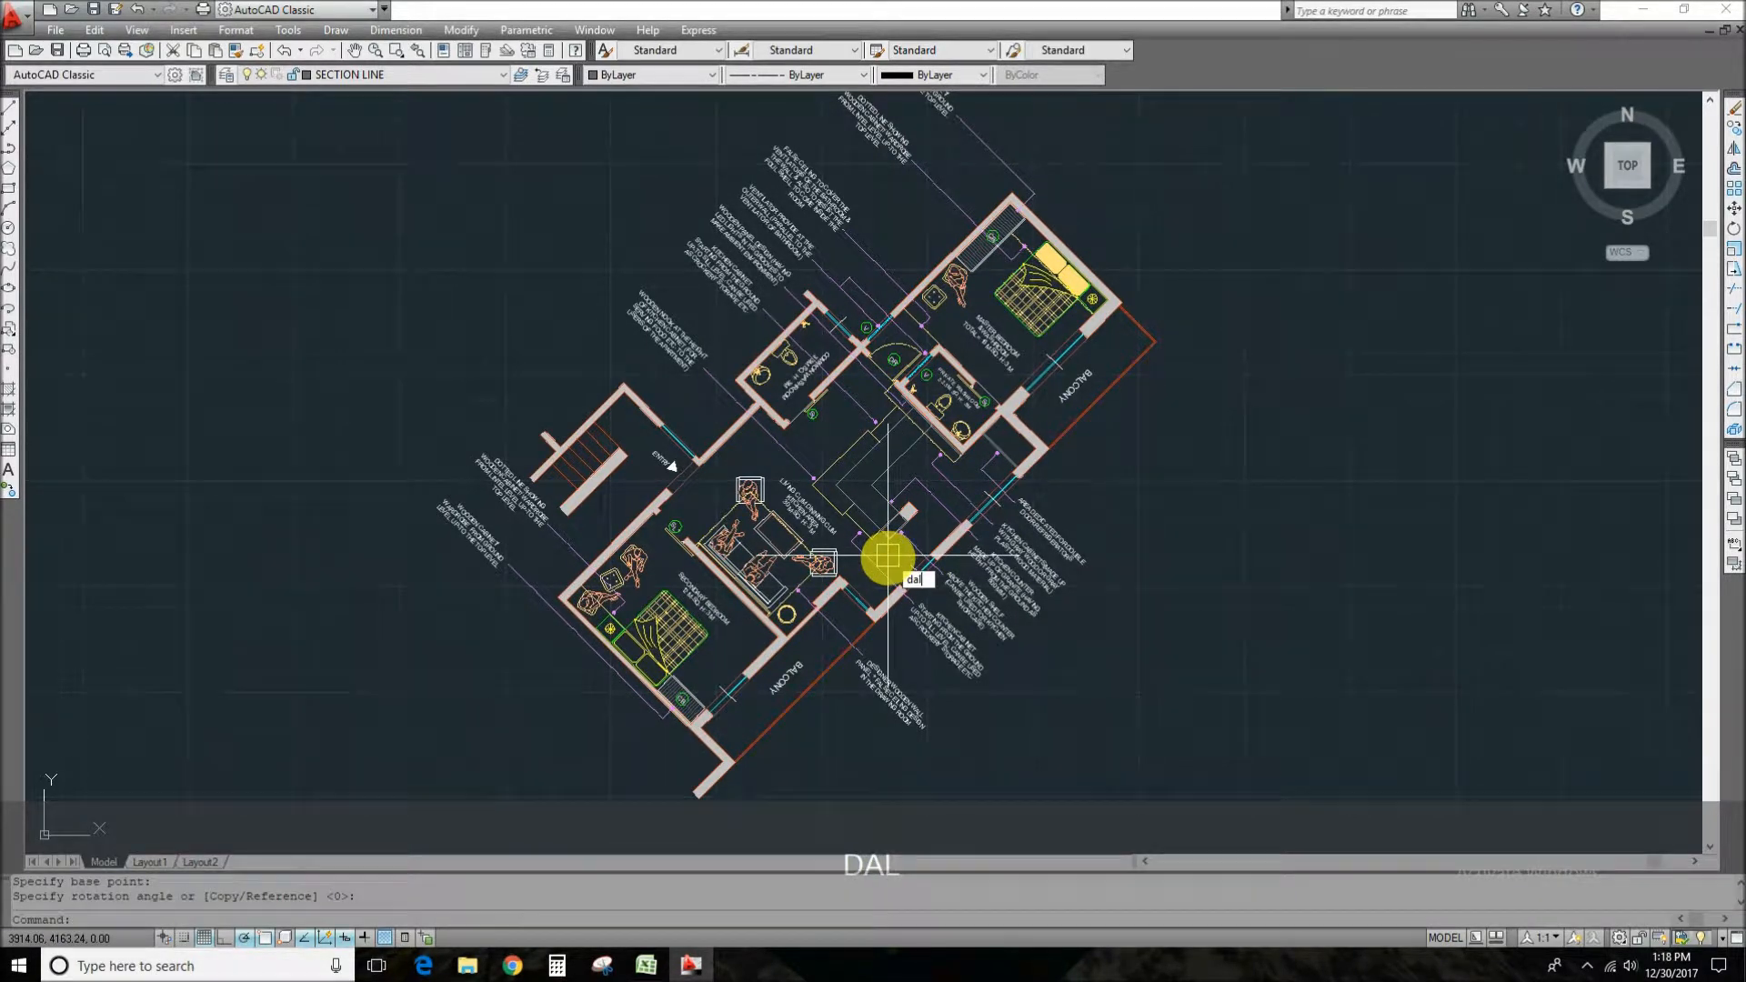
type("l")
key("space")
scroll(846, 663, "up", 4)
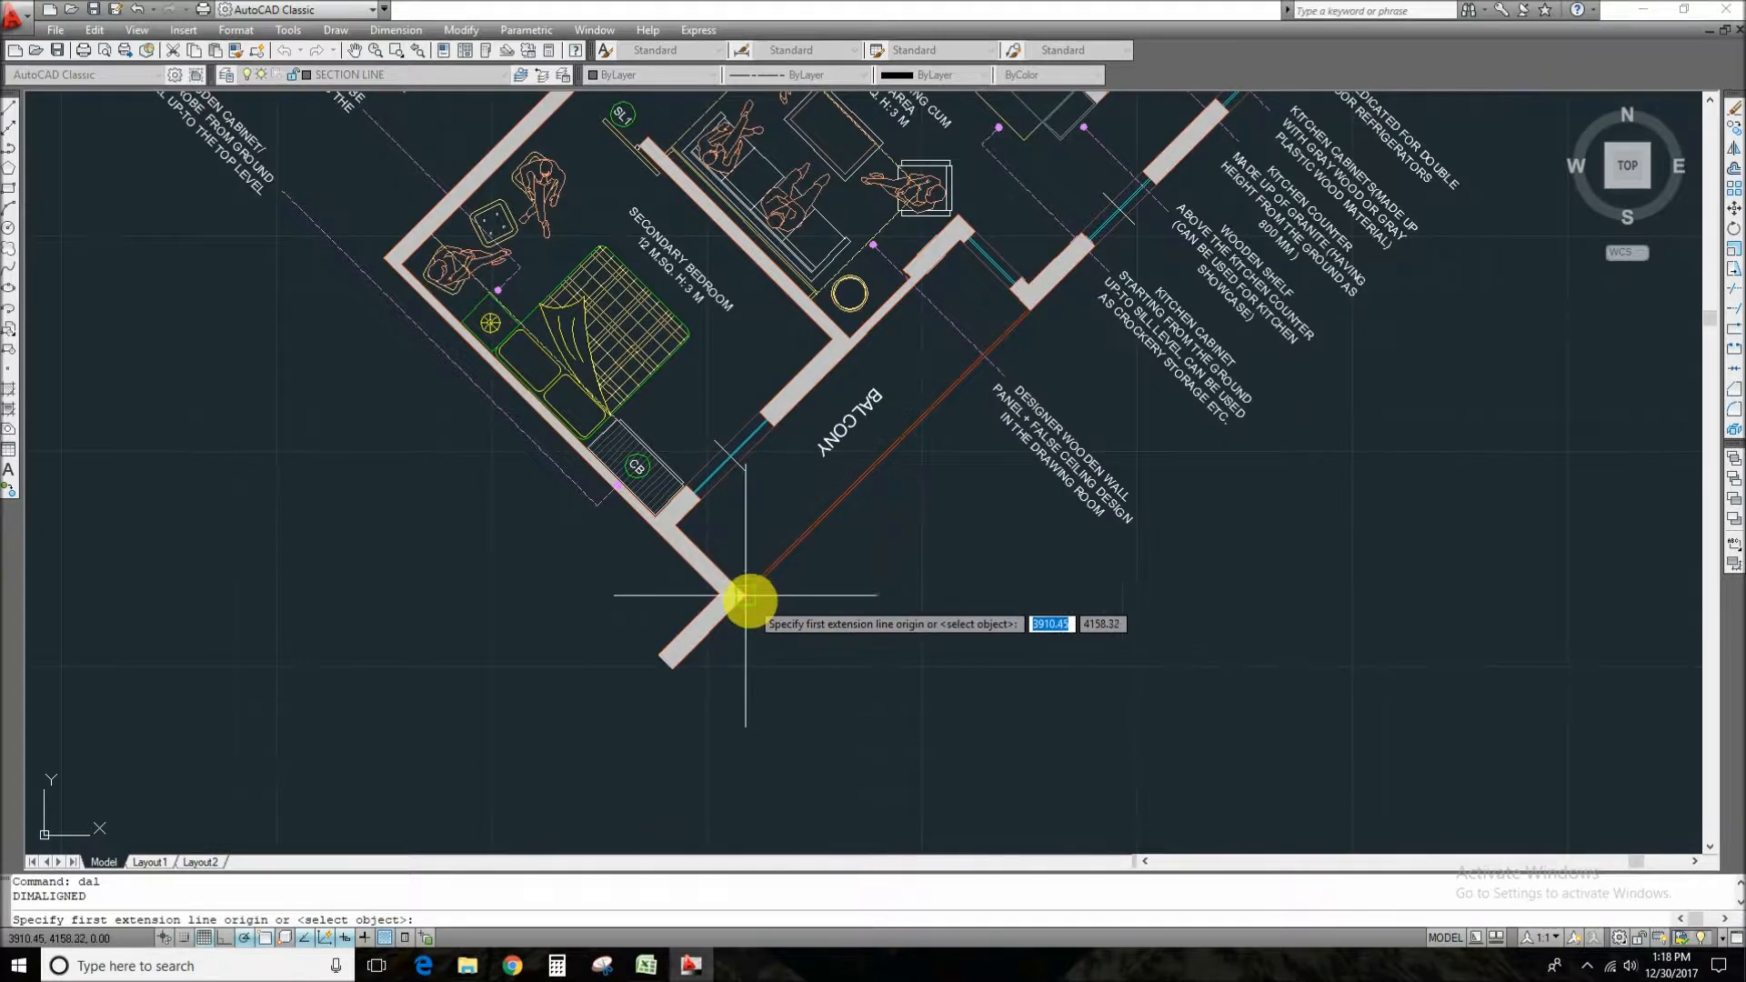
left_click(745, 597)
scroll(1047, 311, "up", 3)
left_click(1033, 311)
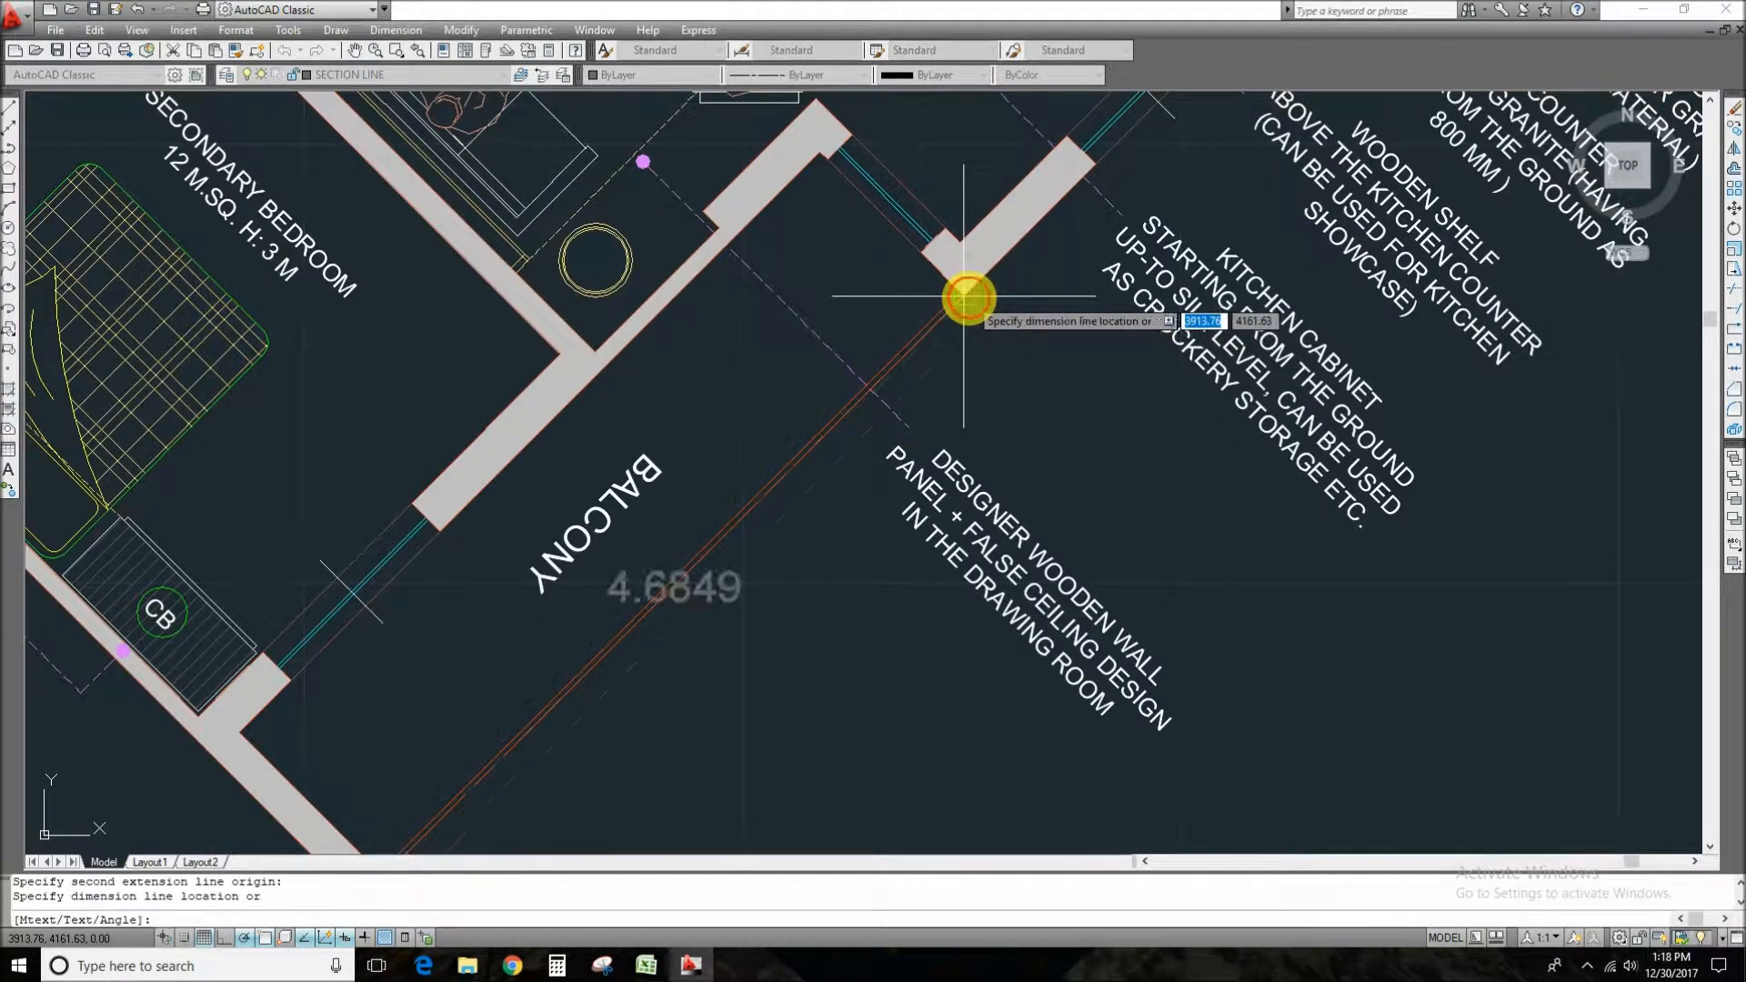
scroll(967, 298, "down", 4)
scroll(1039, 380, "up", 2)
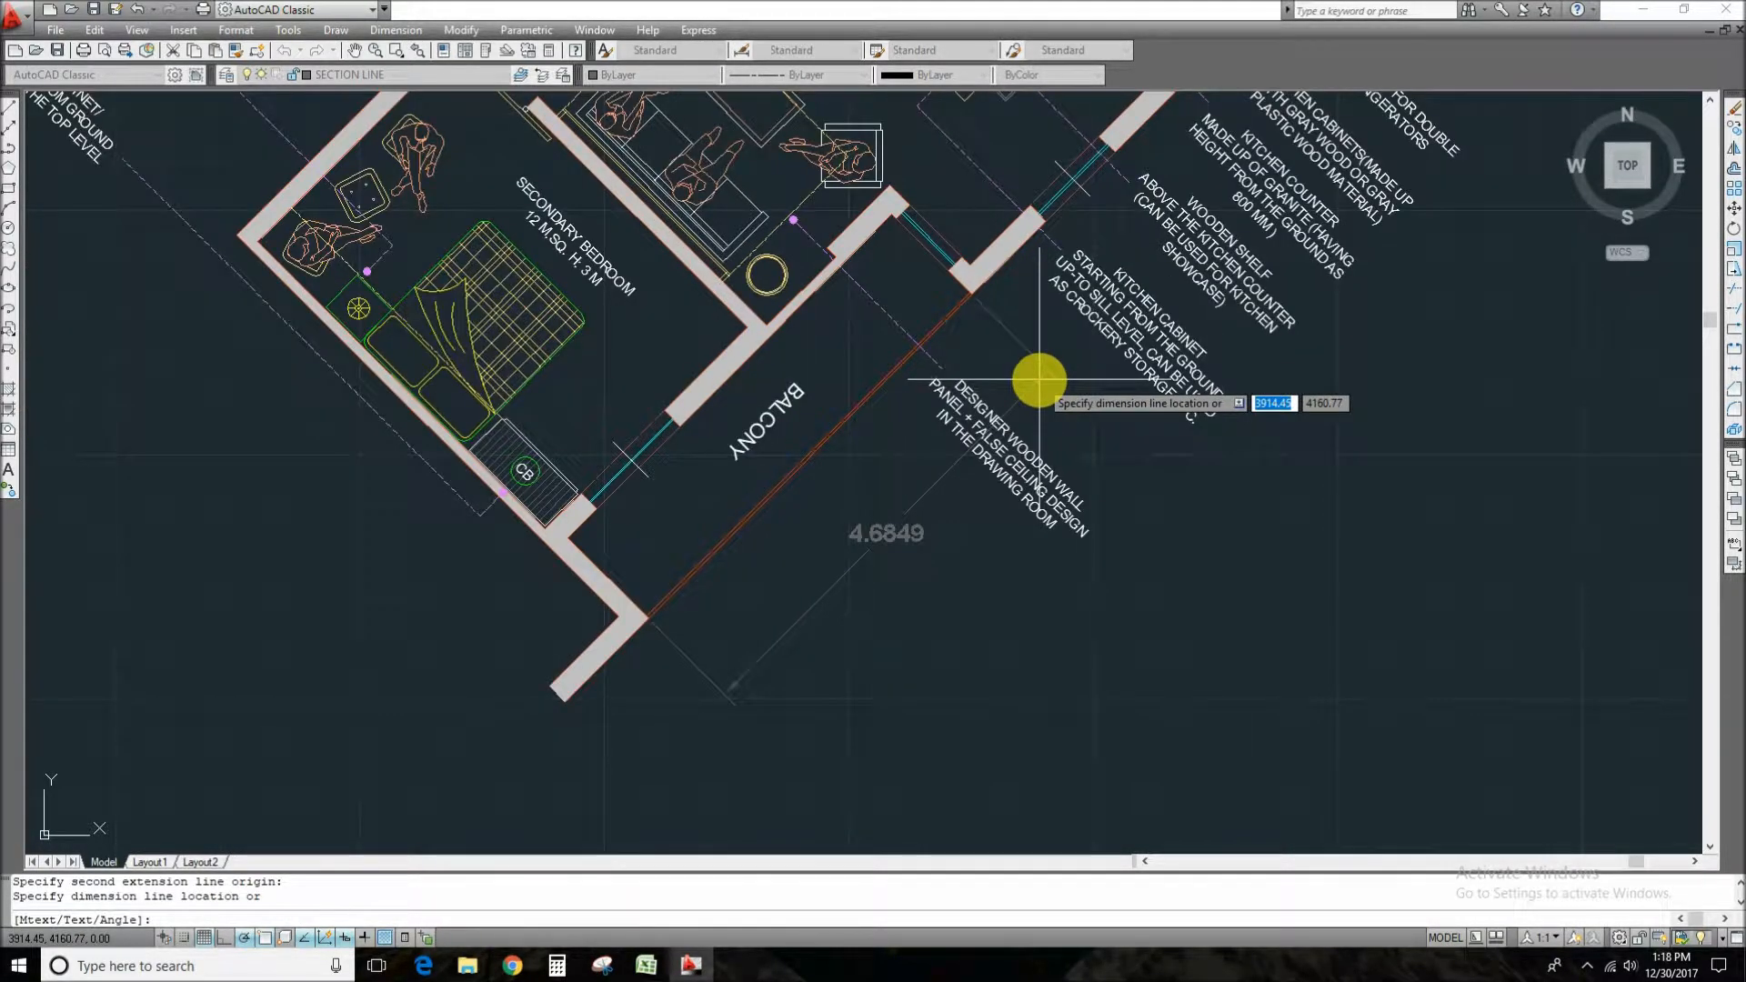
key("Escape")
Try an aligned dimension along the rotated plan's full length, from the projecting wall's end to the master bedroom's balcony-side corner.
scroll(1040, 381, "down", 5)
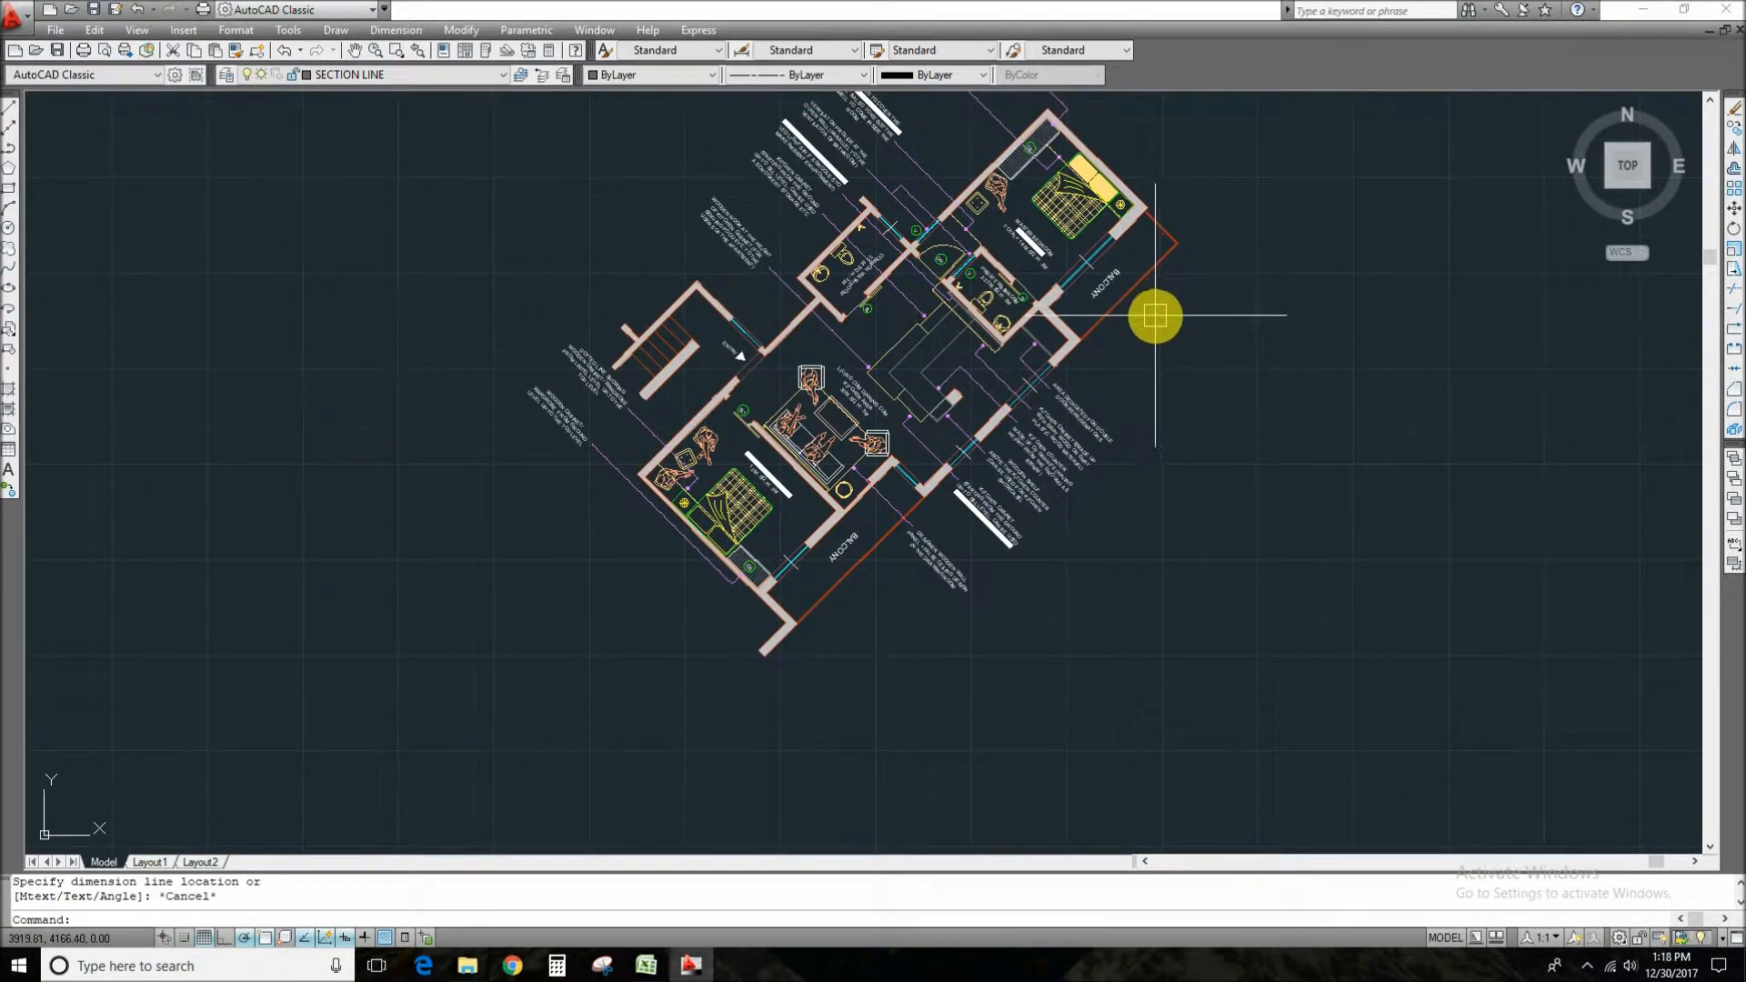
middle_click_drag(1155, 314, 1162, 330)
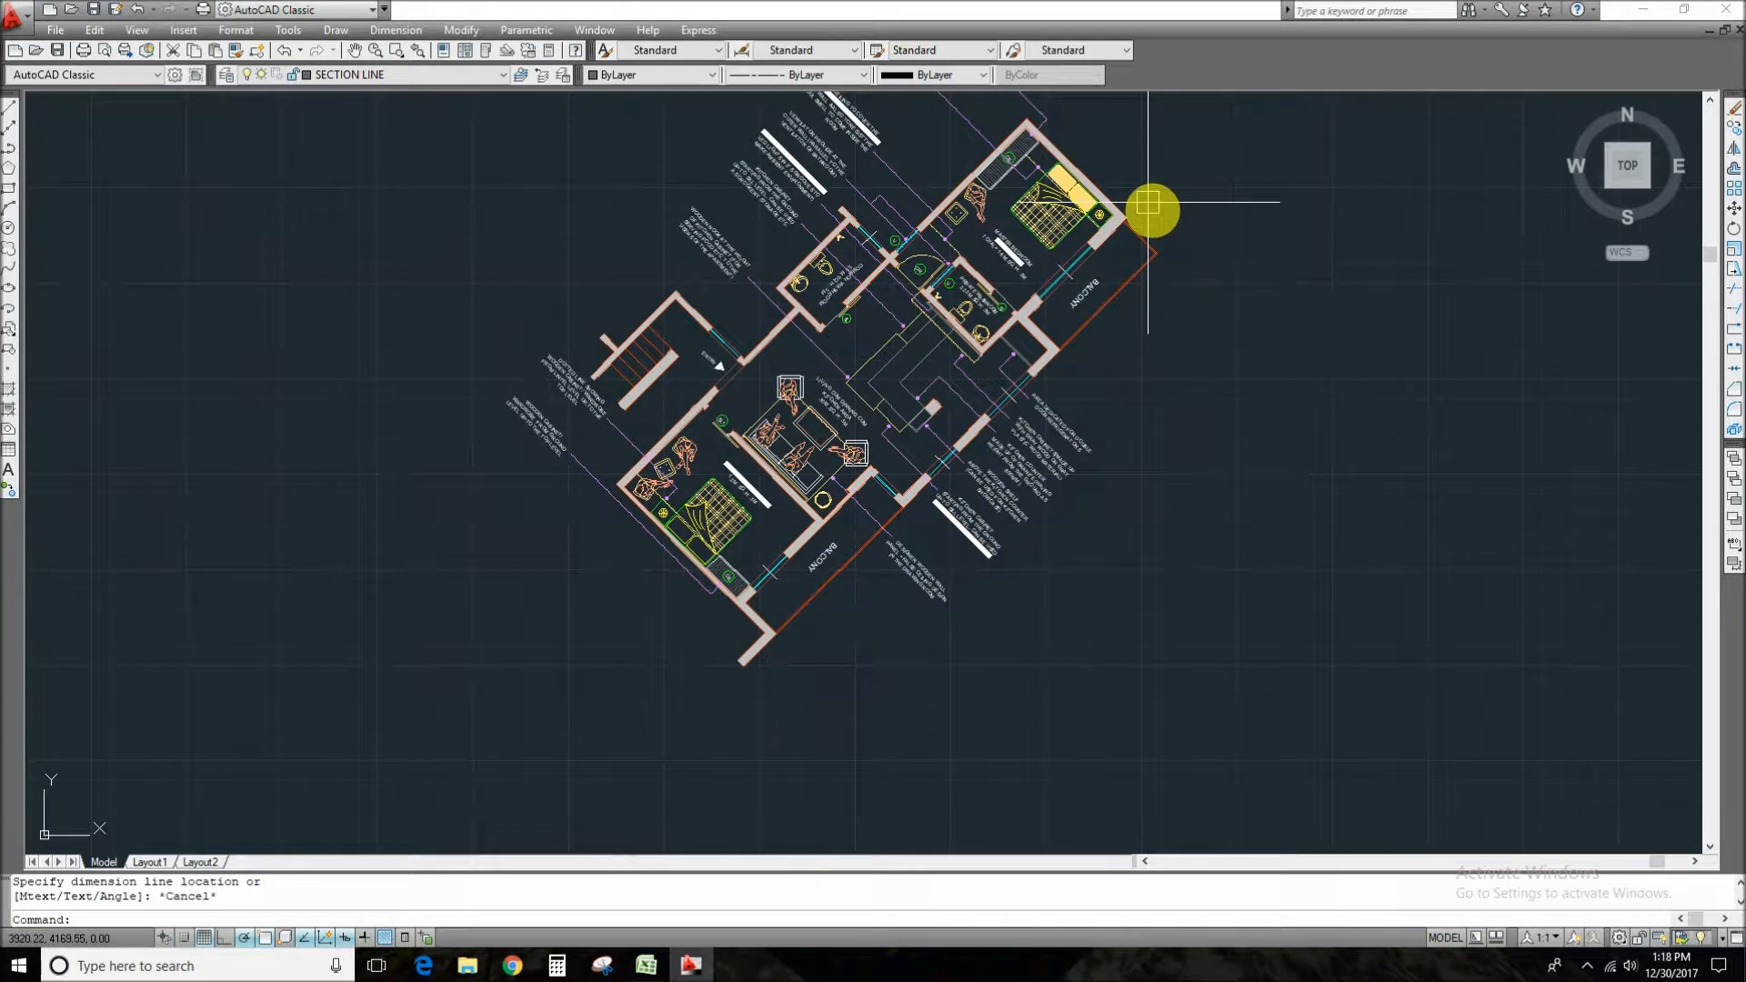
scroll(1106, 236, "up", 5)
scroll(1098, 248, "down", 8)
scroll(1083, 324, "up", 5)
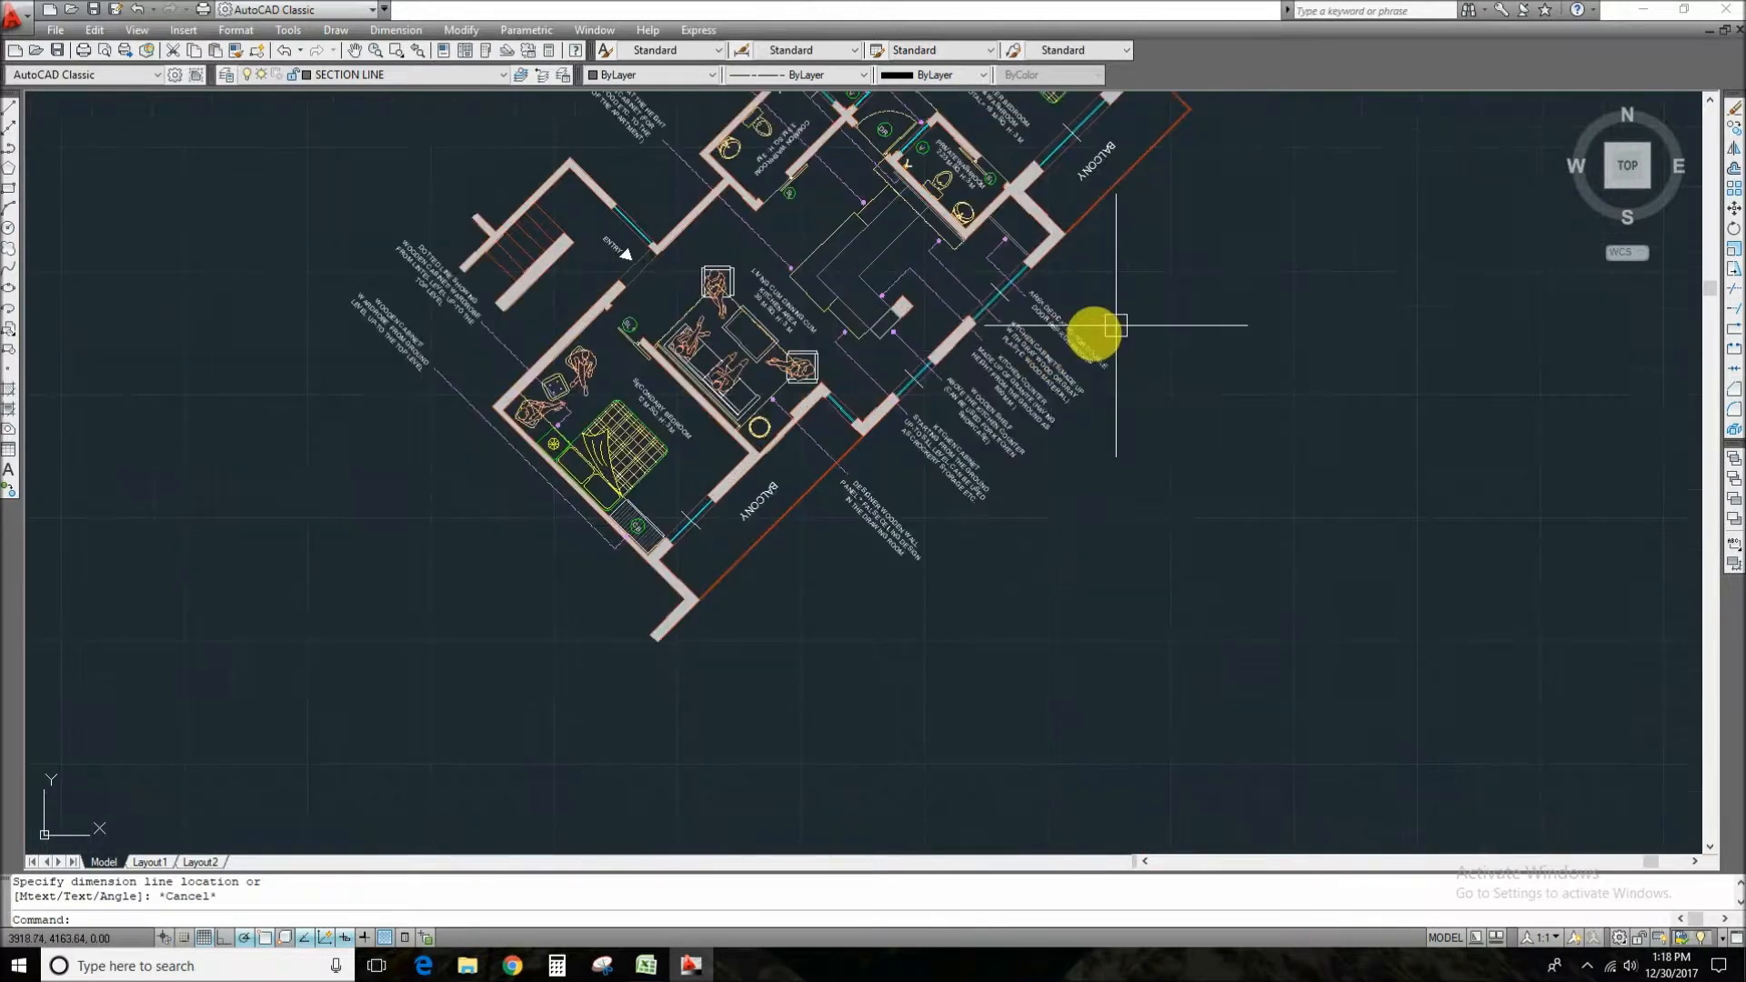
middle_click_drag(1119, 325, 1121, 404)
type("dal")
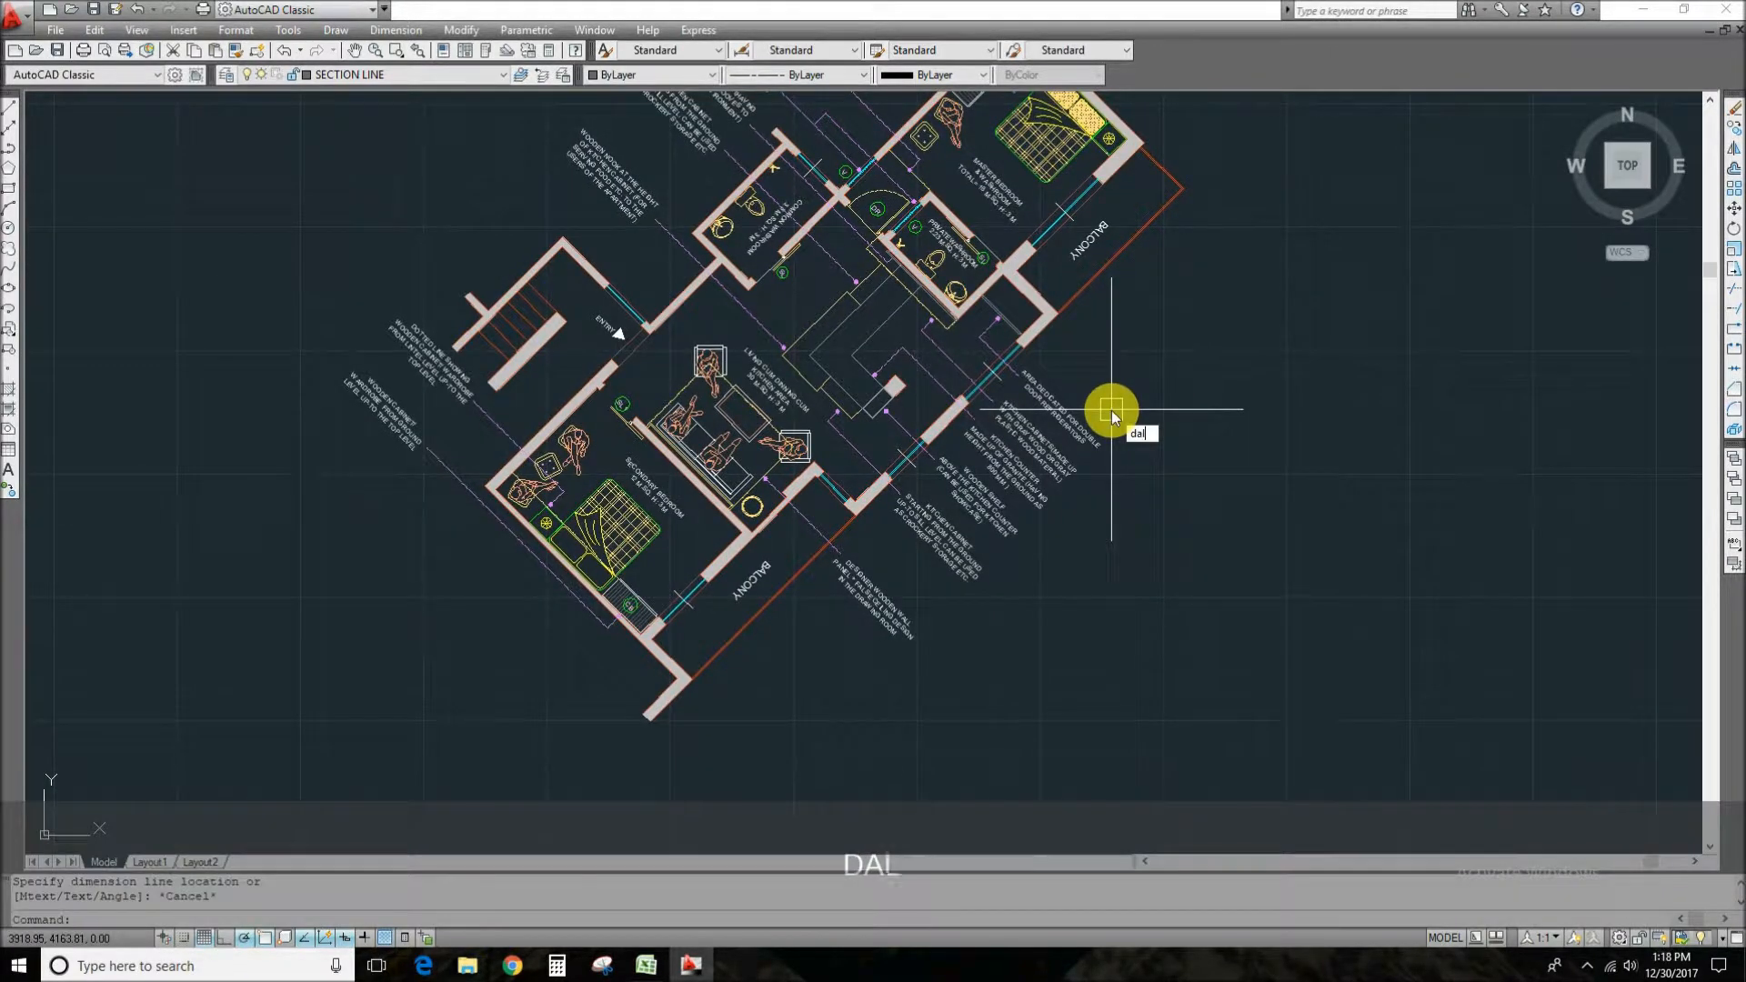
key("space")
scroll(661, 727, "up", 3)
scroll(661, 703, "down", 2)
left_click(658, 701)
scroll(641, 701, "down", 5)
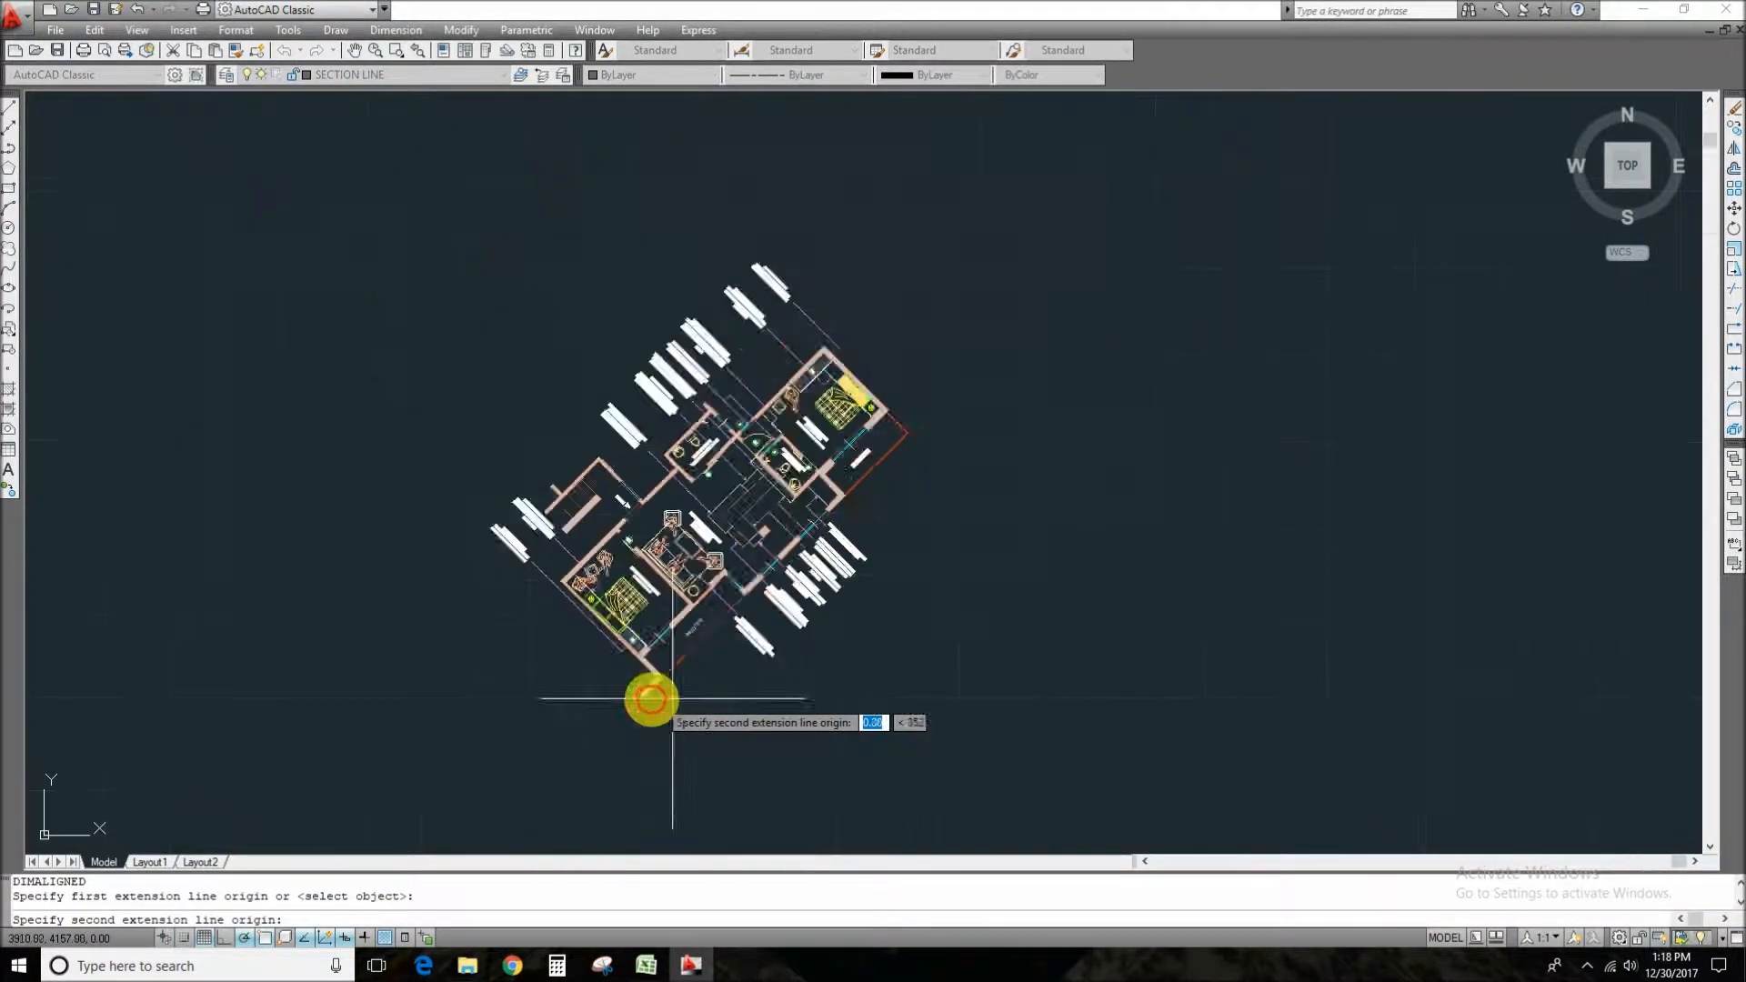
scroll(982, 273, "up", 5)
left_click(949, 332)
scroll(964, 375, "down", 5)
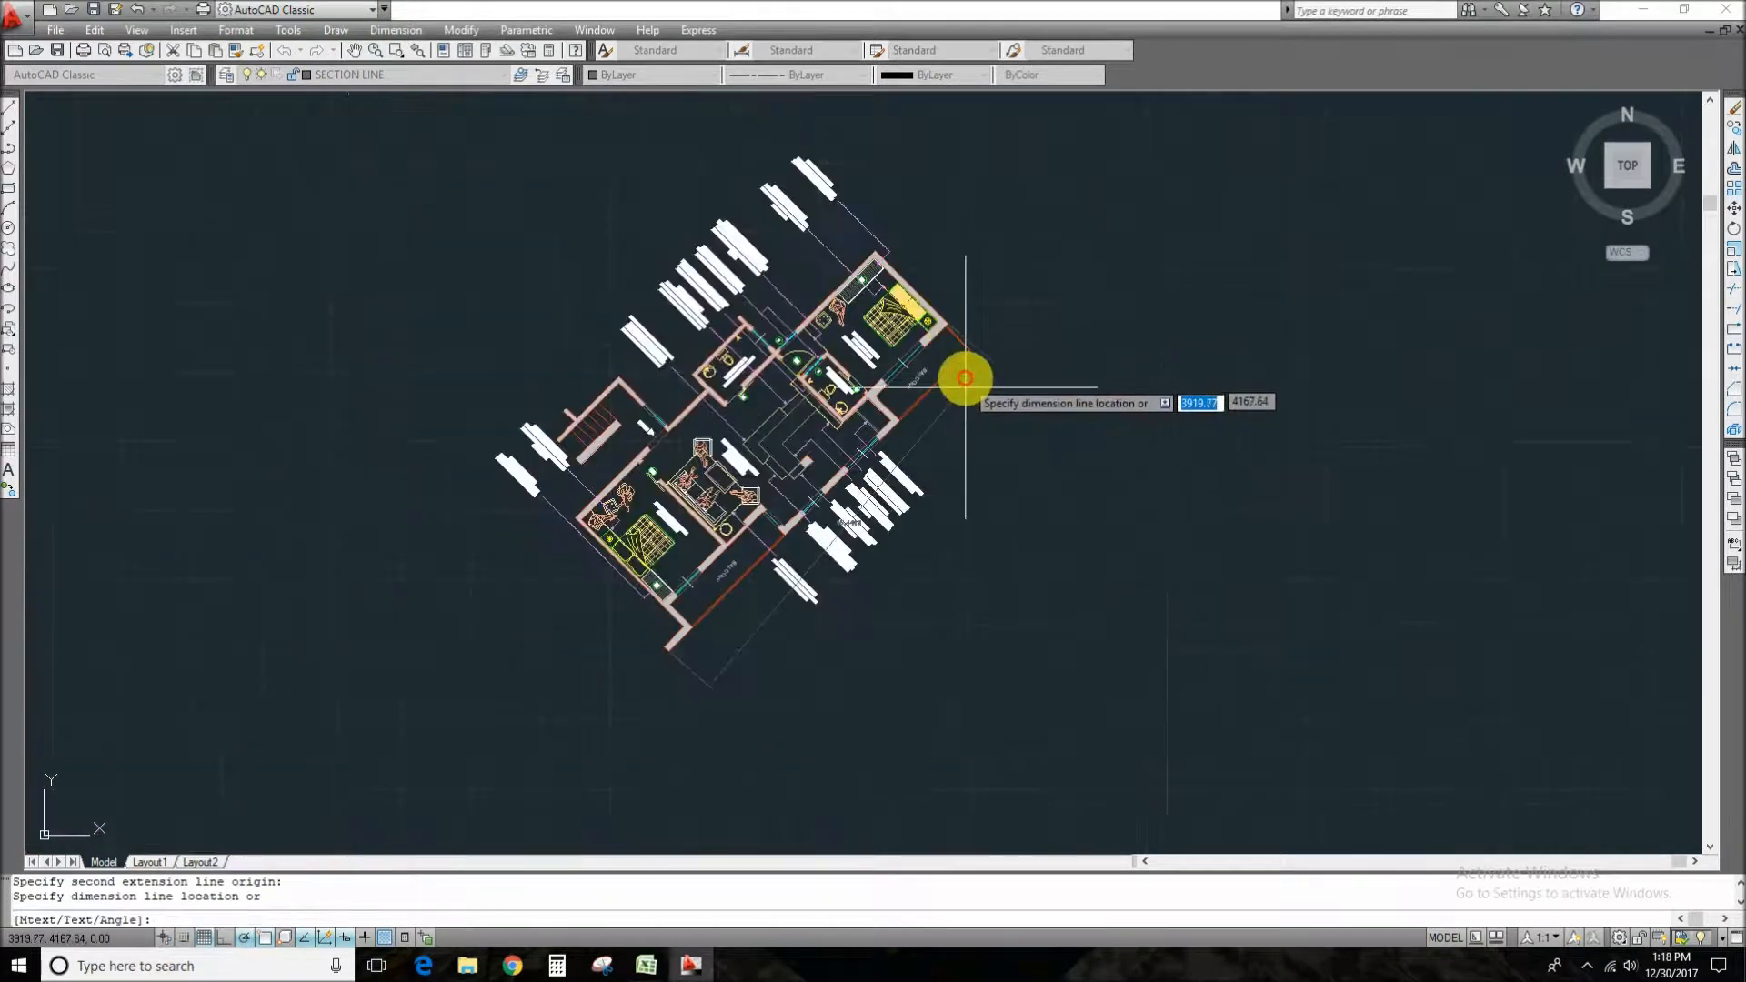
scroll(987, 476, "up", 5)
middle_click_drag(987, 476, 1013, 388)
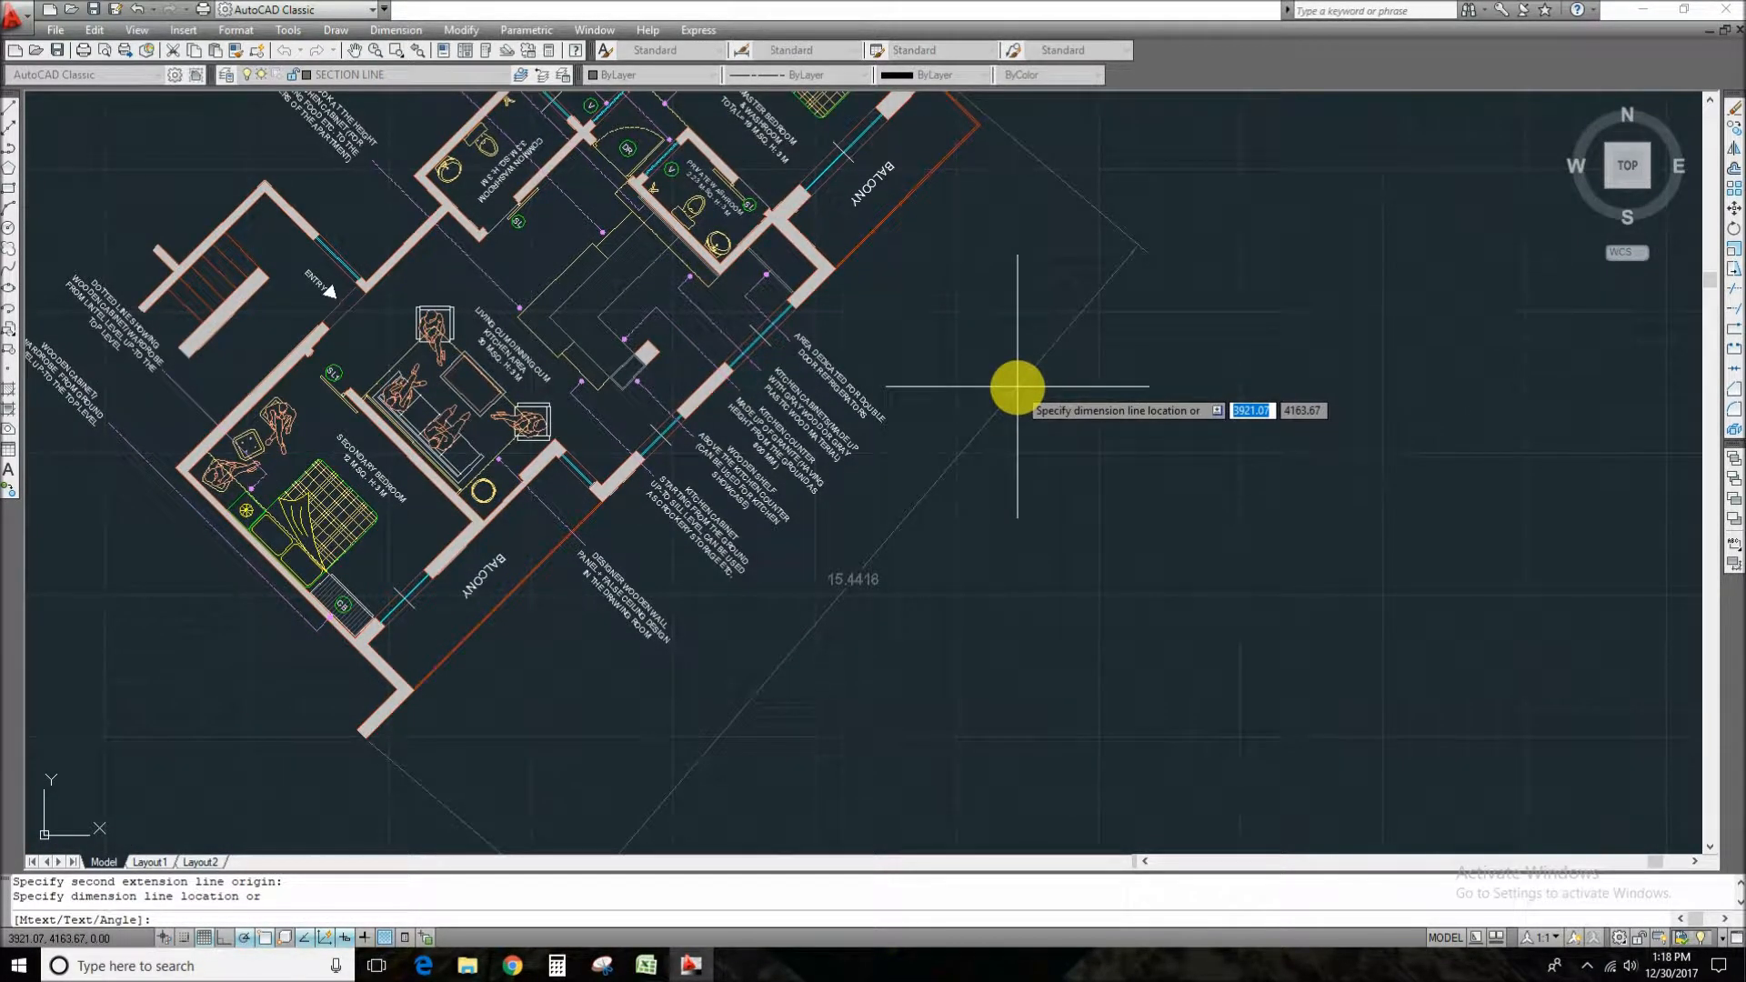
key("Escape")
Try a linear dimension on the rotated plan from the projecting wall's end to the master bedroom's balcony-side corner.
middle_click_drag(967, 375, 1034, 394)
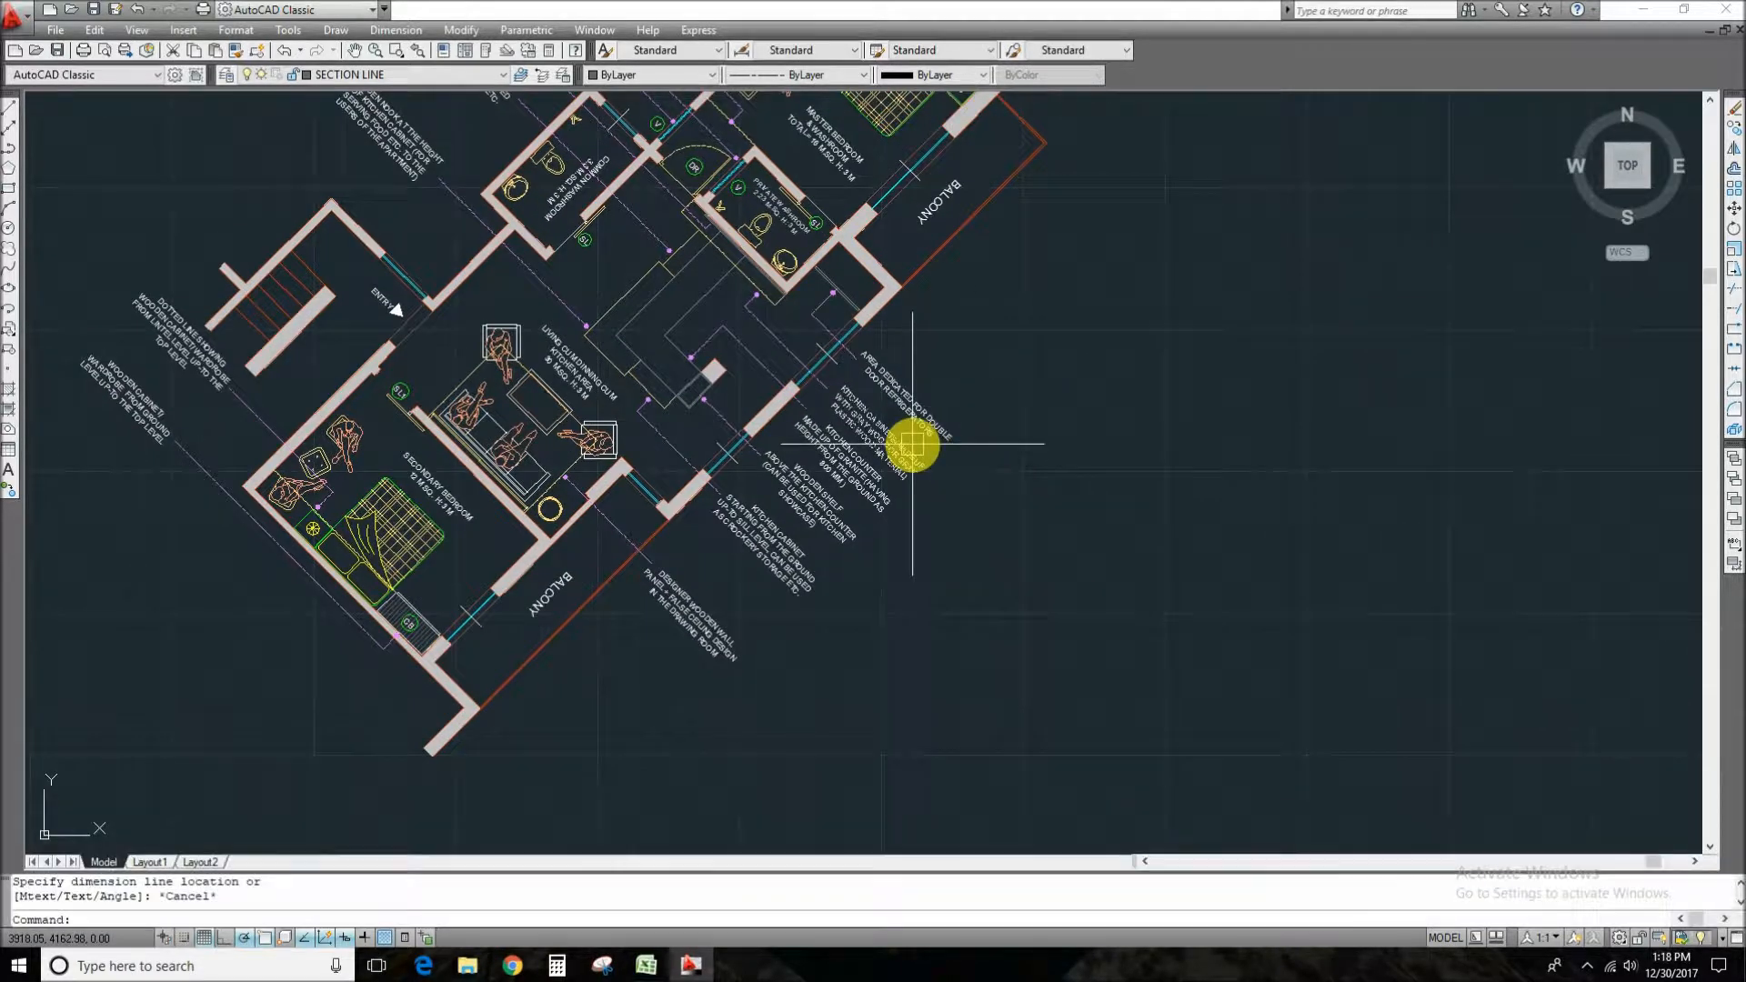
type("d")
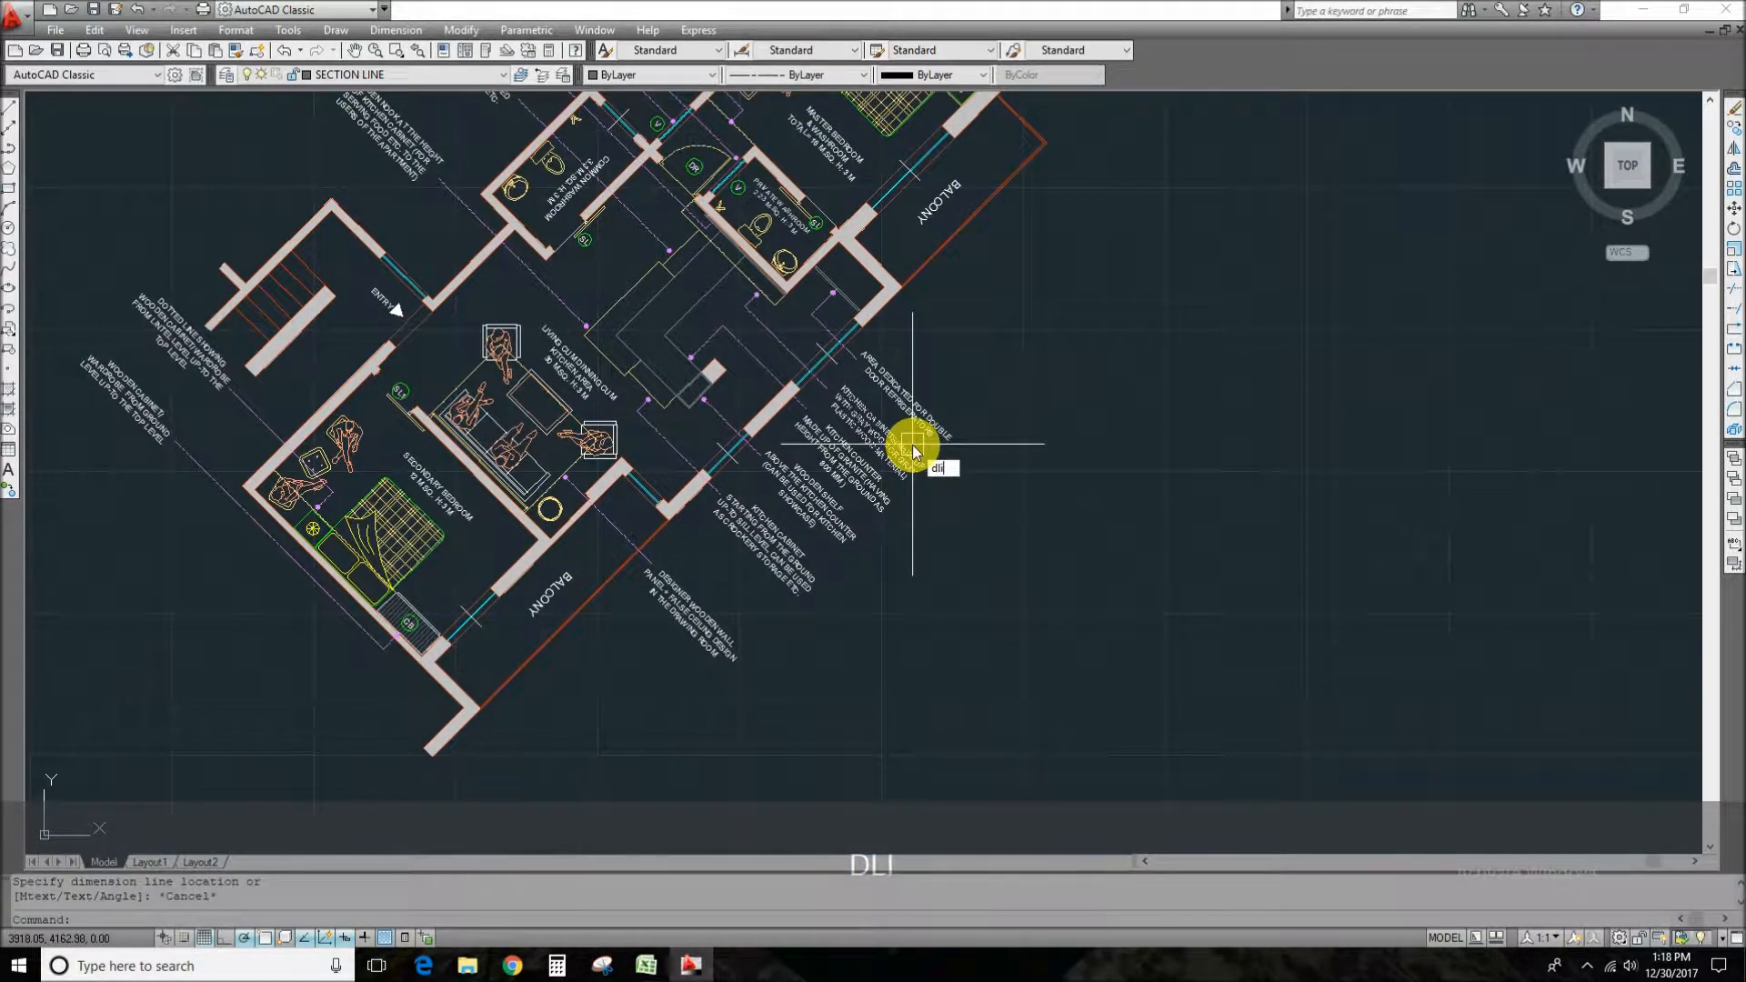
type("li")
key("space")
left_click(428, 766)
middle_click_drag(1215, 267, 1170, 347)
left_click(960, 169)
scroll(982, 193, "down", 5)
scroll(1018, 282, "up", 5)
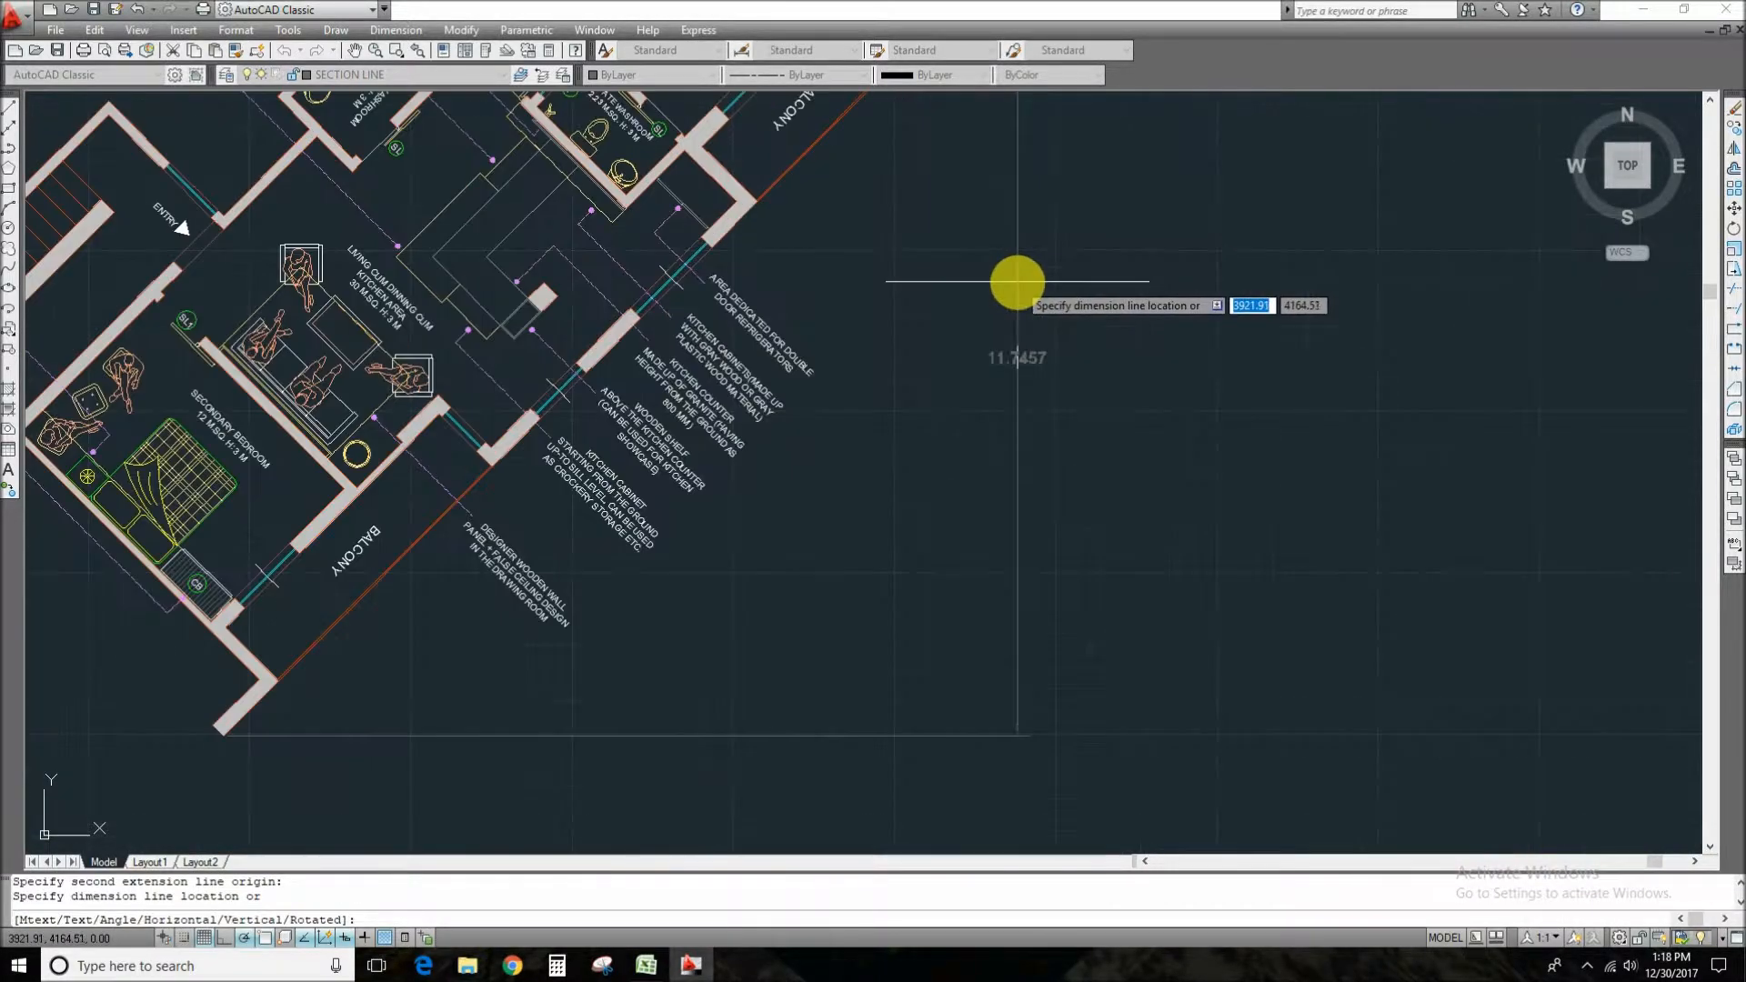
scroll(1056, 351, "down", 2)
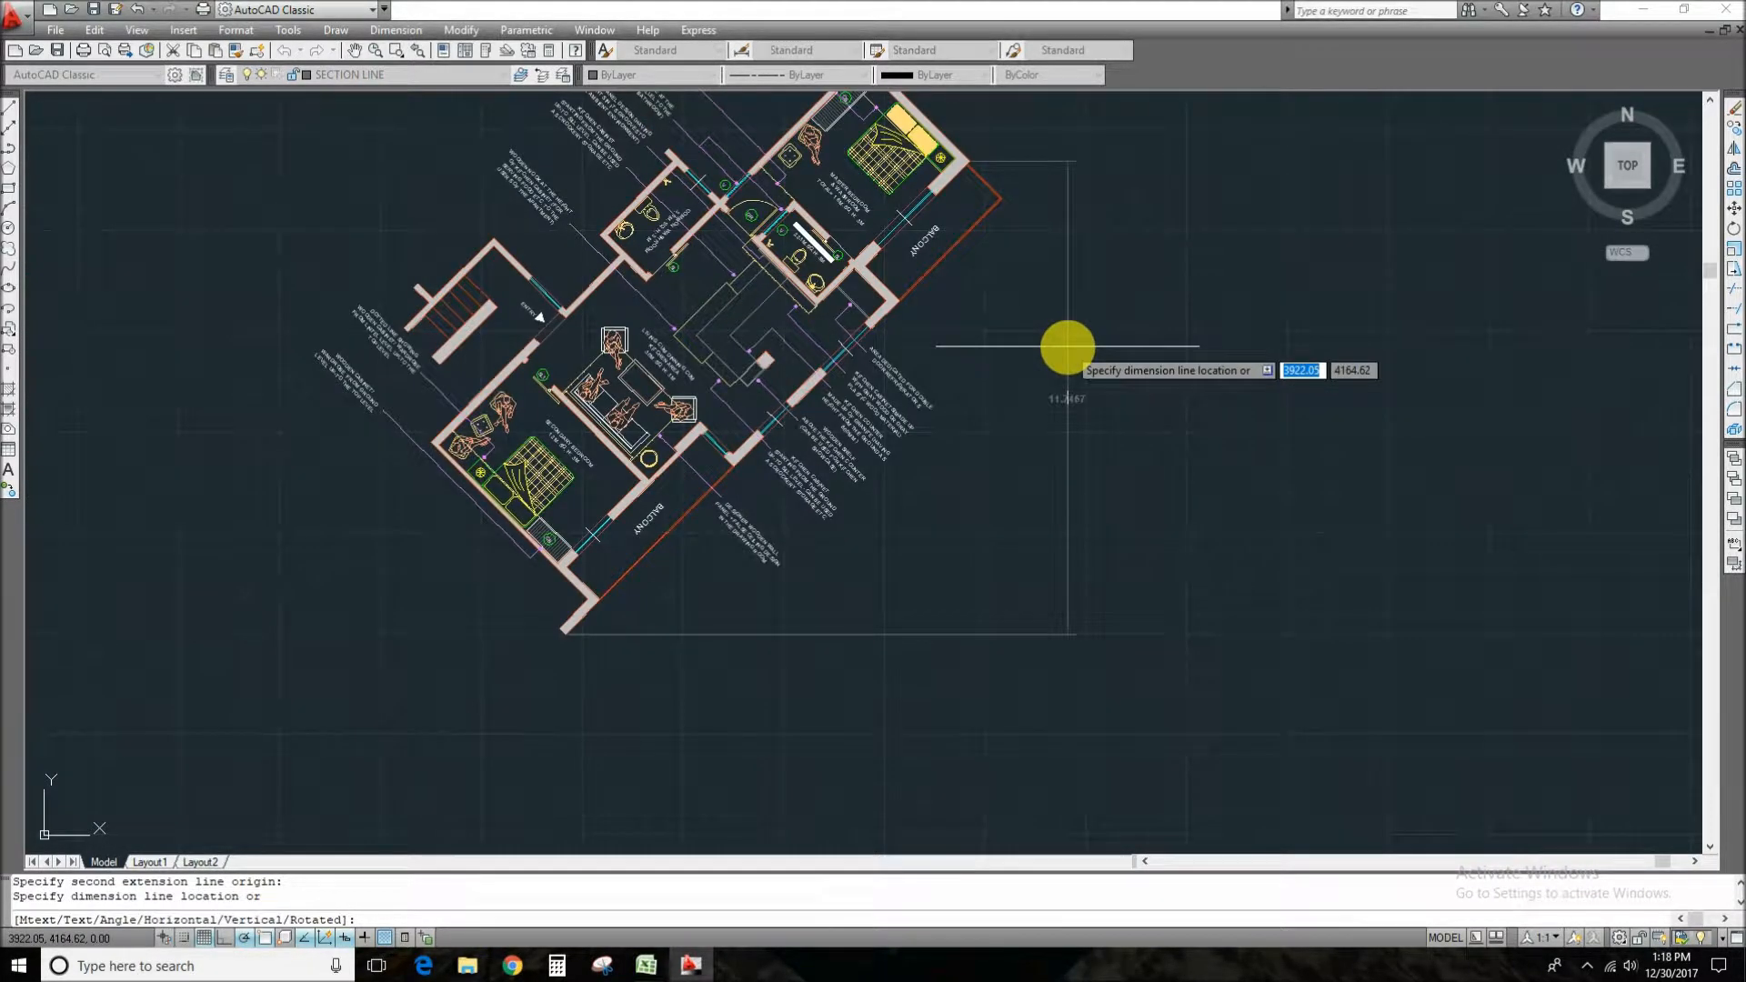
key("Escape")
scroll(685, 725, "up", 3)
scroll(471, 570, "up", 2)
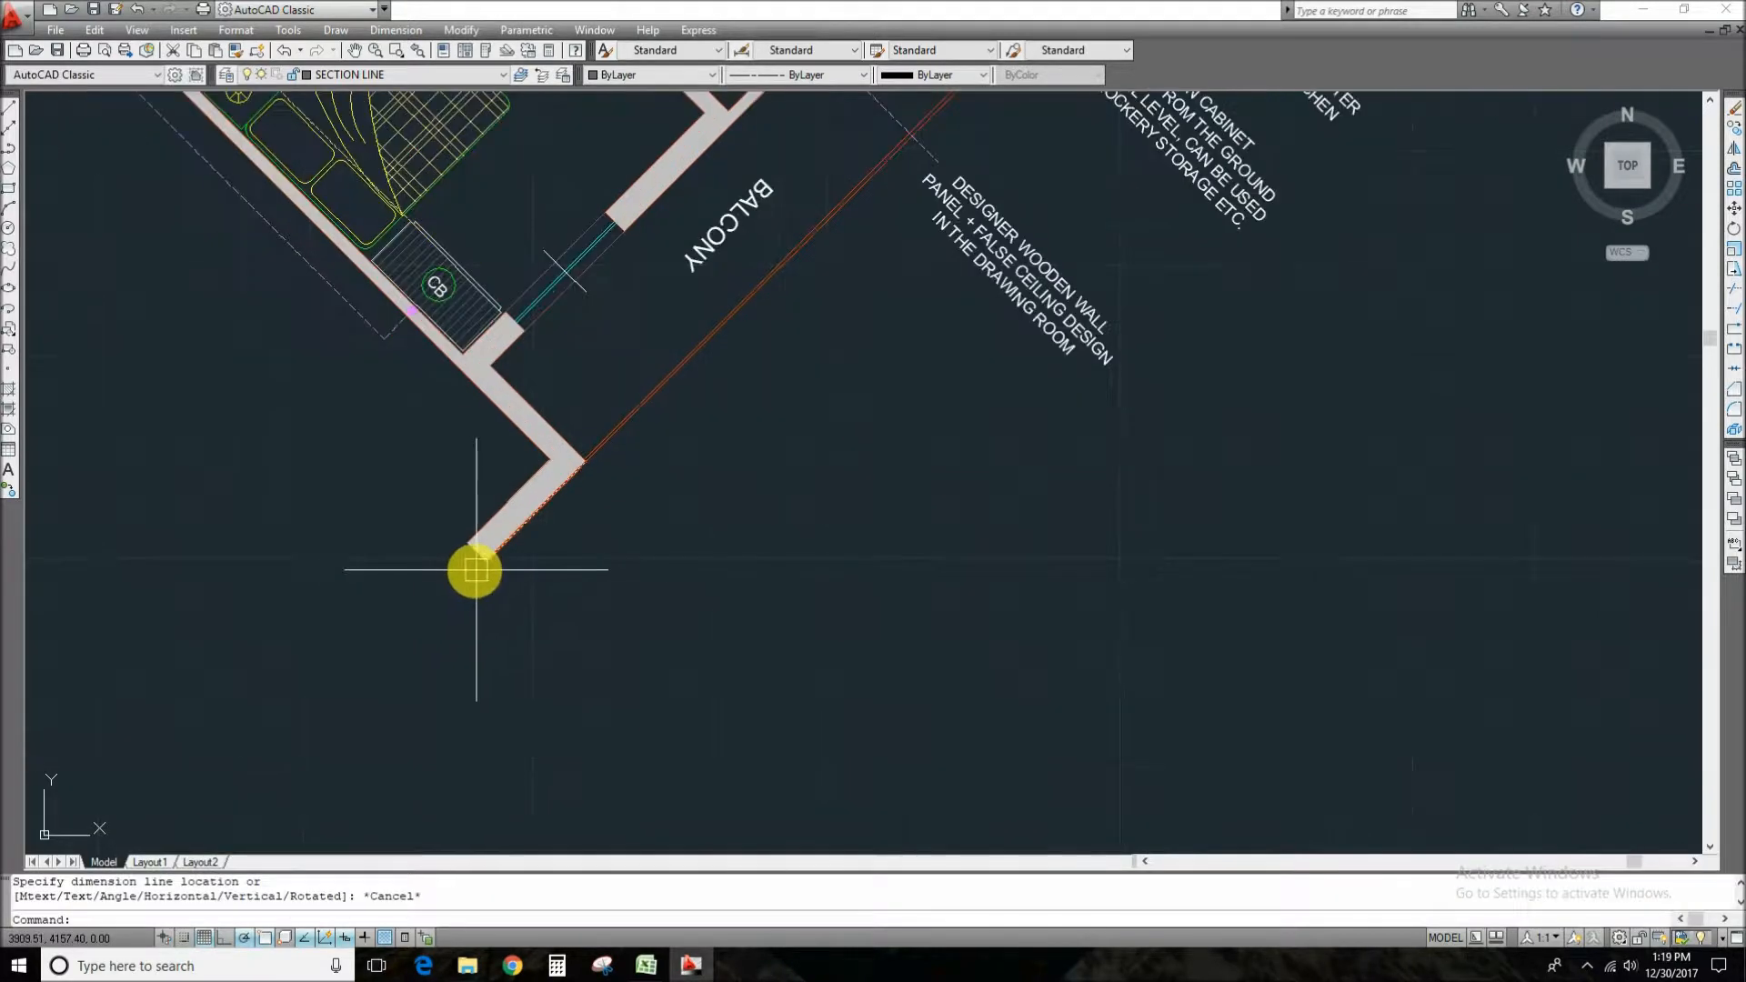
scroll(576, 488, "down", 4)
scroll(756, 273, "up", 3)
scroll(953, 523, "up", 2)
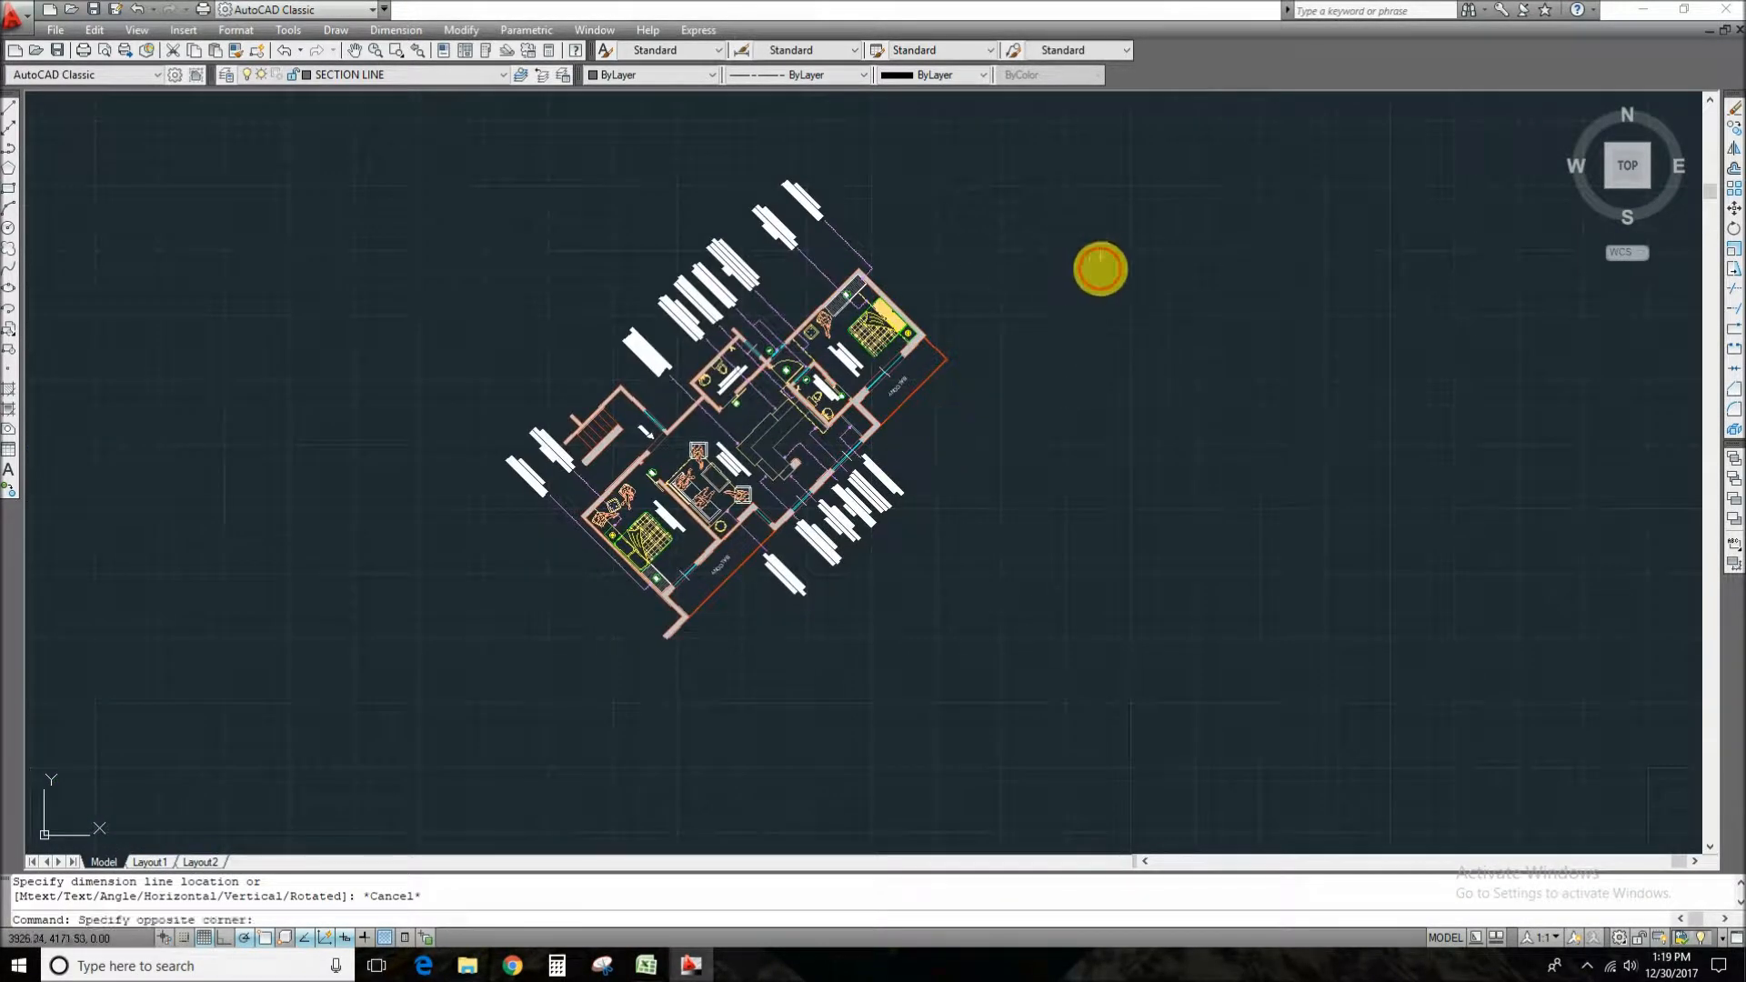
scroll(1017, 386, "up", 3)
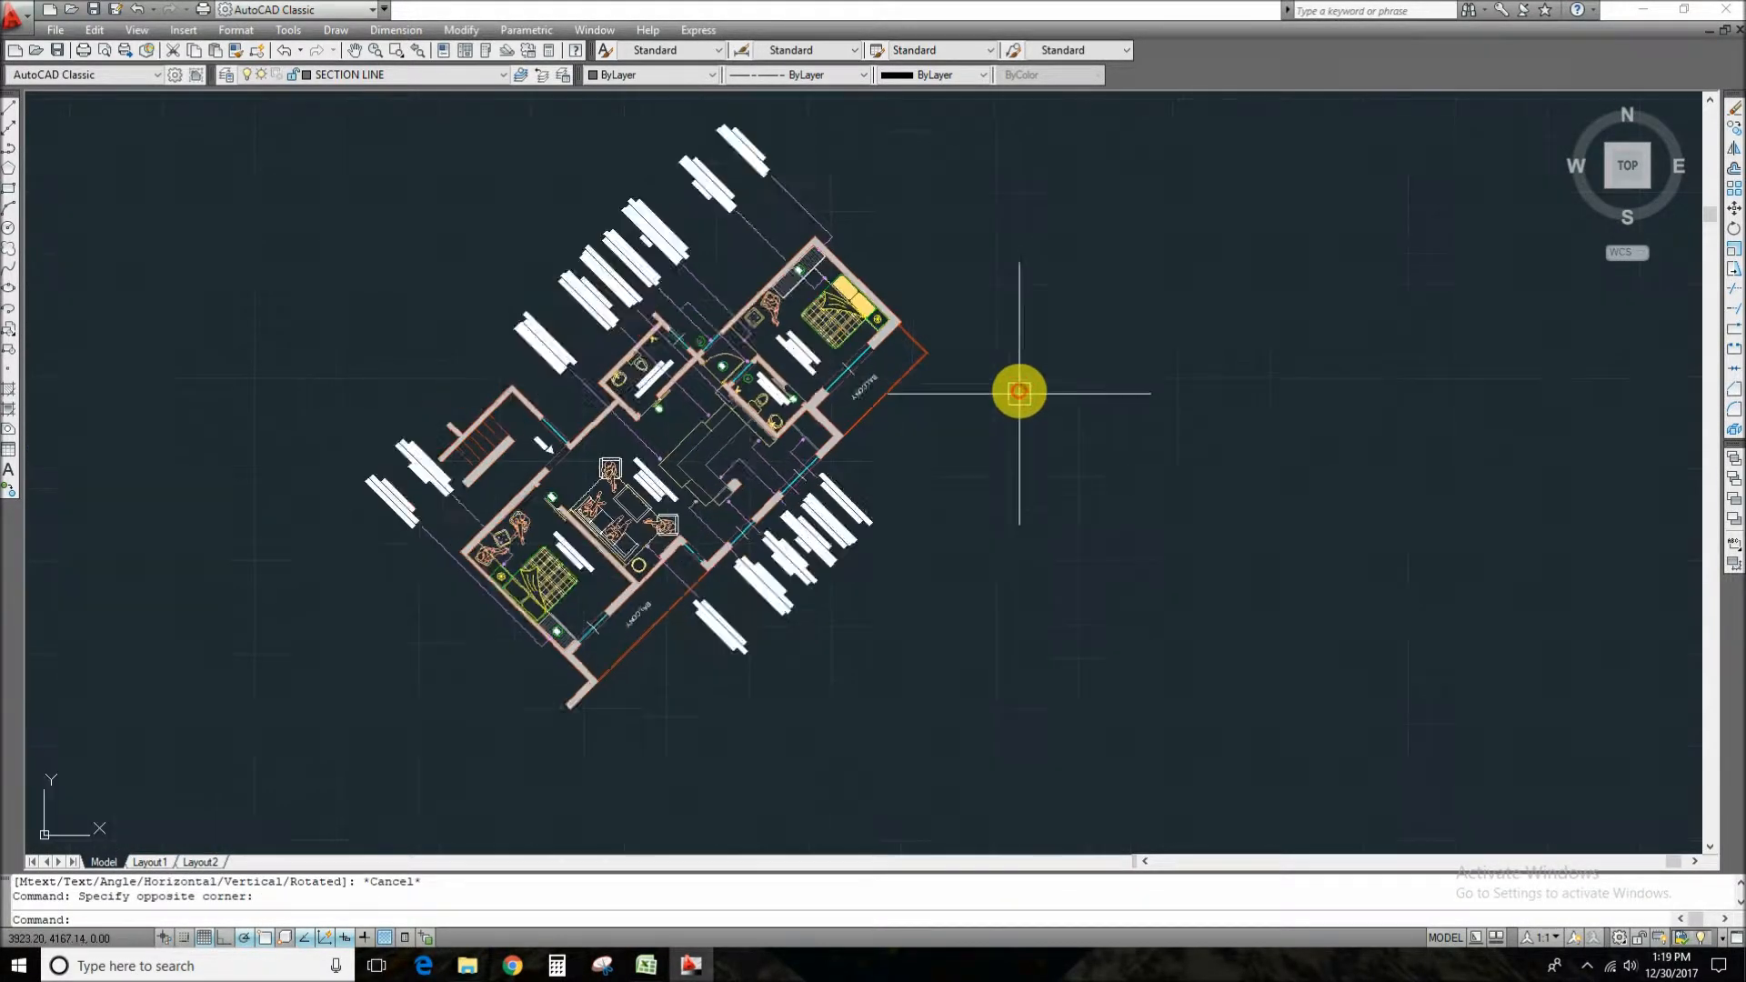
middle_click_drag(946, 496, 1045, 447)
scroll(954, 481, "up", 3)
scroll(1045, 446, "down", 4)
Start a rotated dimension (DIMROTATED), setting its angle from two points along the projecting wall's slanted outer face.
type("d")
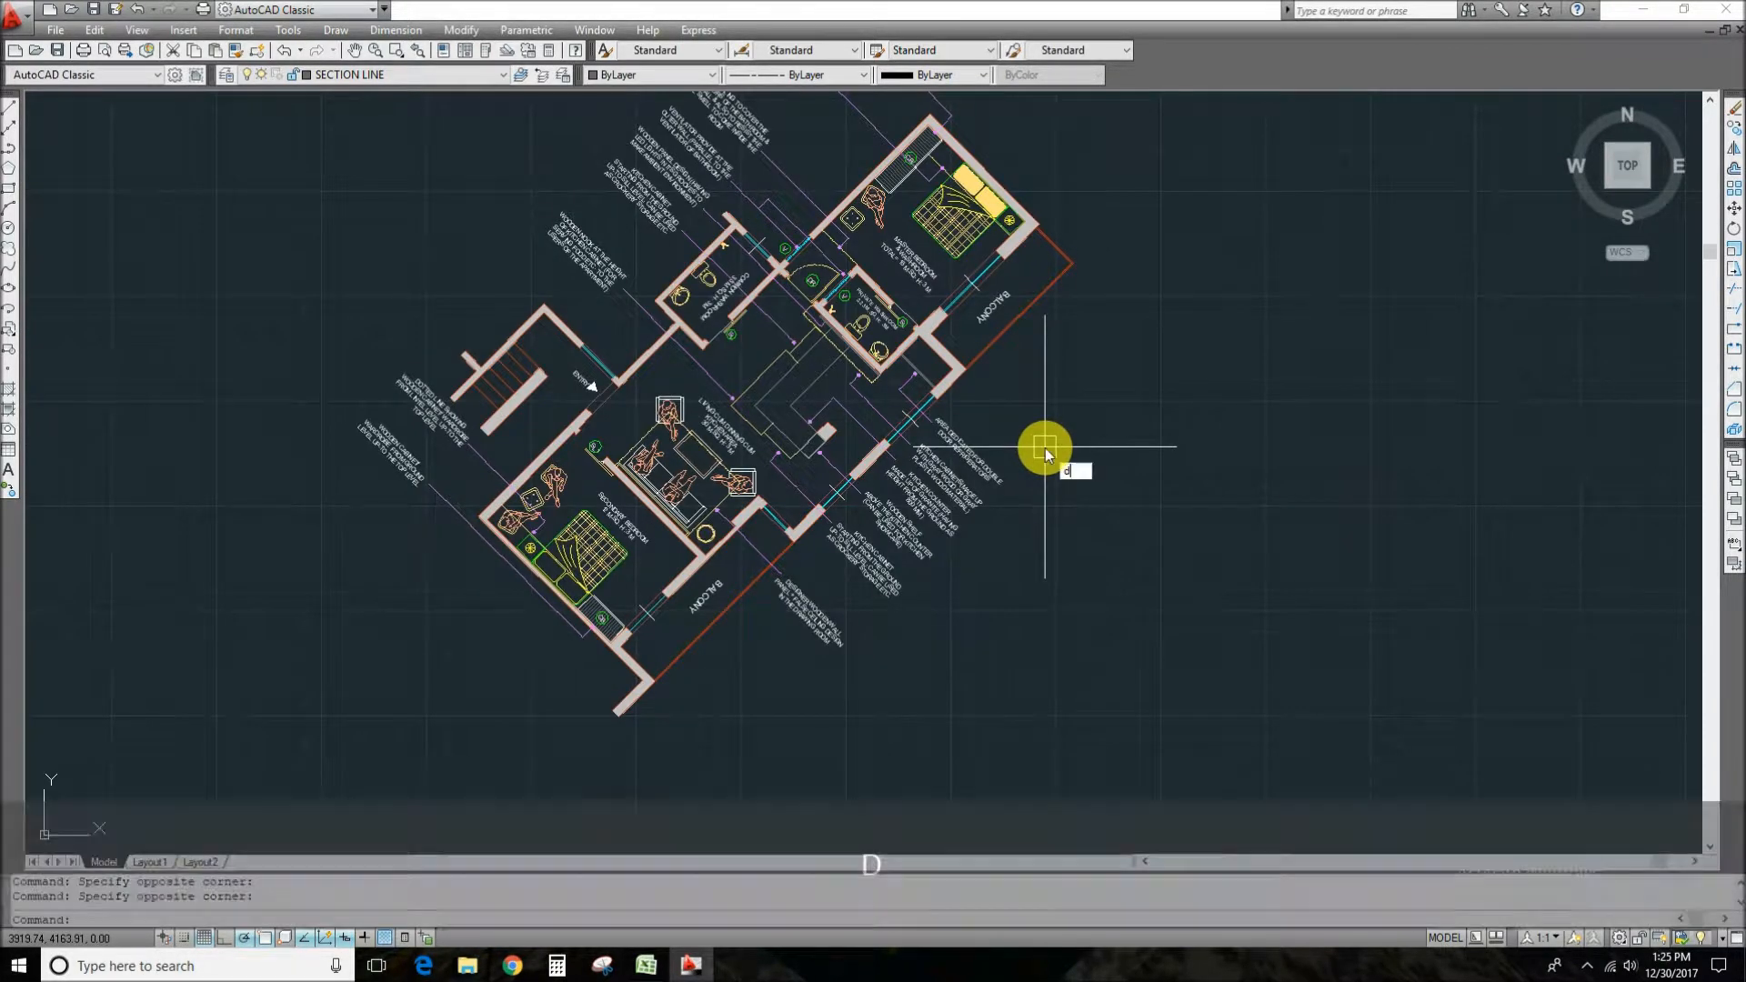
type("imrotated")
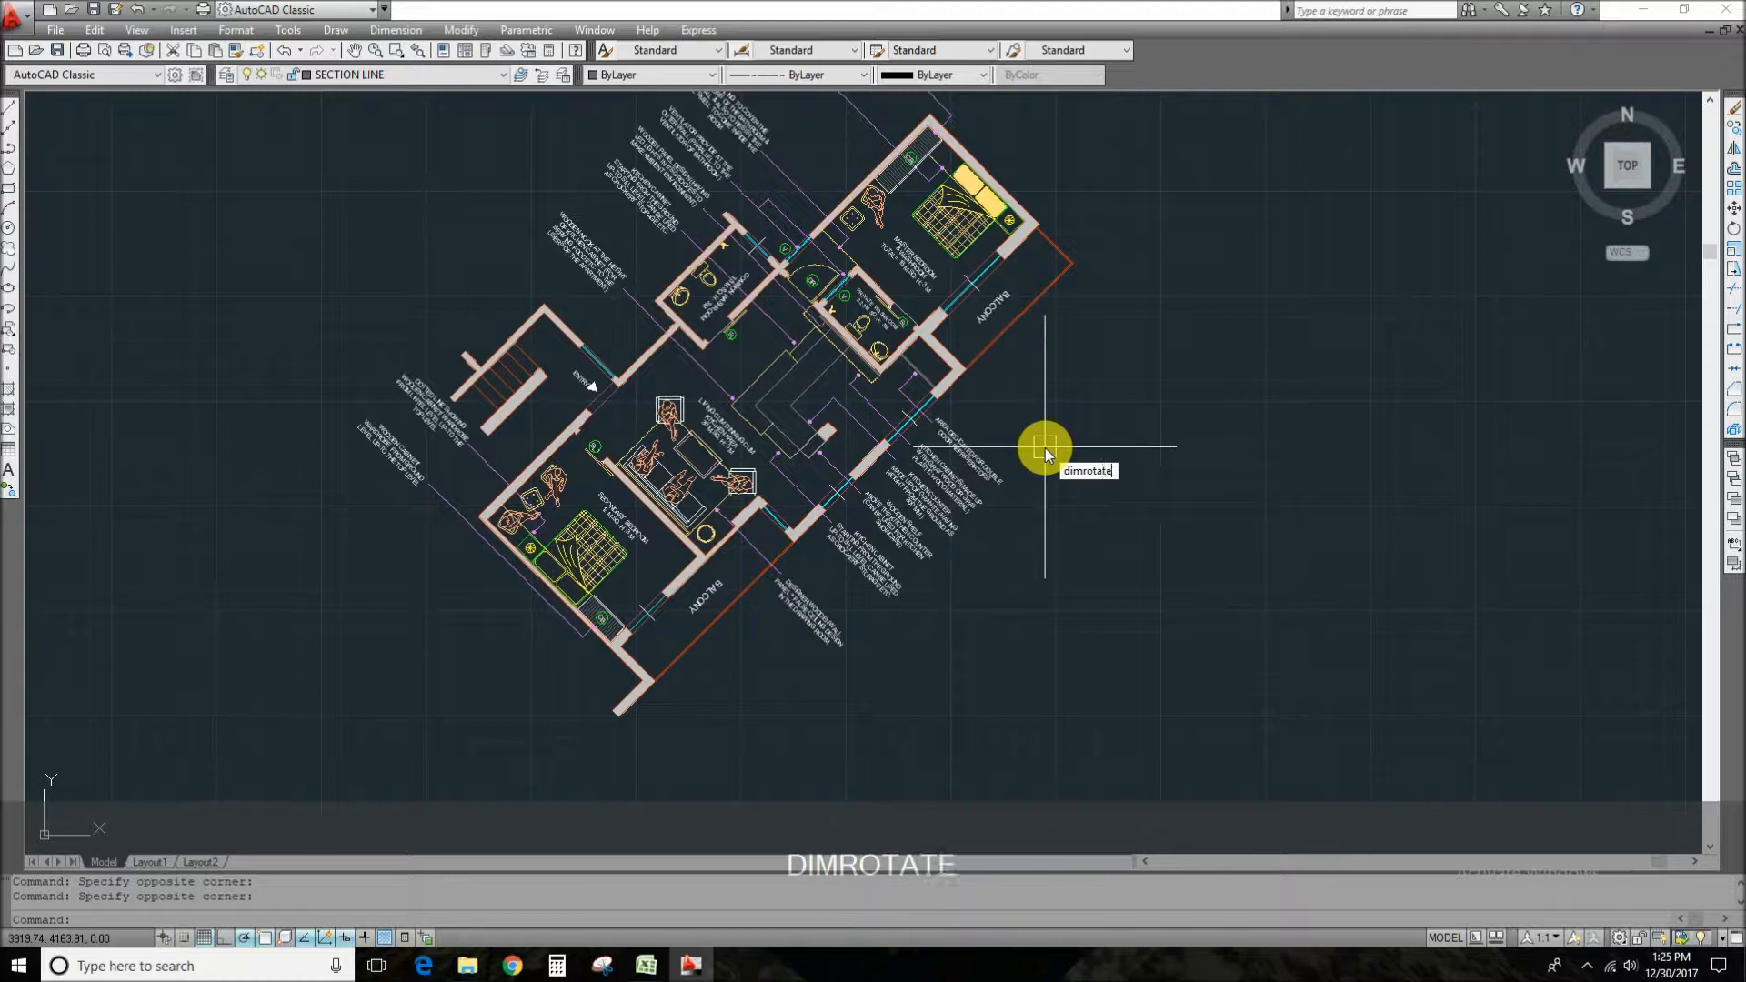
key("space")
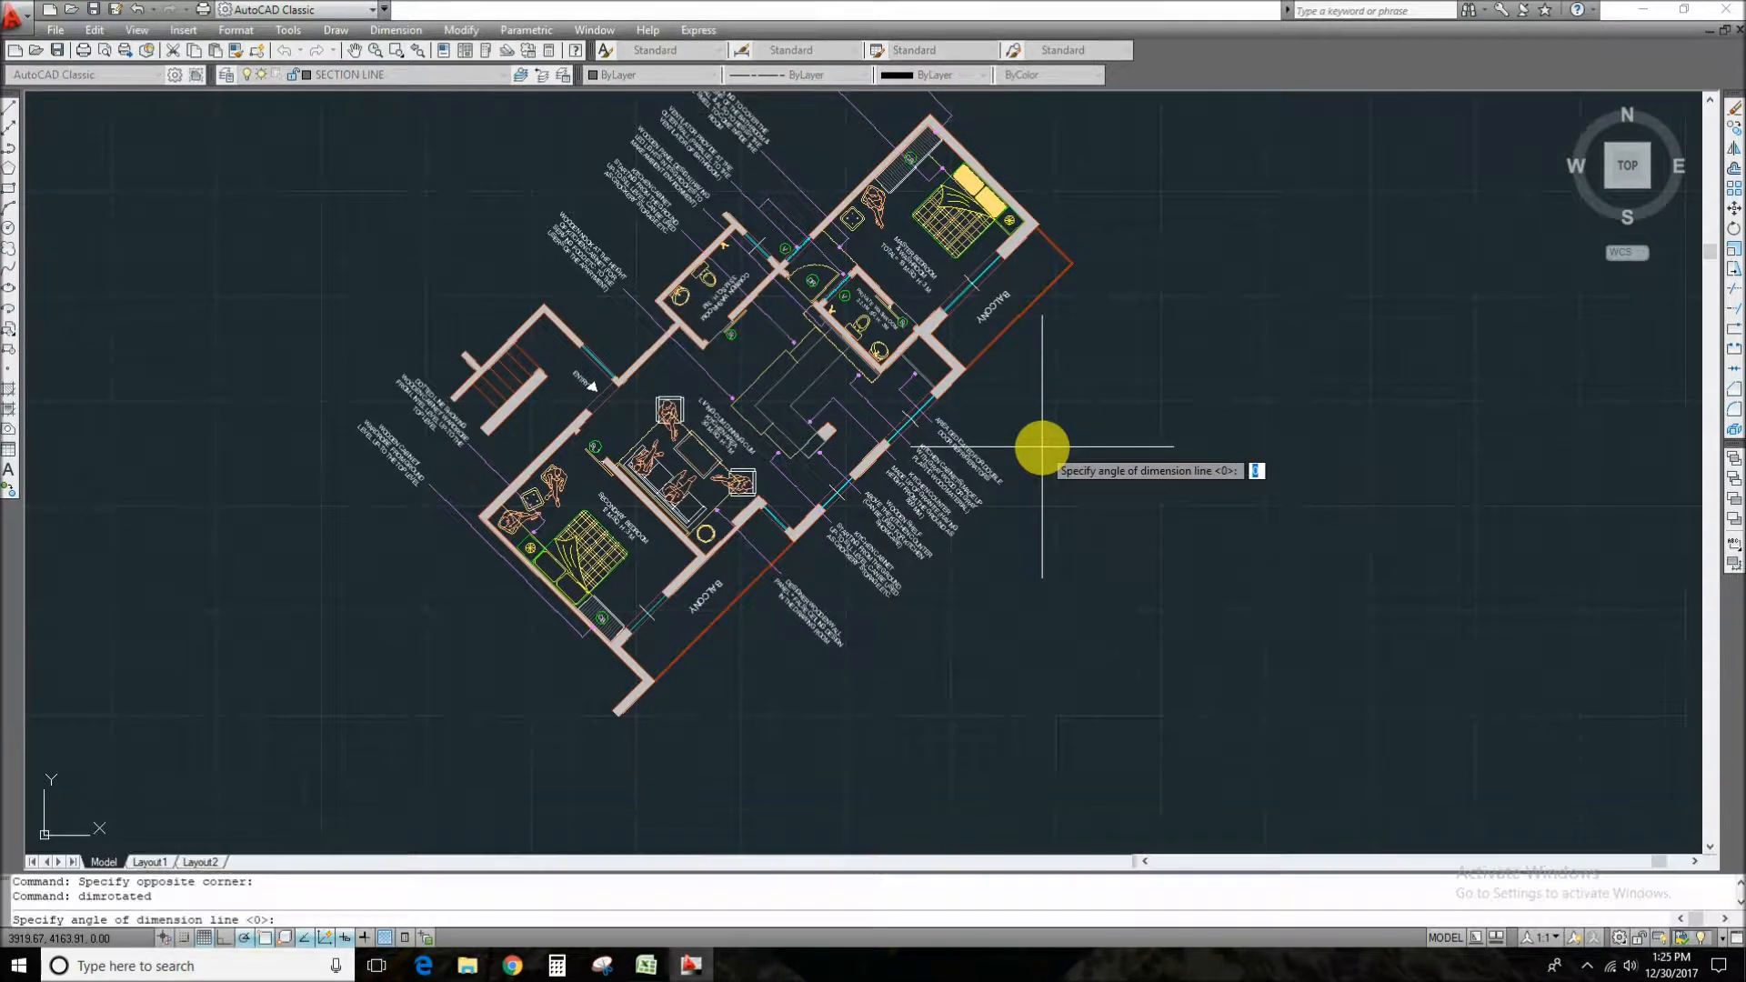
scroll(1045, 447, "up", 2)
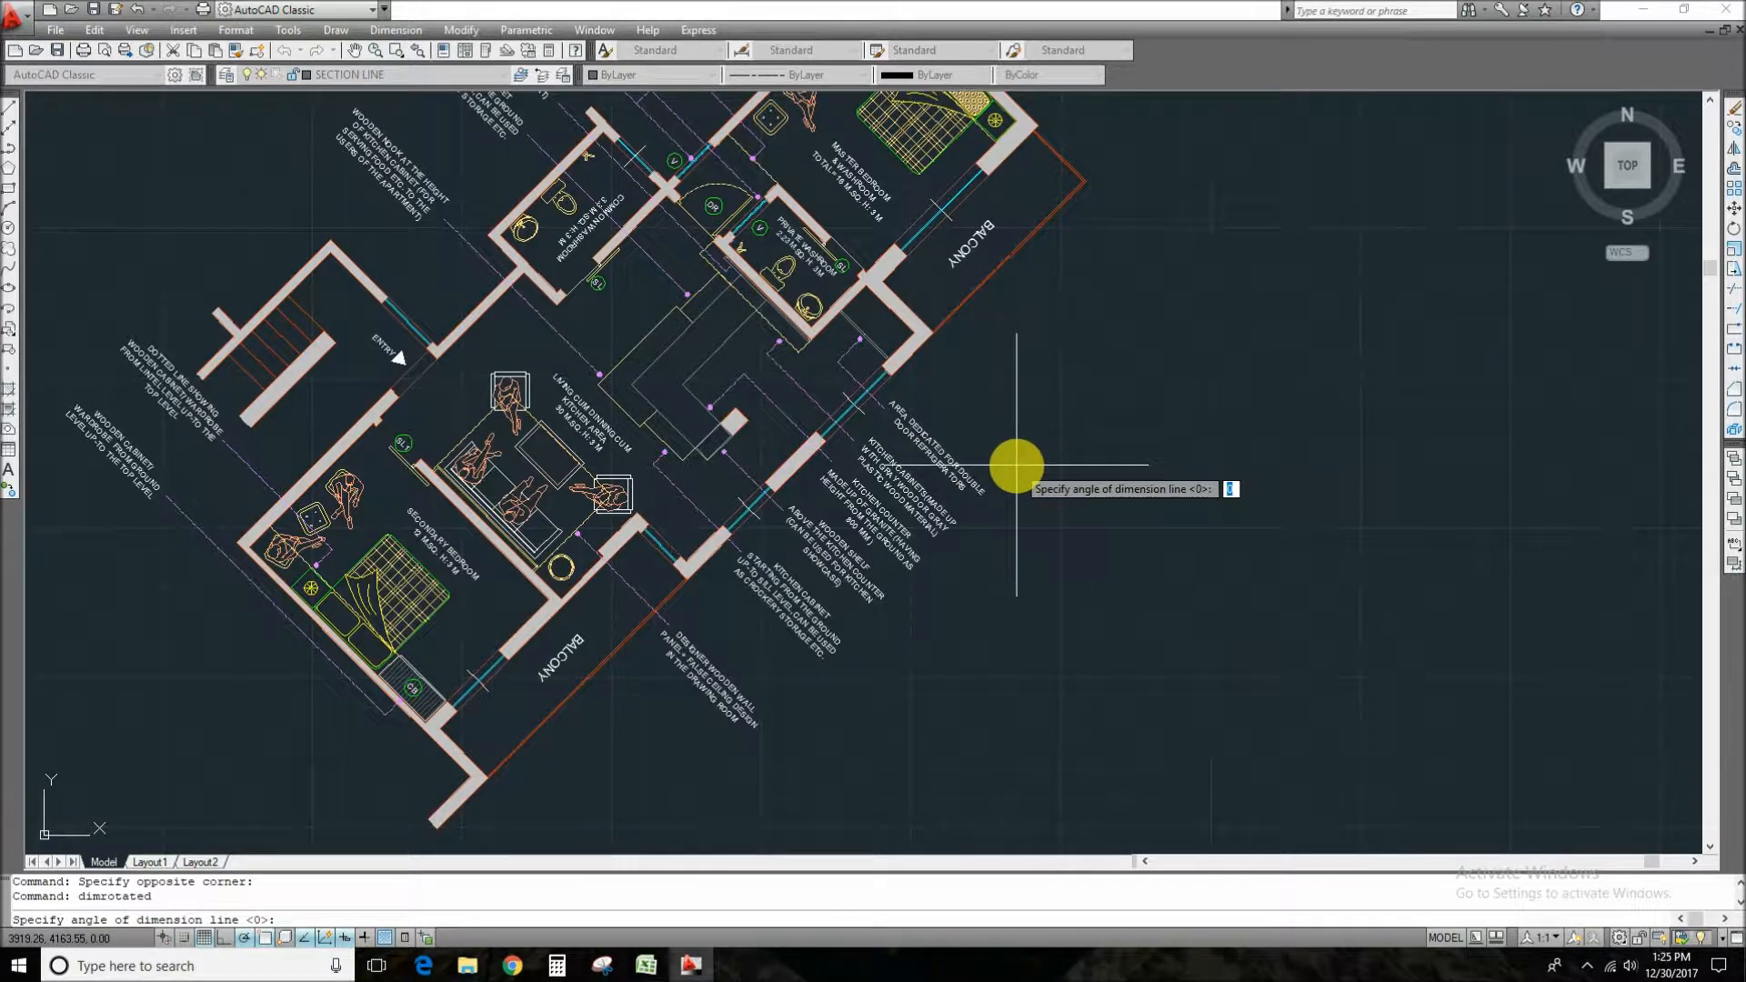
middle_click_drag(1015, 466, 1028, 450)
middle_click_drag(696, 625, 742, 552)
scroll(495, 743, "up", 6)
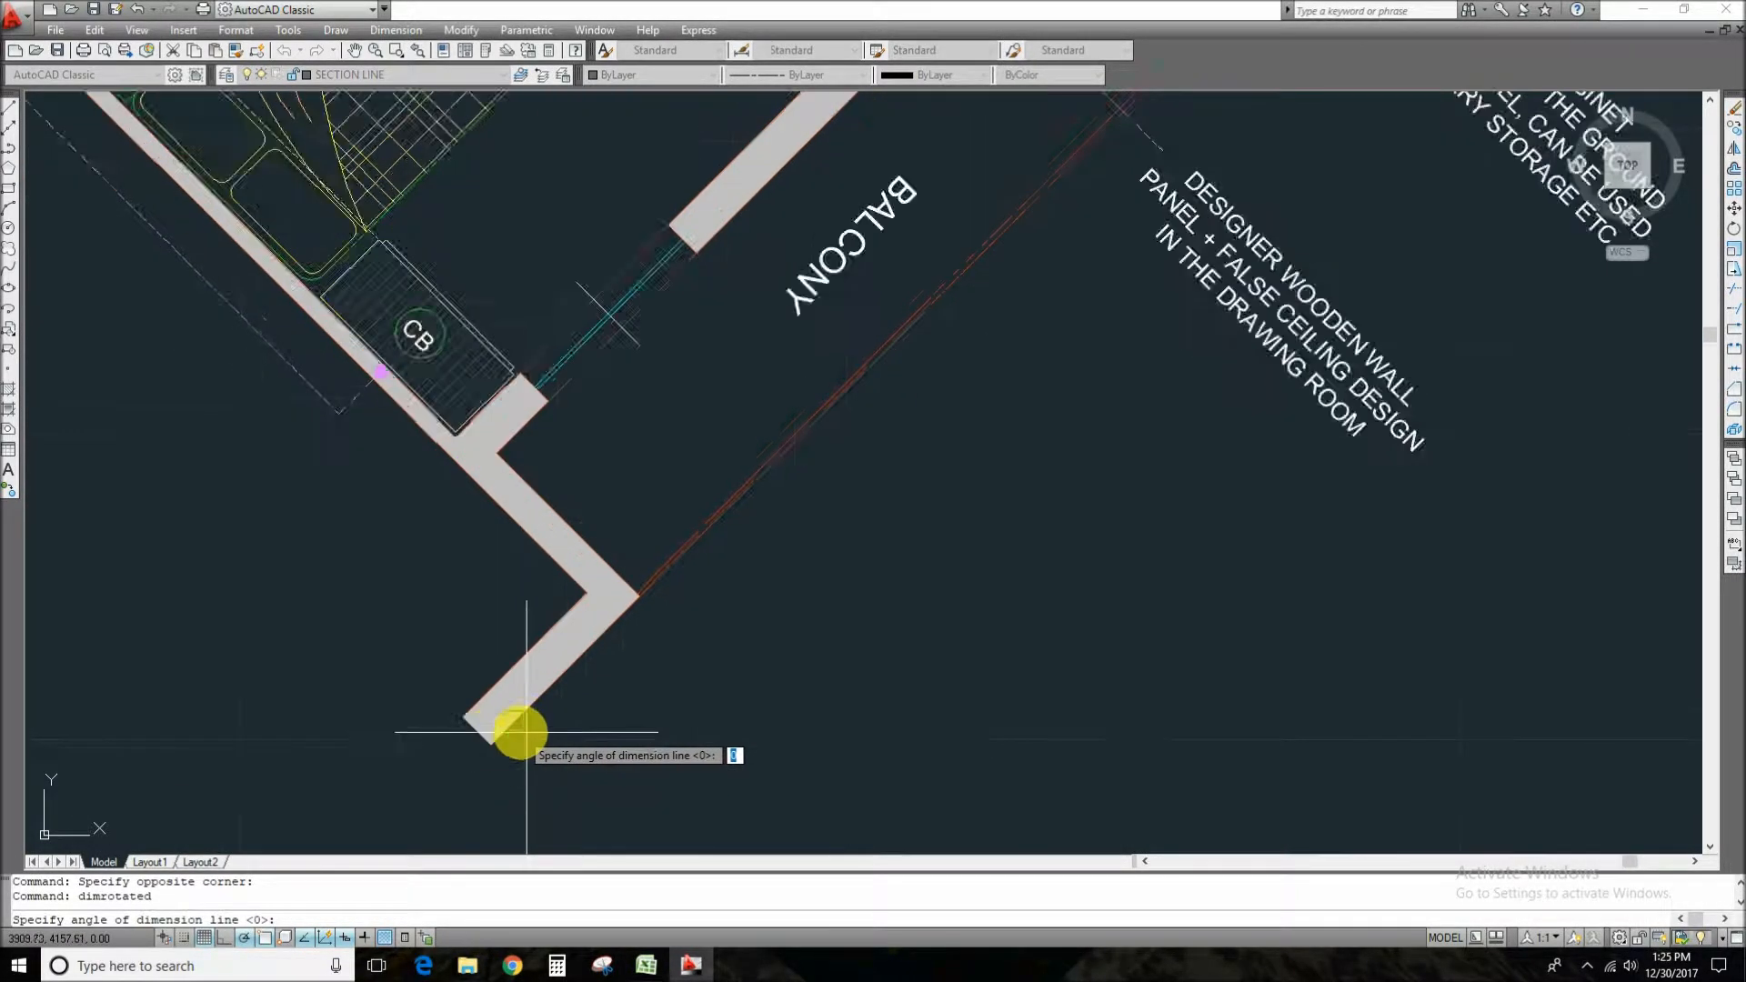
left_click(451, 755)
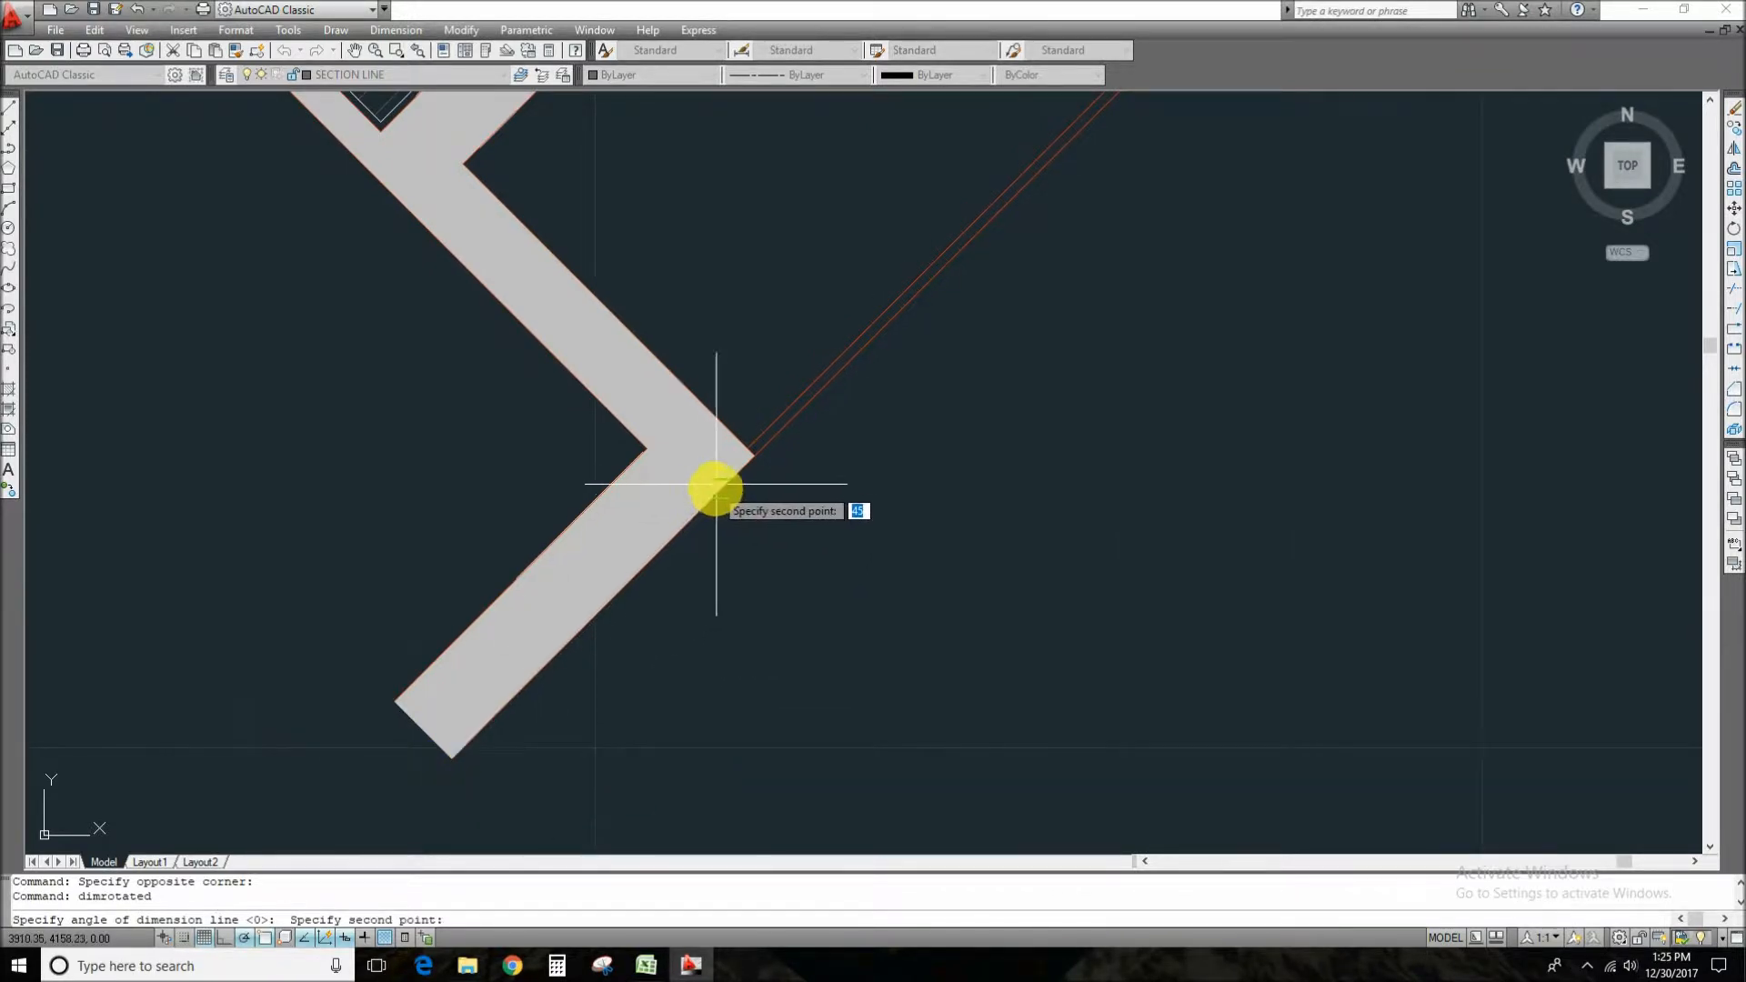
left_click(750, 455)
scroll(831, 488, "down", 3)
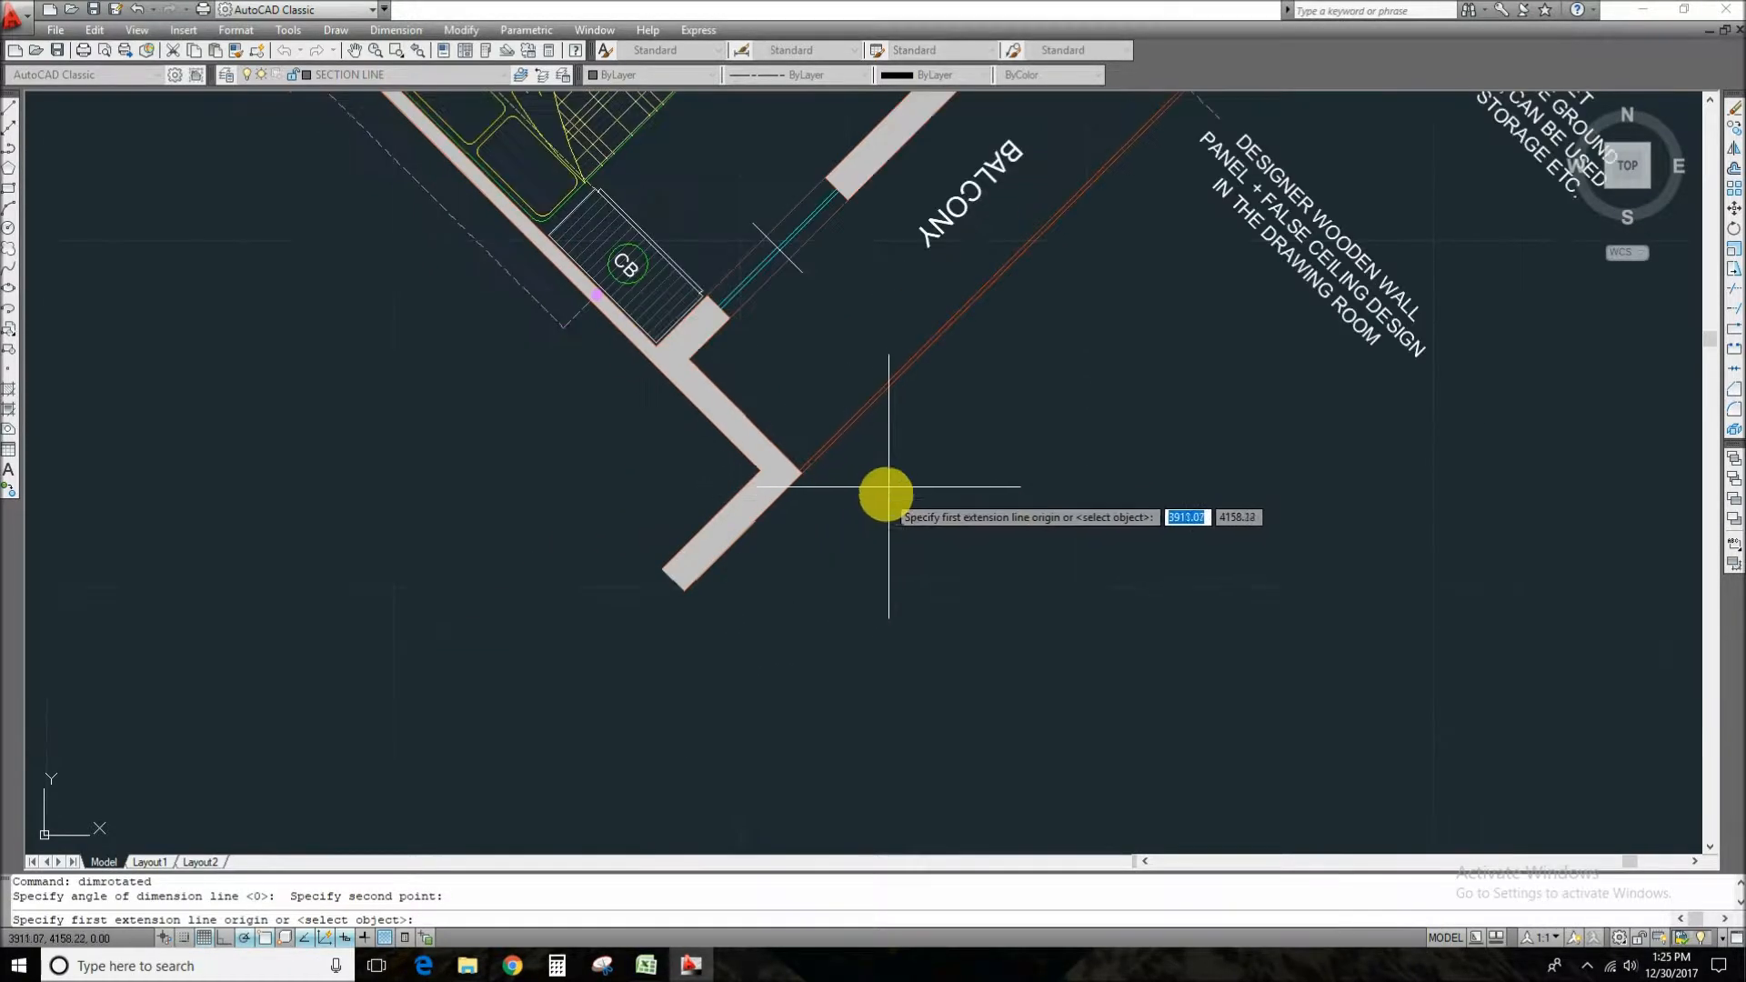
scroll(889, 487, "down", 2)
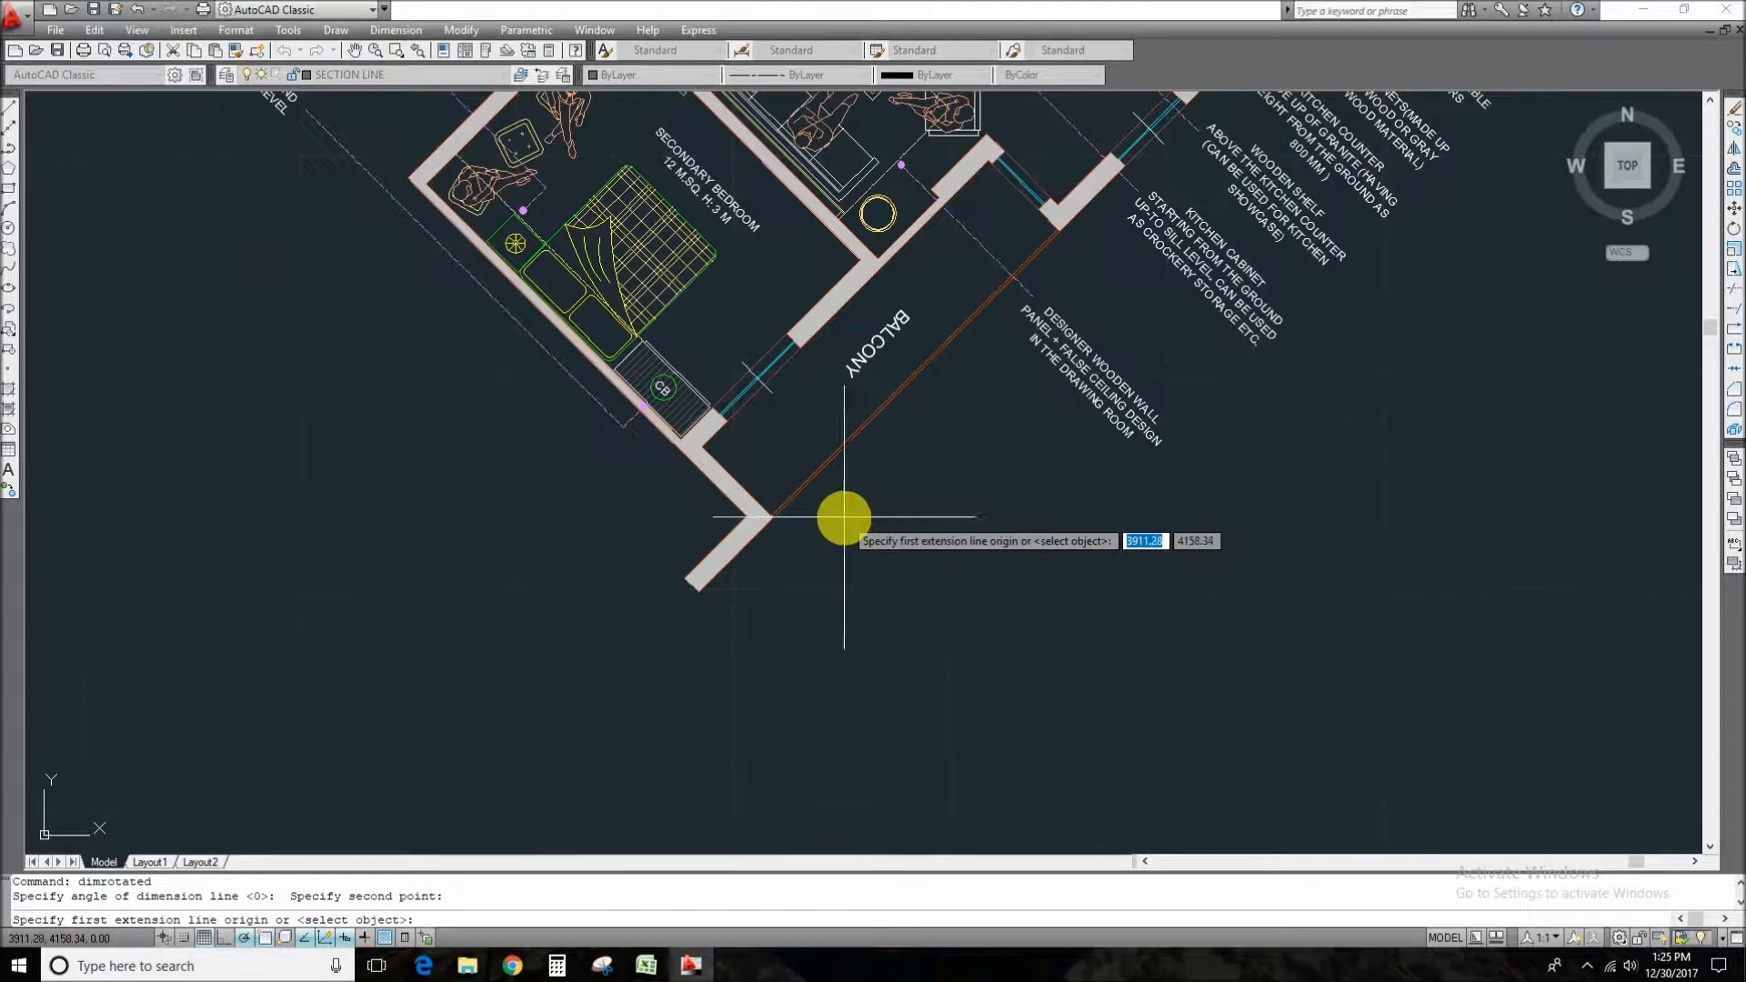
Try the rotated dimension from the projecting wall's end to the master bedroom's balcony-side outer corner.
scroll(842, 510, "up", 5)
left_click(575, 637)
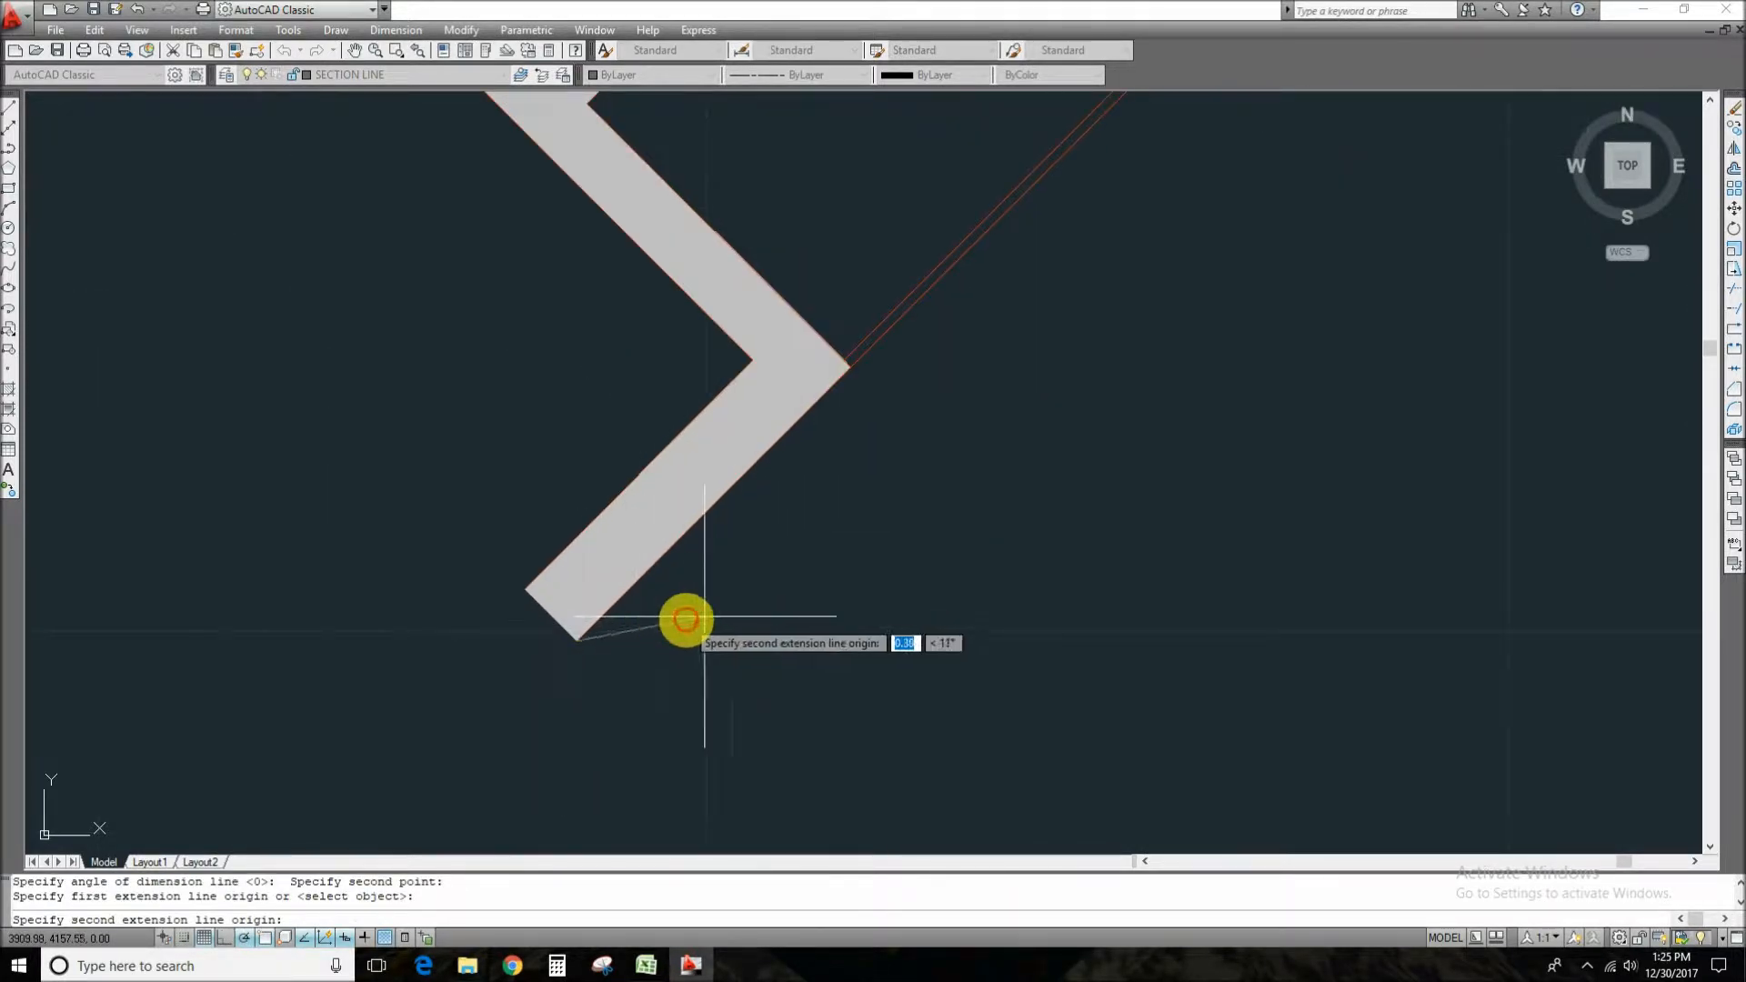
scroll(686, 616, "down", 4)
scroll(1006, 418, "up", 5)
scroll(1011, 268, "up", 5)
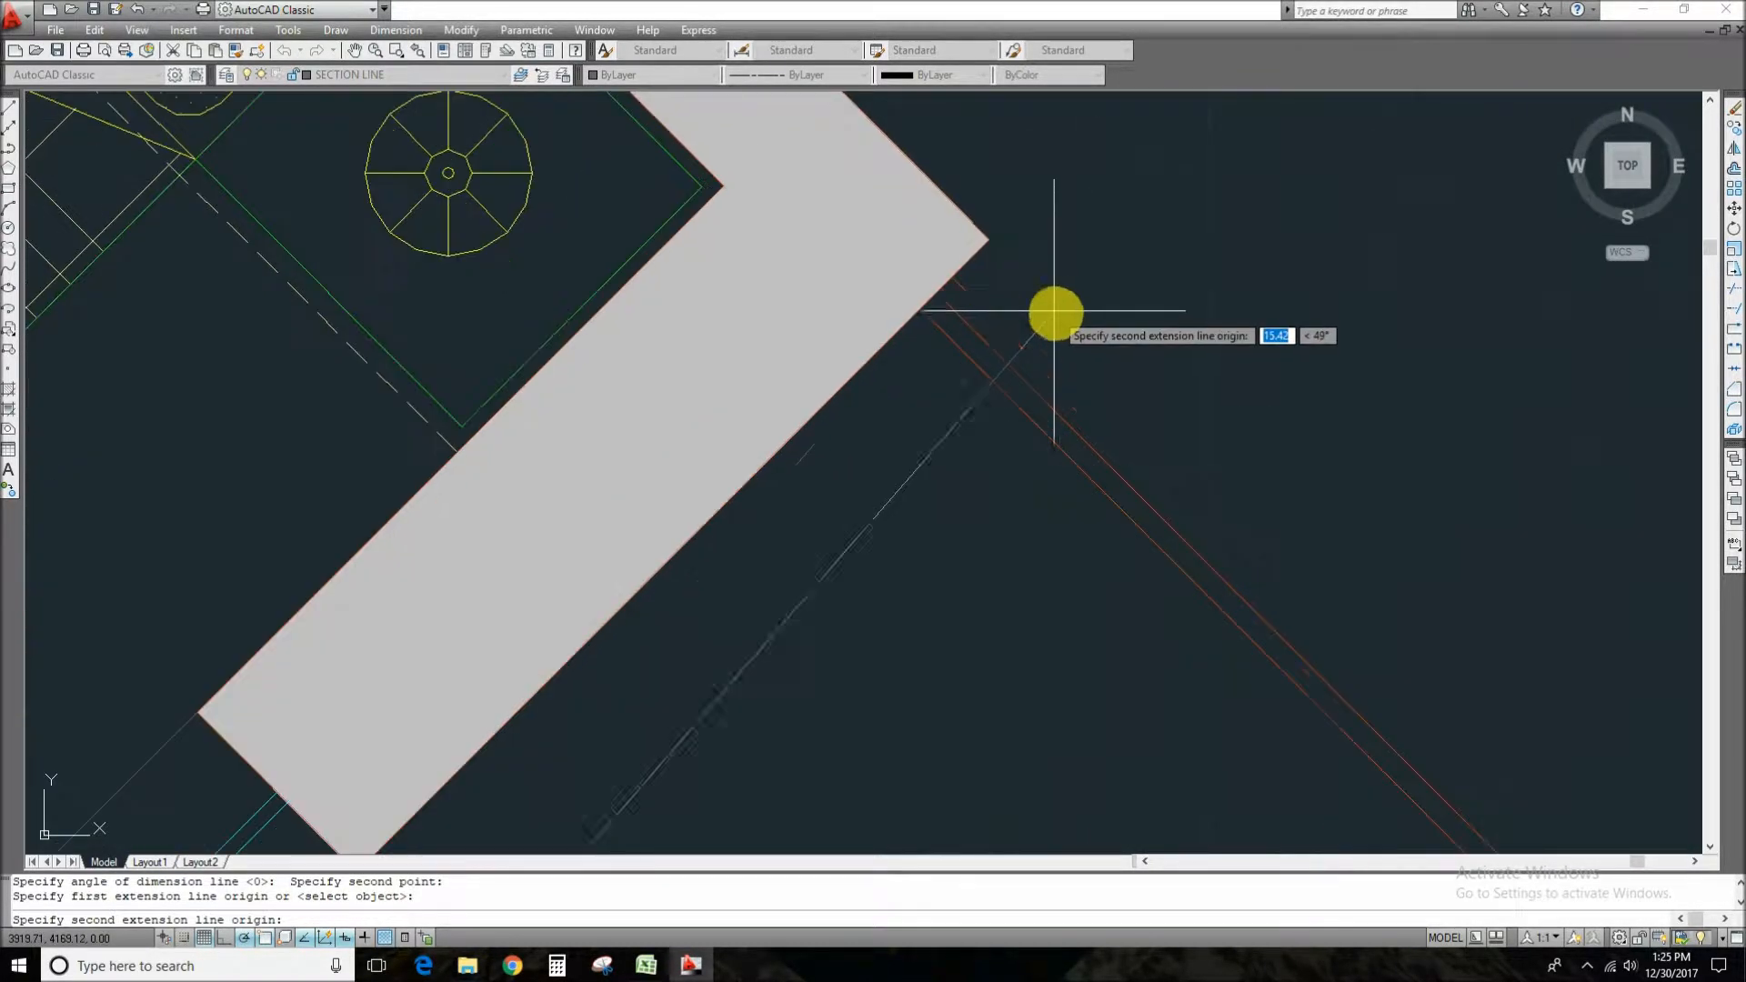
left_click(990, 239)
scroll(1037, 300, "down", 5)
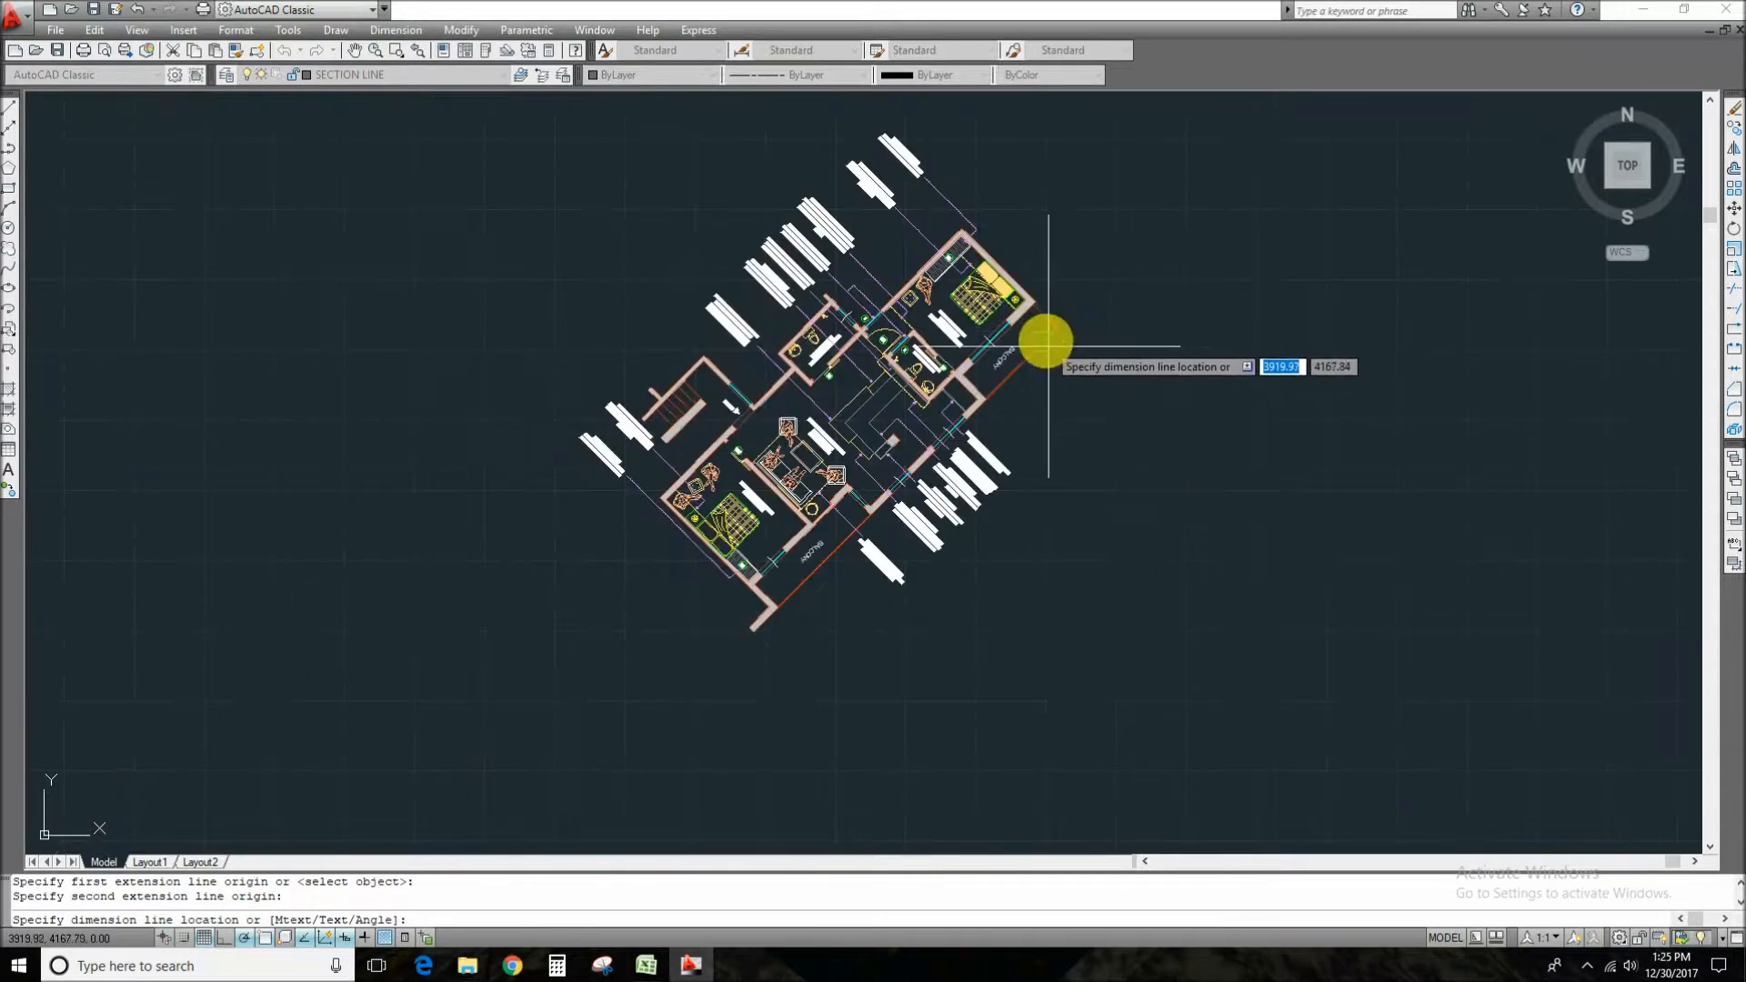
scroll(1019, 509, "up", 4)
scroll(1021, 510, "up", 2)
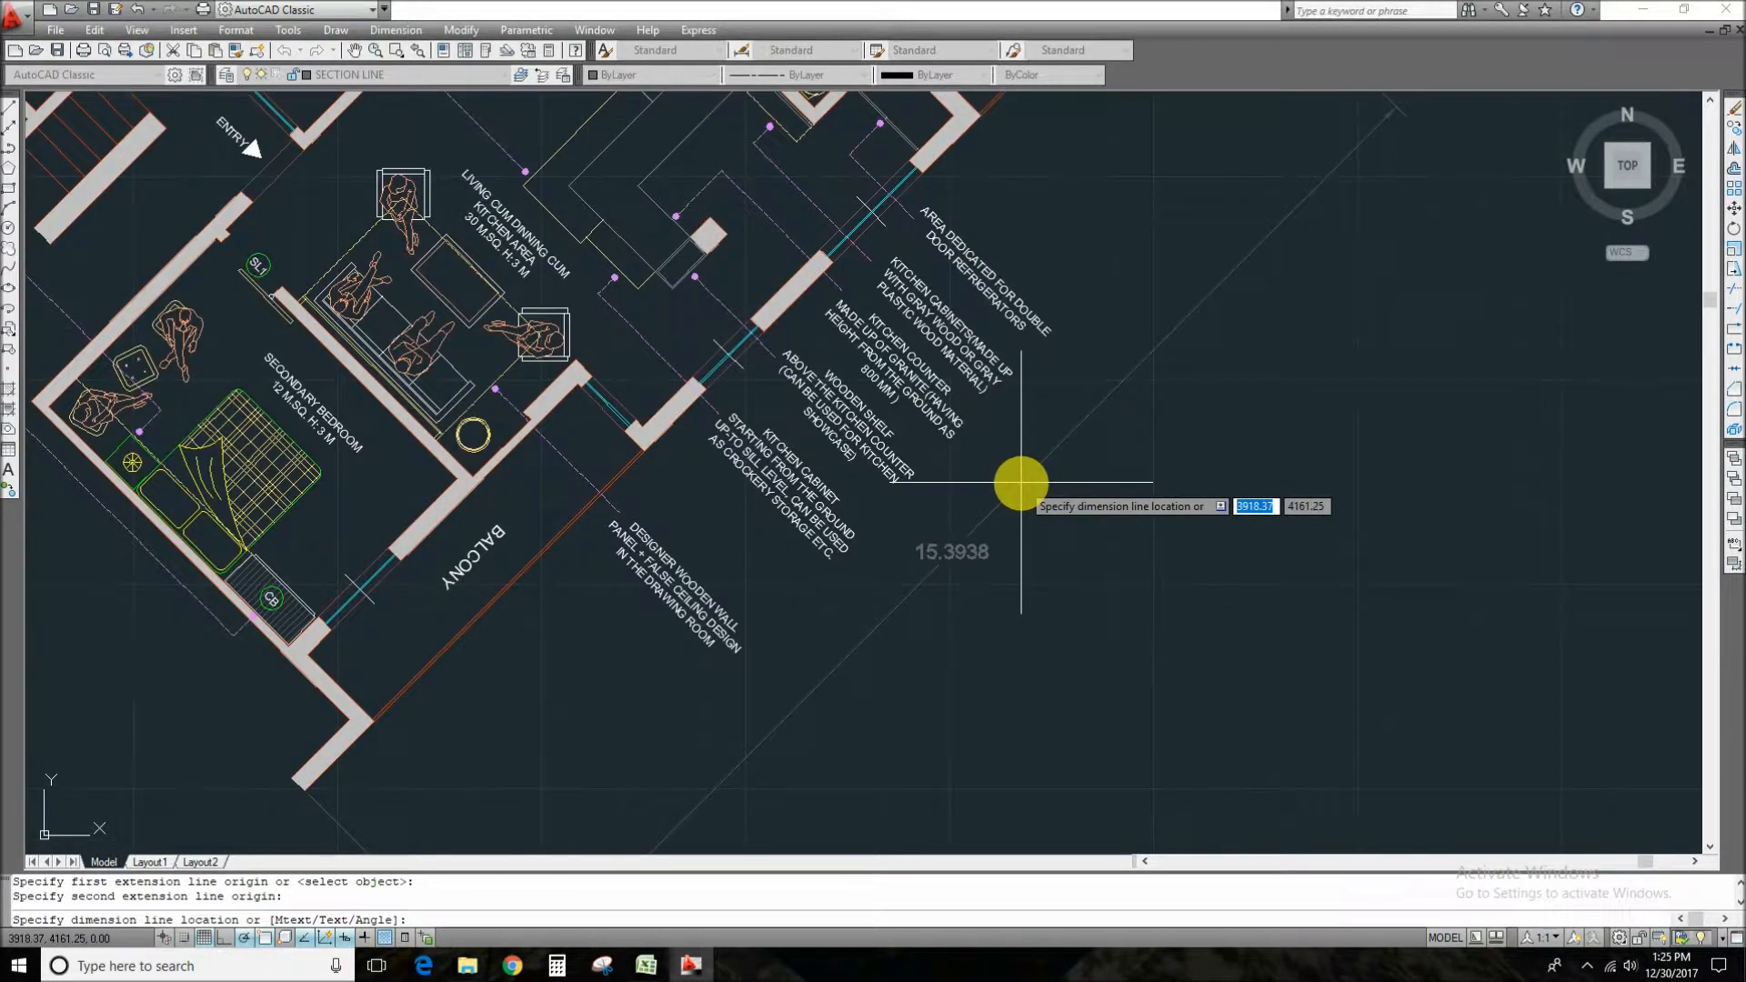
scroll(1020, 483, "down", 5)
scroll(1021, 483, "up", 5)
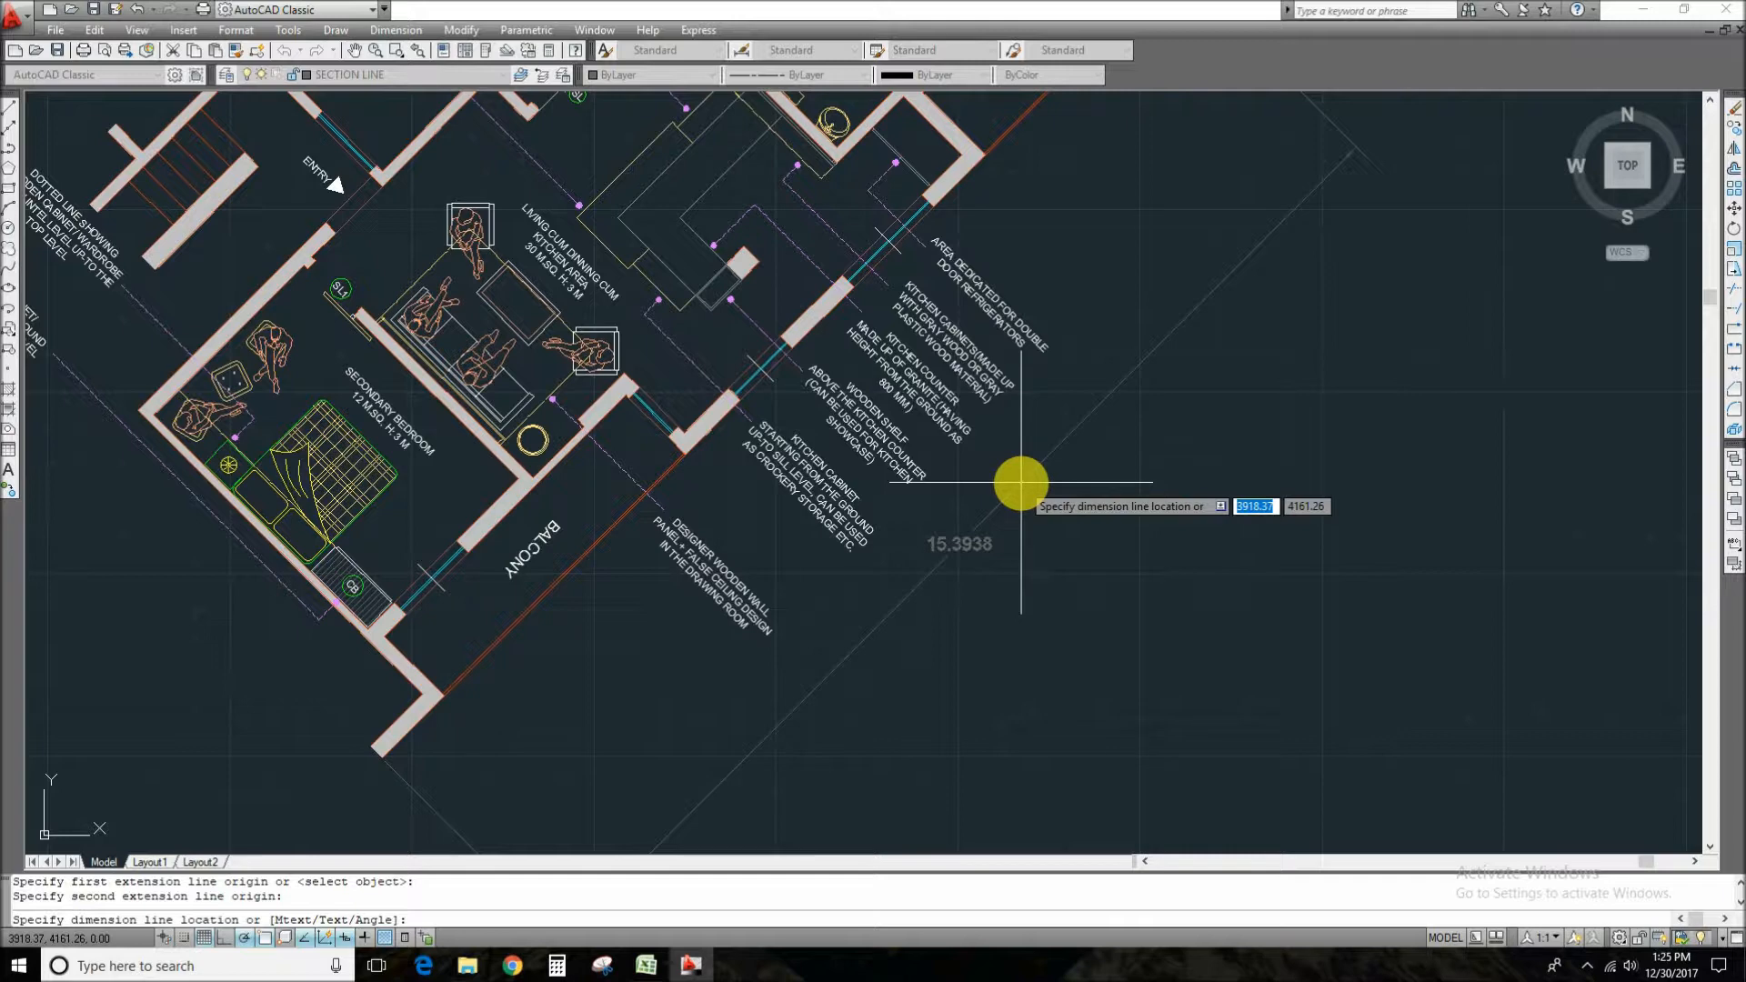
key("Escape")
scroll(1021, 482, "down", 4)
scroll(1023, 455, "up", 3)
left_click(1082, 414)
left_click(1163, 401)
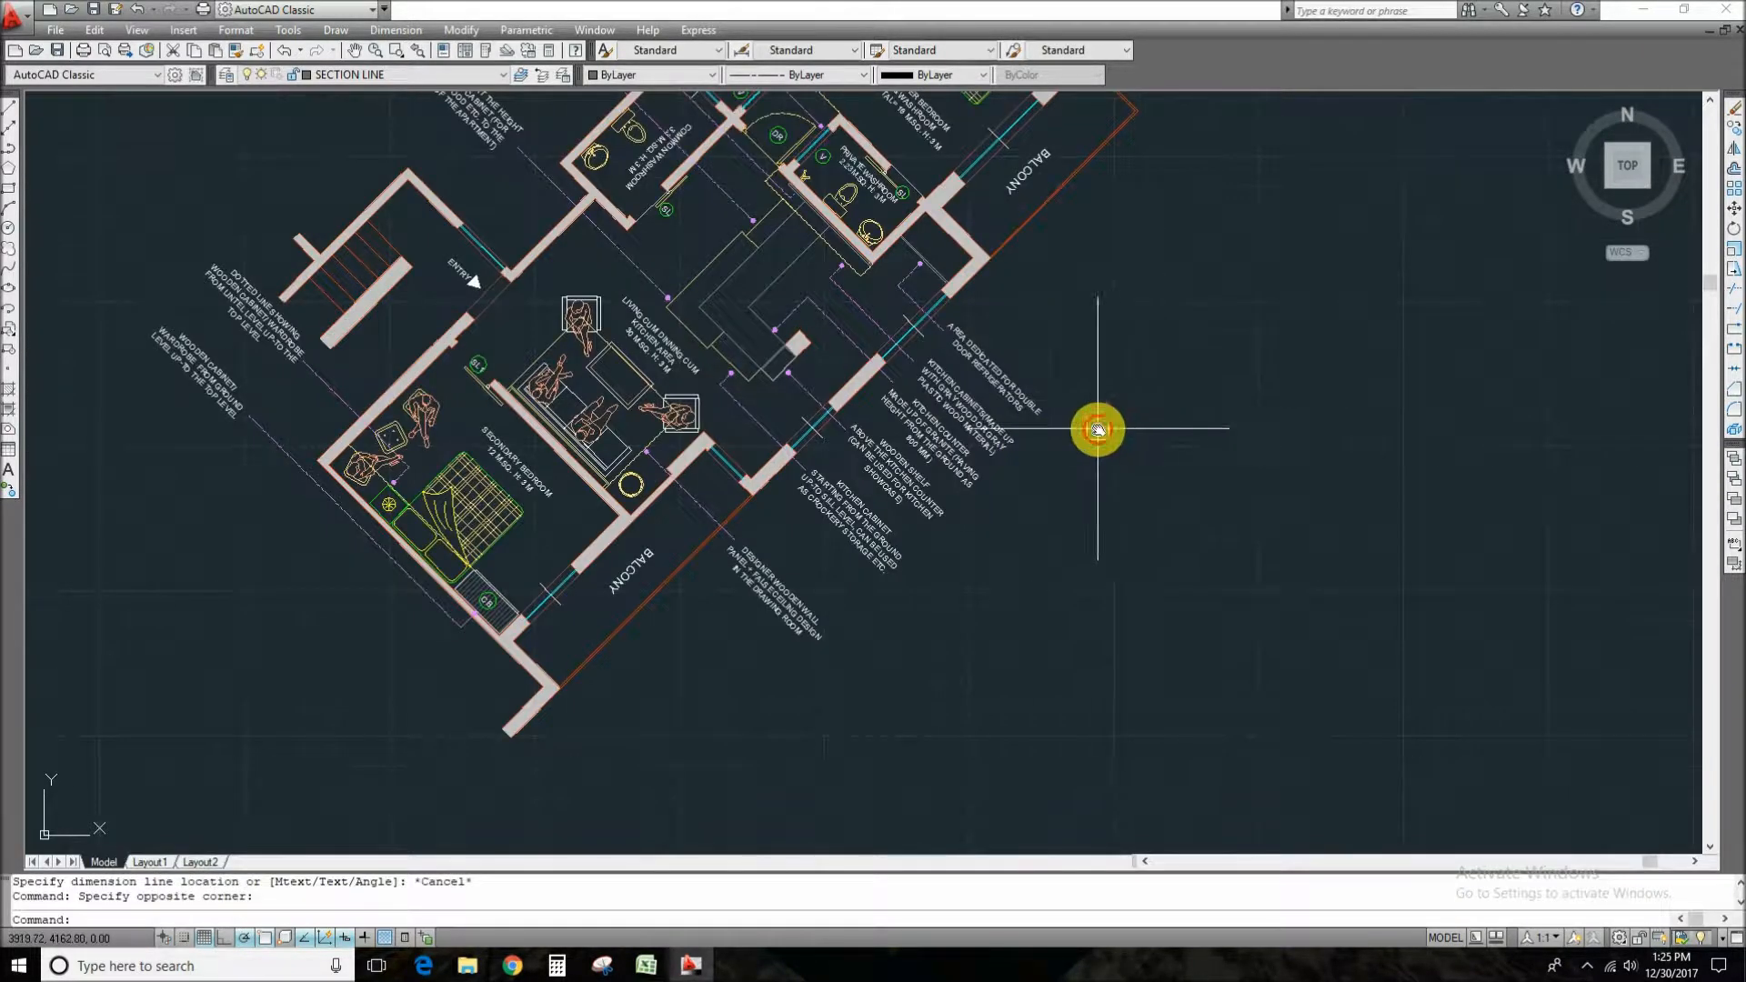
middle_click_drag(1098, 428, 1097, 458)
middle_click_drag(1100, 371, 1110, 433)
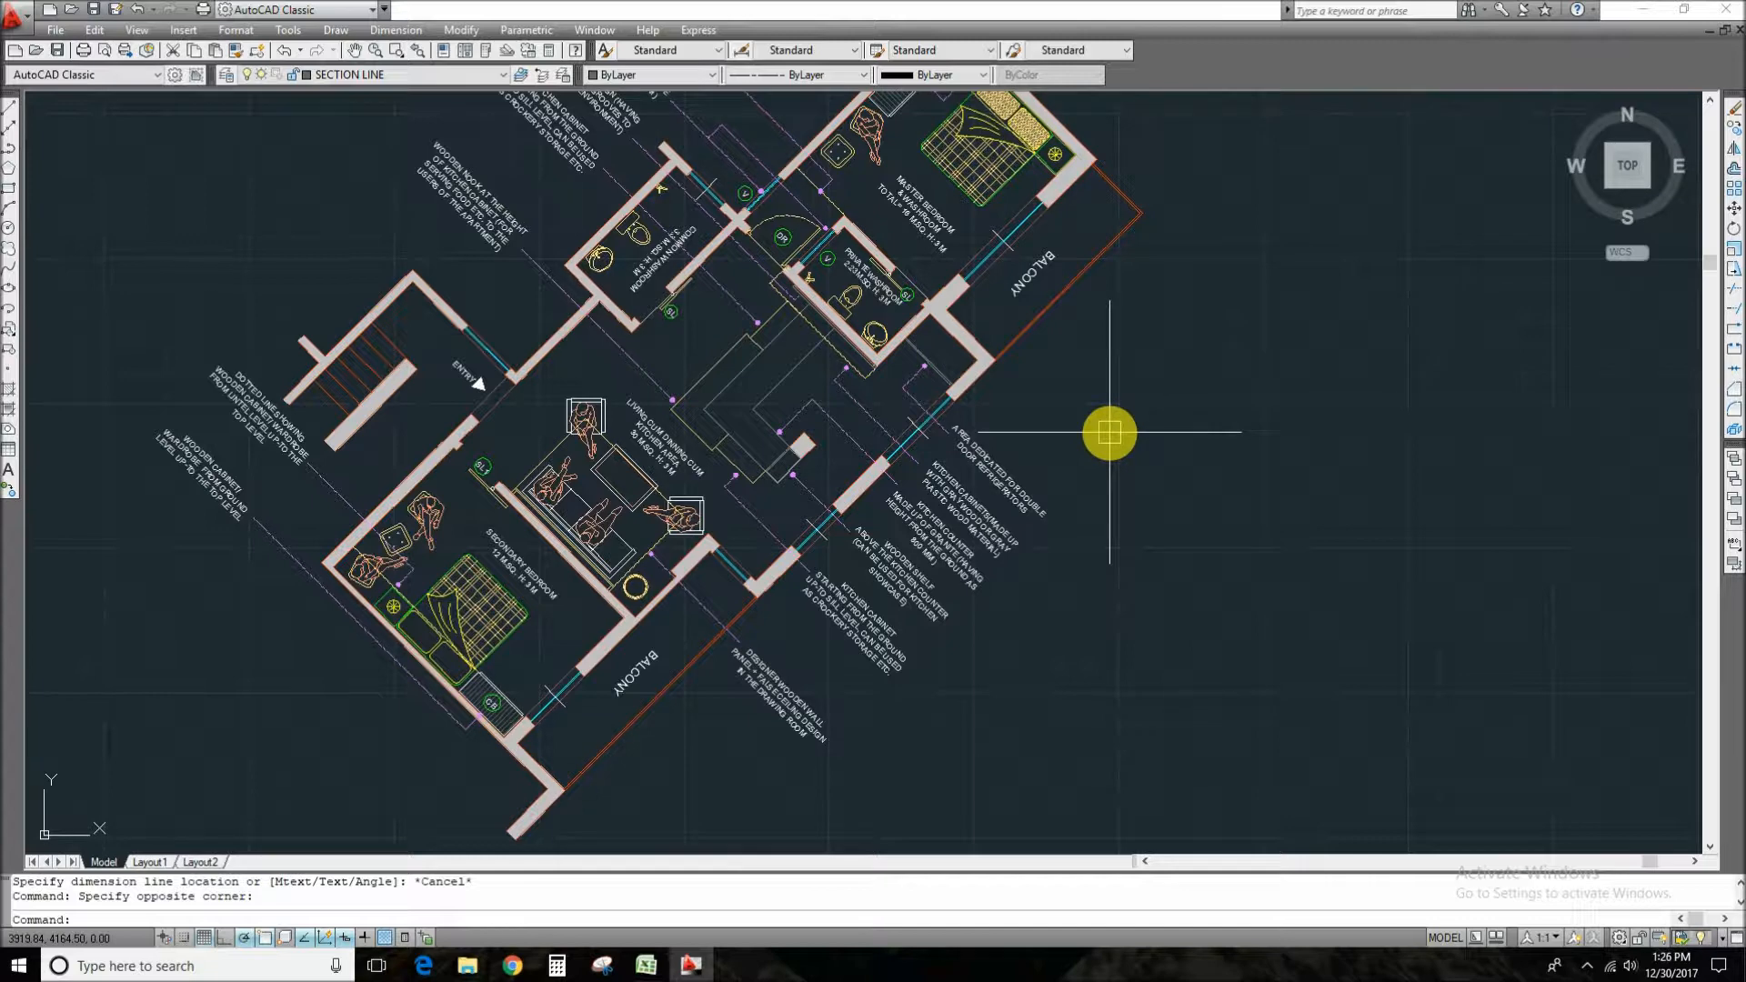
Place an aligned dimension outside the balconies, from the master bedroom's balcony-side corner to the inner wall corner at the secondary bedroom balcony.
type("dal")
key("space")
middle_click_drag(986, 507, 1034, 387)
scroll(760, 615, "up", 2)
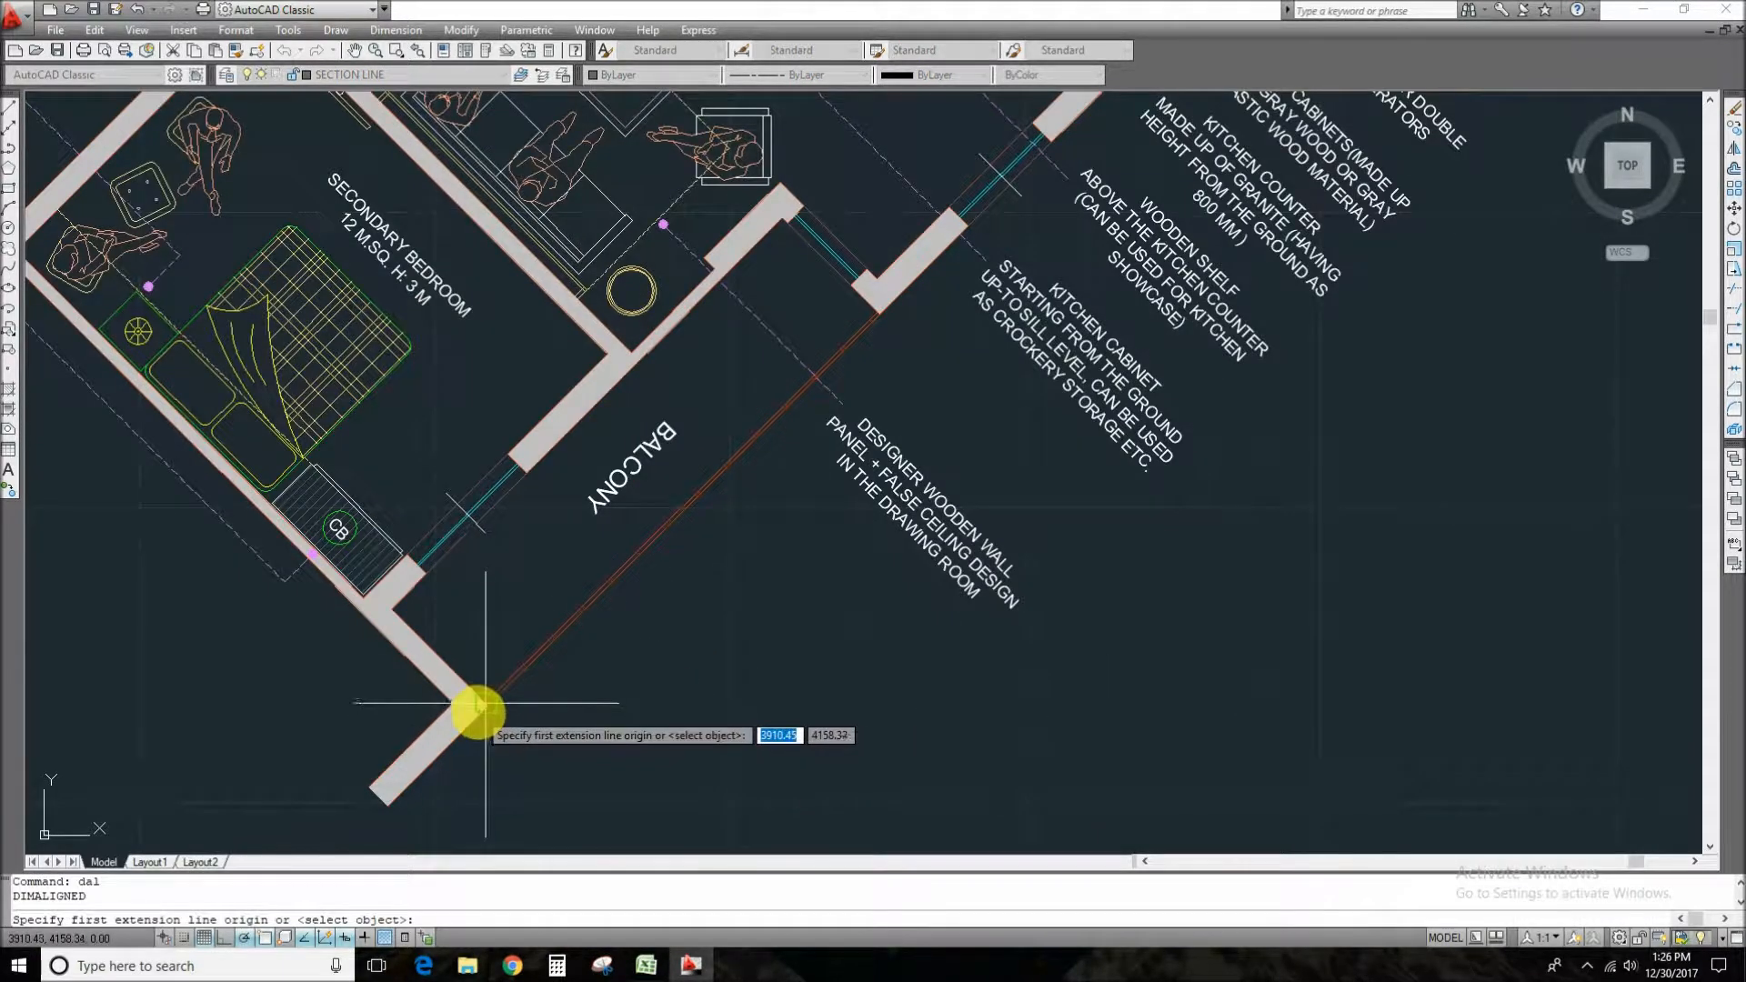
scroll(491, 710, "down", 5)
scroll(719, 353, "up", 6)
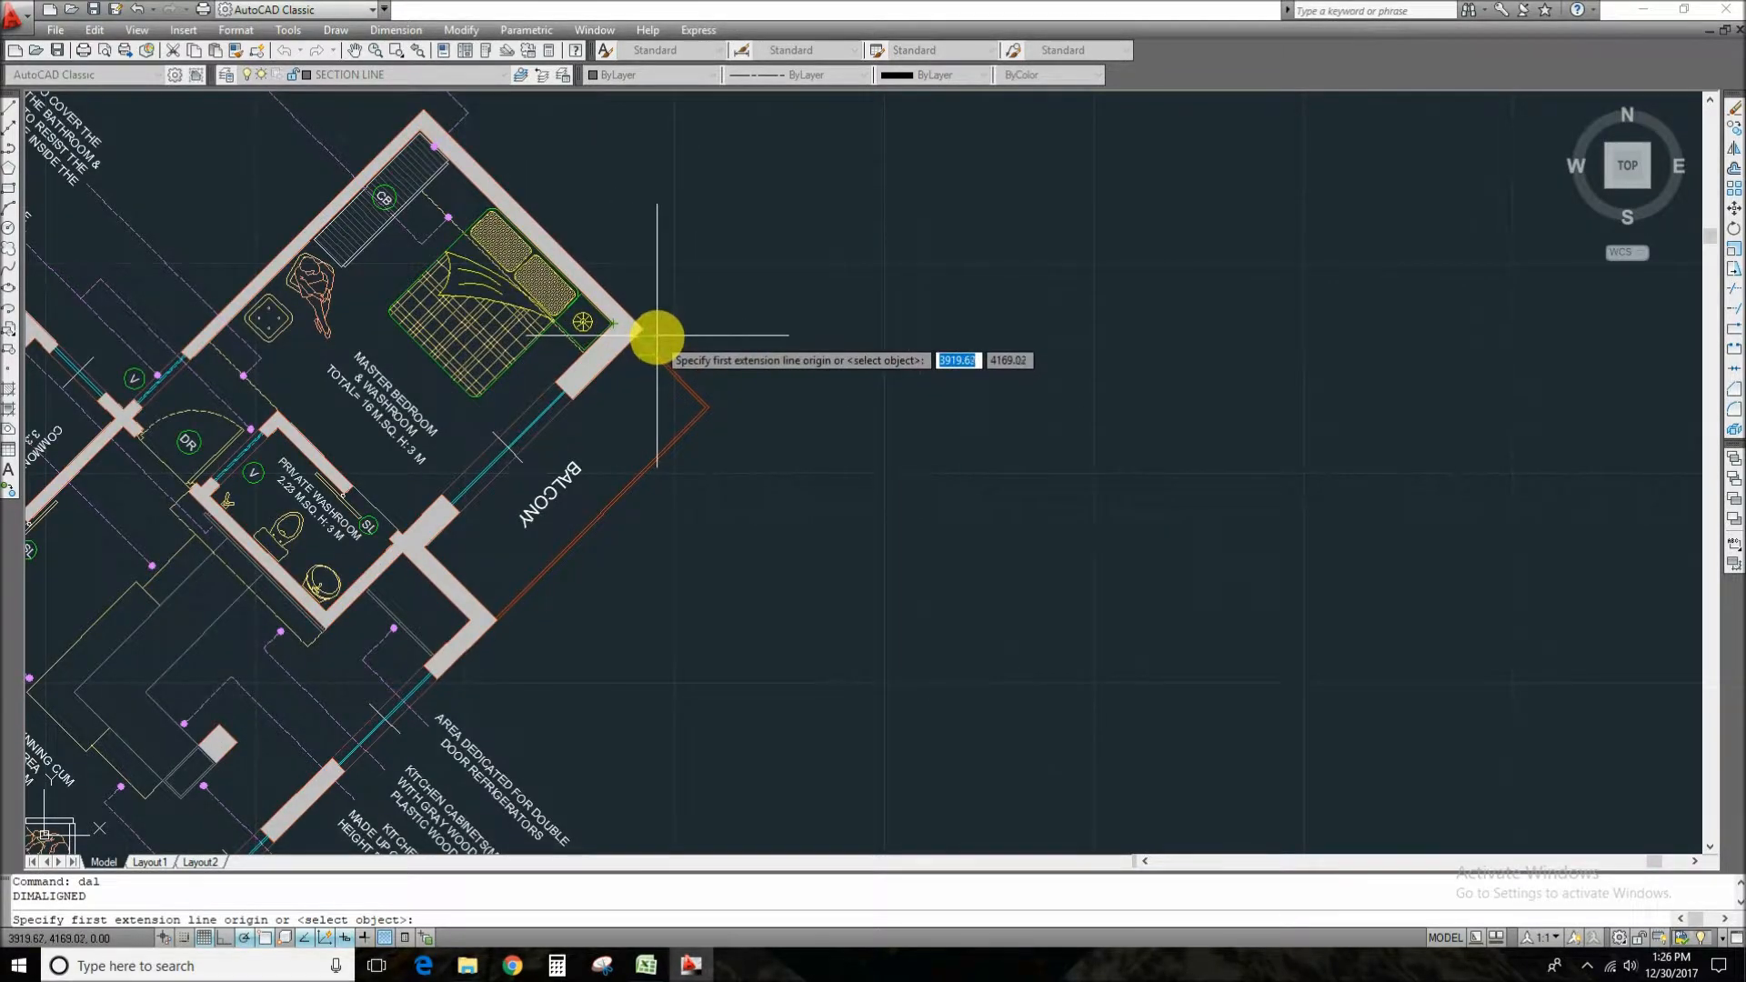
scroll(1001, 428, "down", 5)
scroll(820, 551, "up", 5)
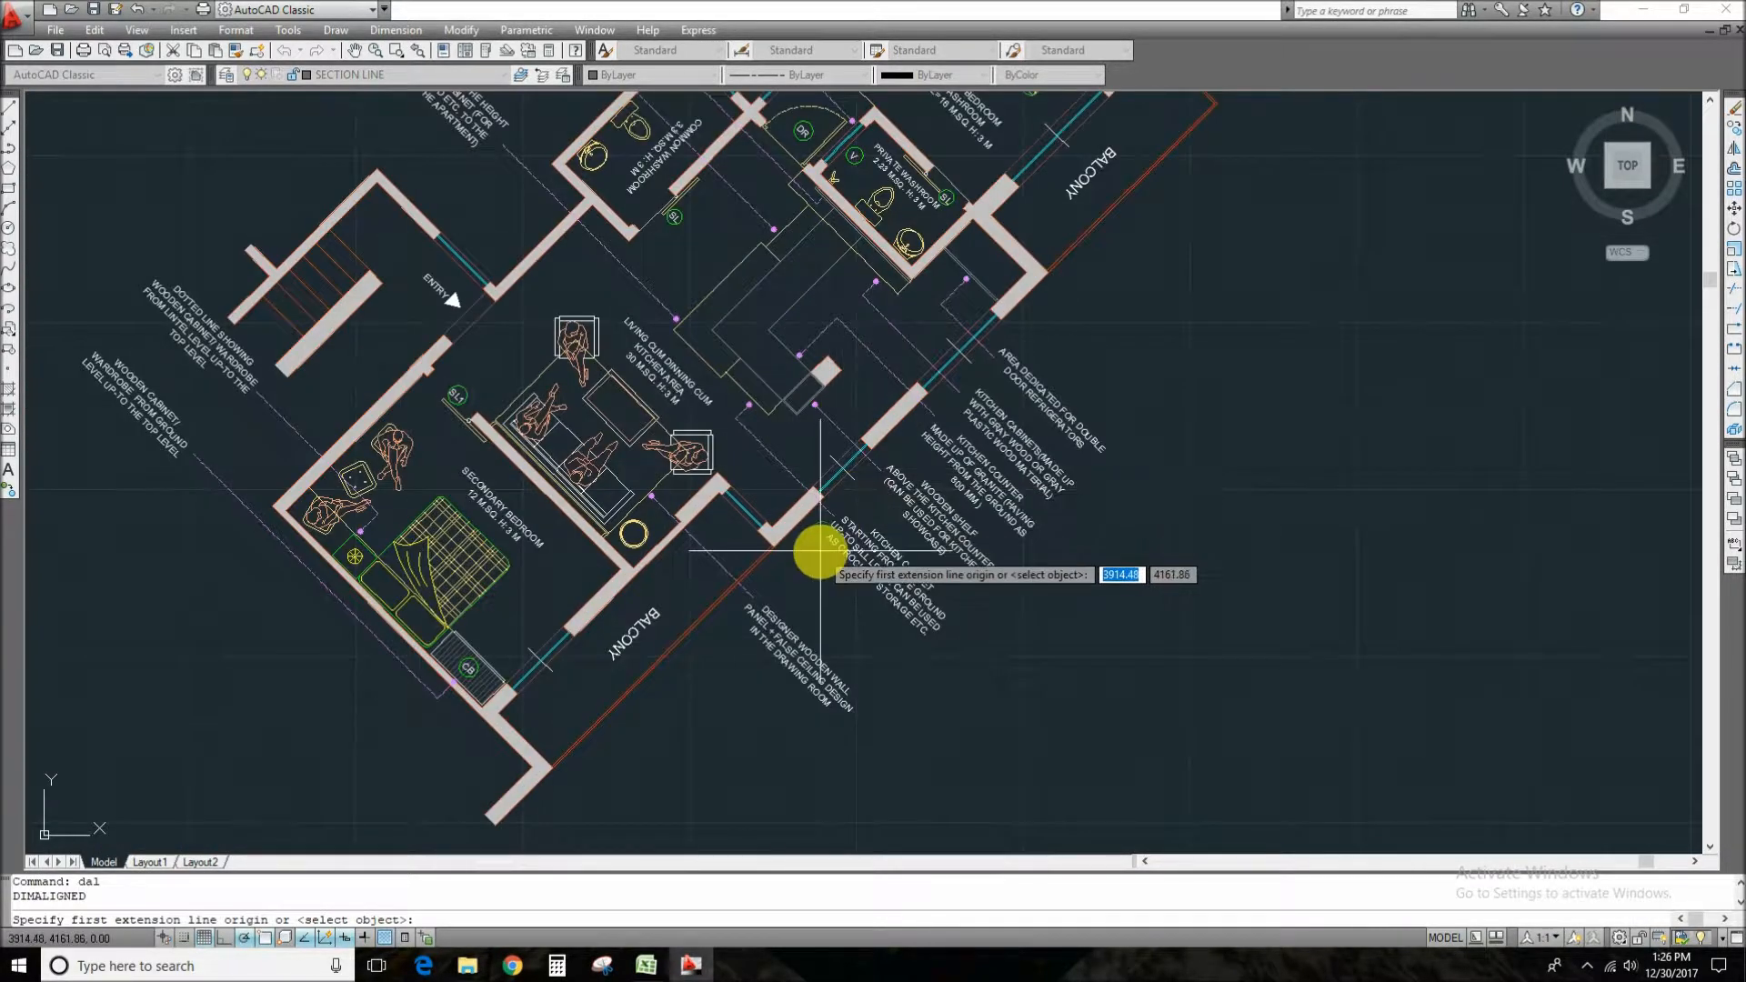
scroll(820, 551, "down", 3)
scroll(1073, 234, "up", 6)
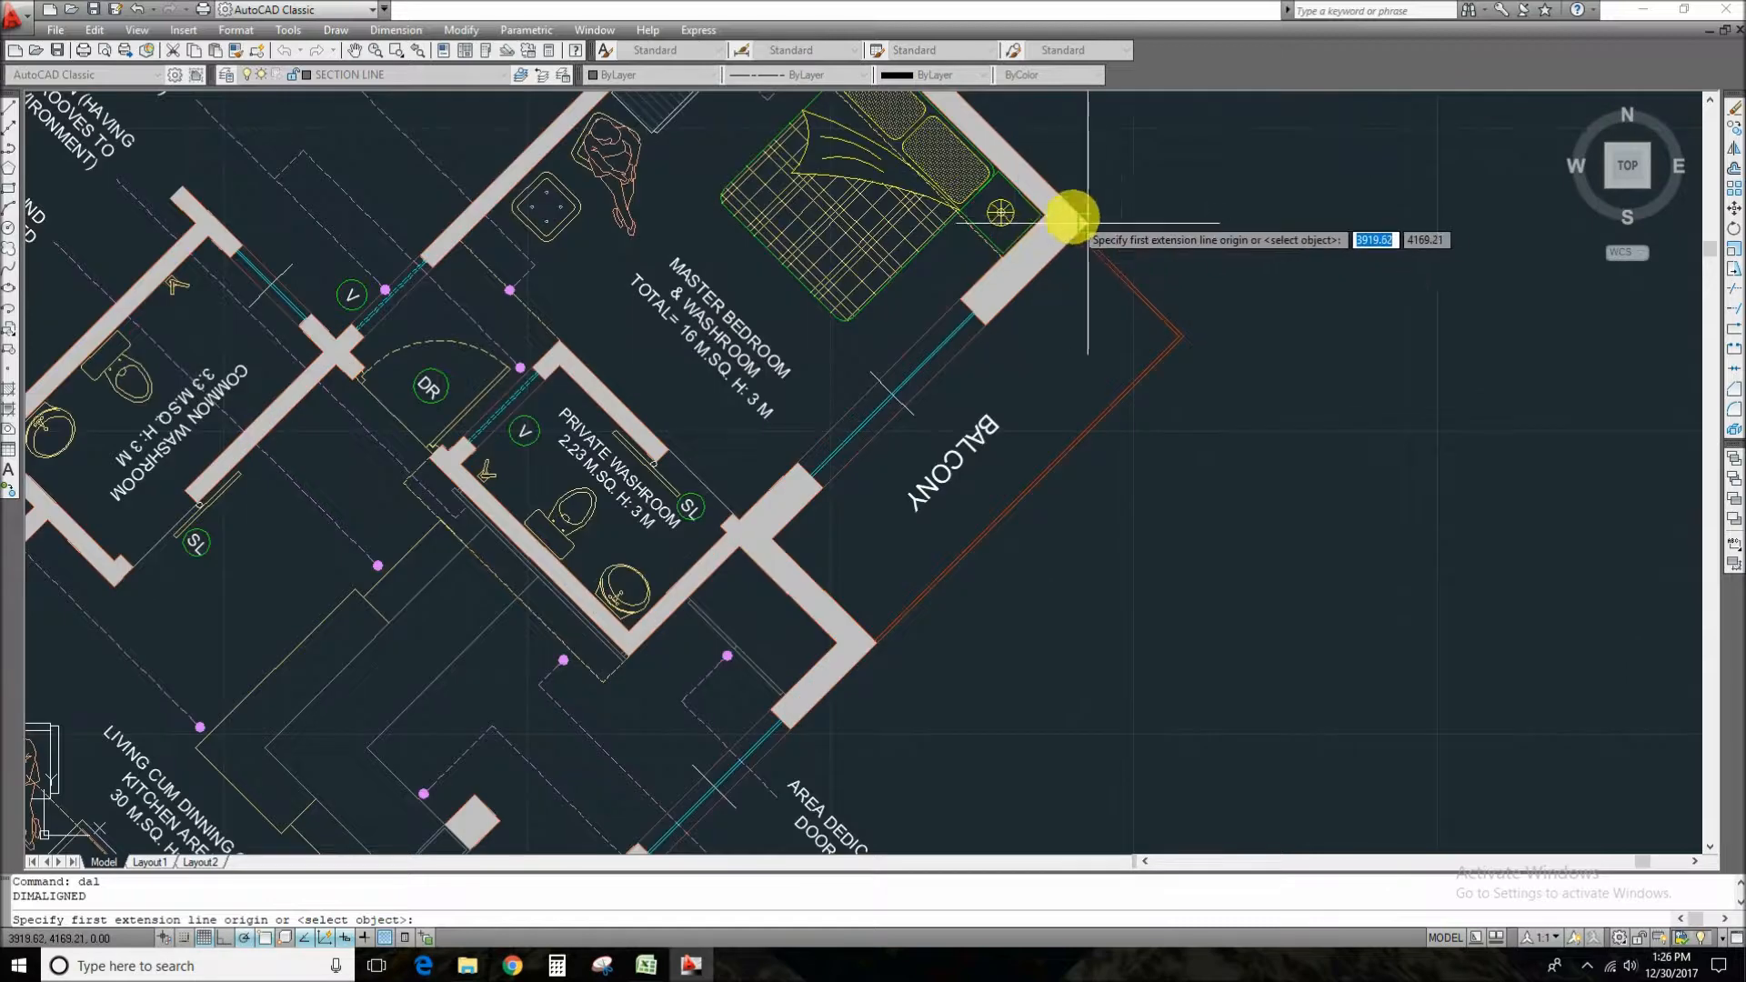
left_click(1089, 218)
scroll(1044, 273, "down", 5)
scroll(904, 437, "up", 3)
scroll(740, 506, "up", 5)
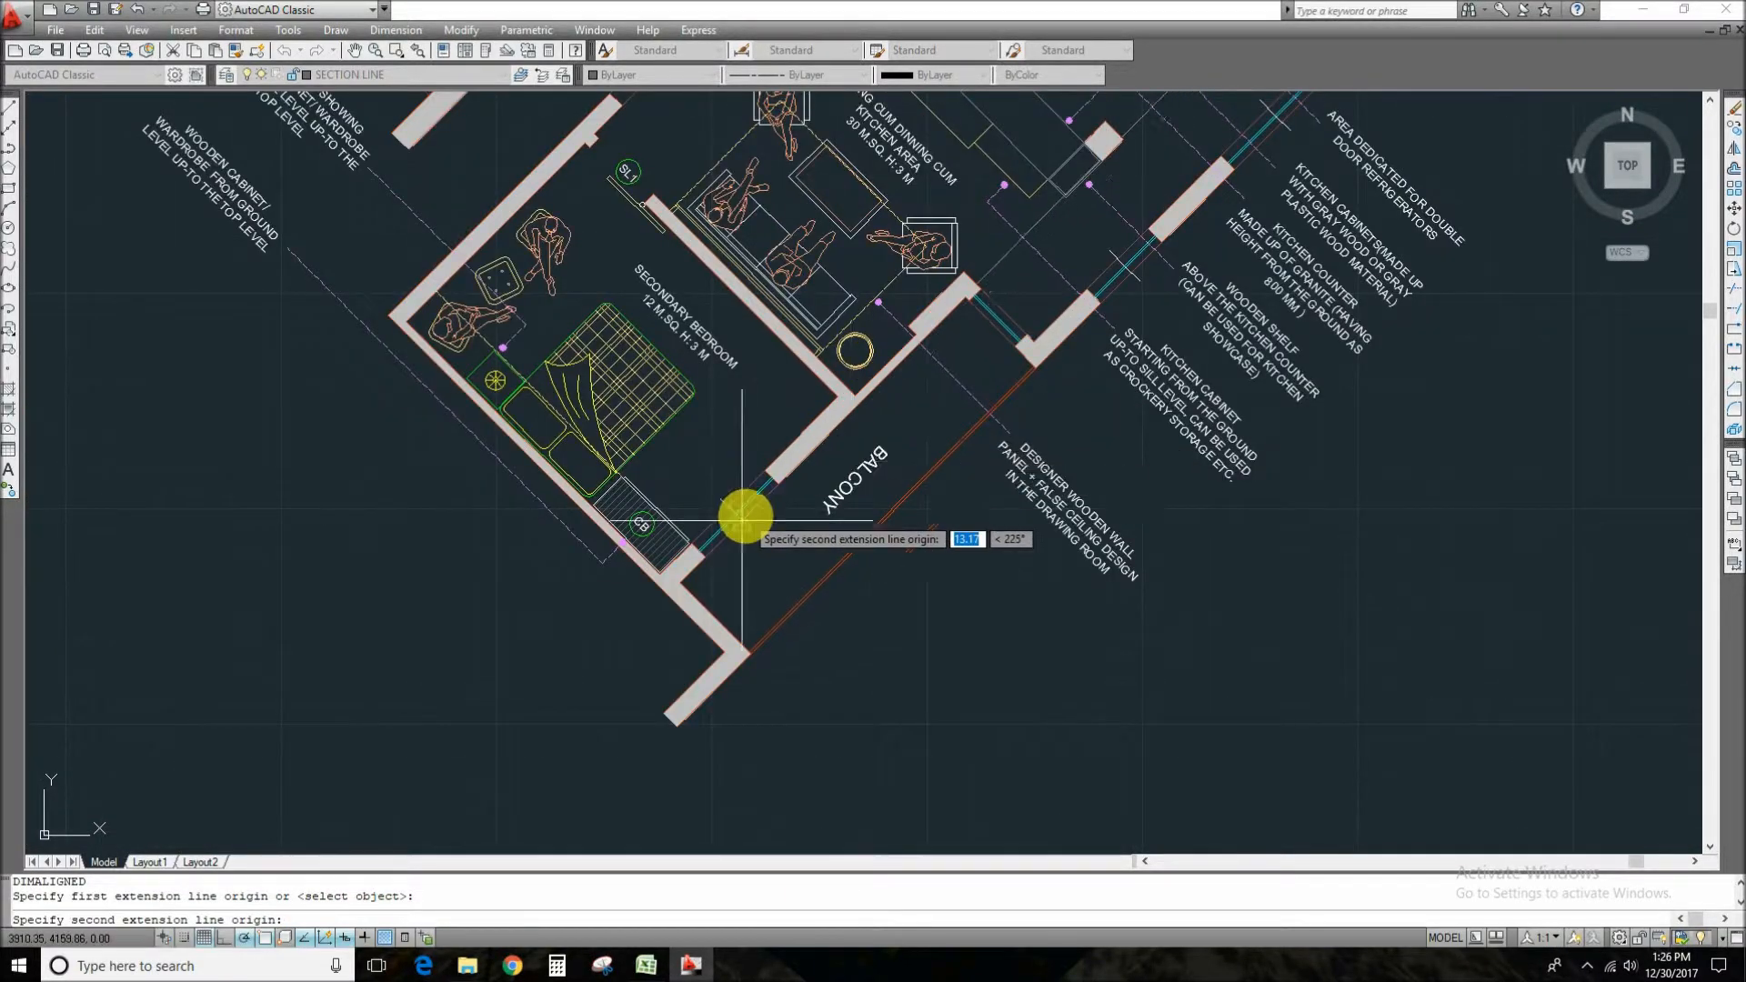
left_click(636, 624)
scroll(694, 643, "down", 4)
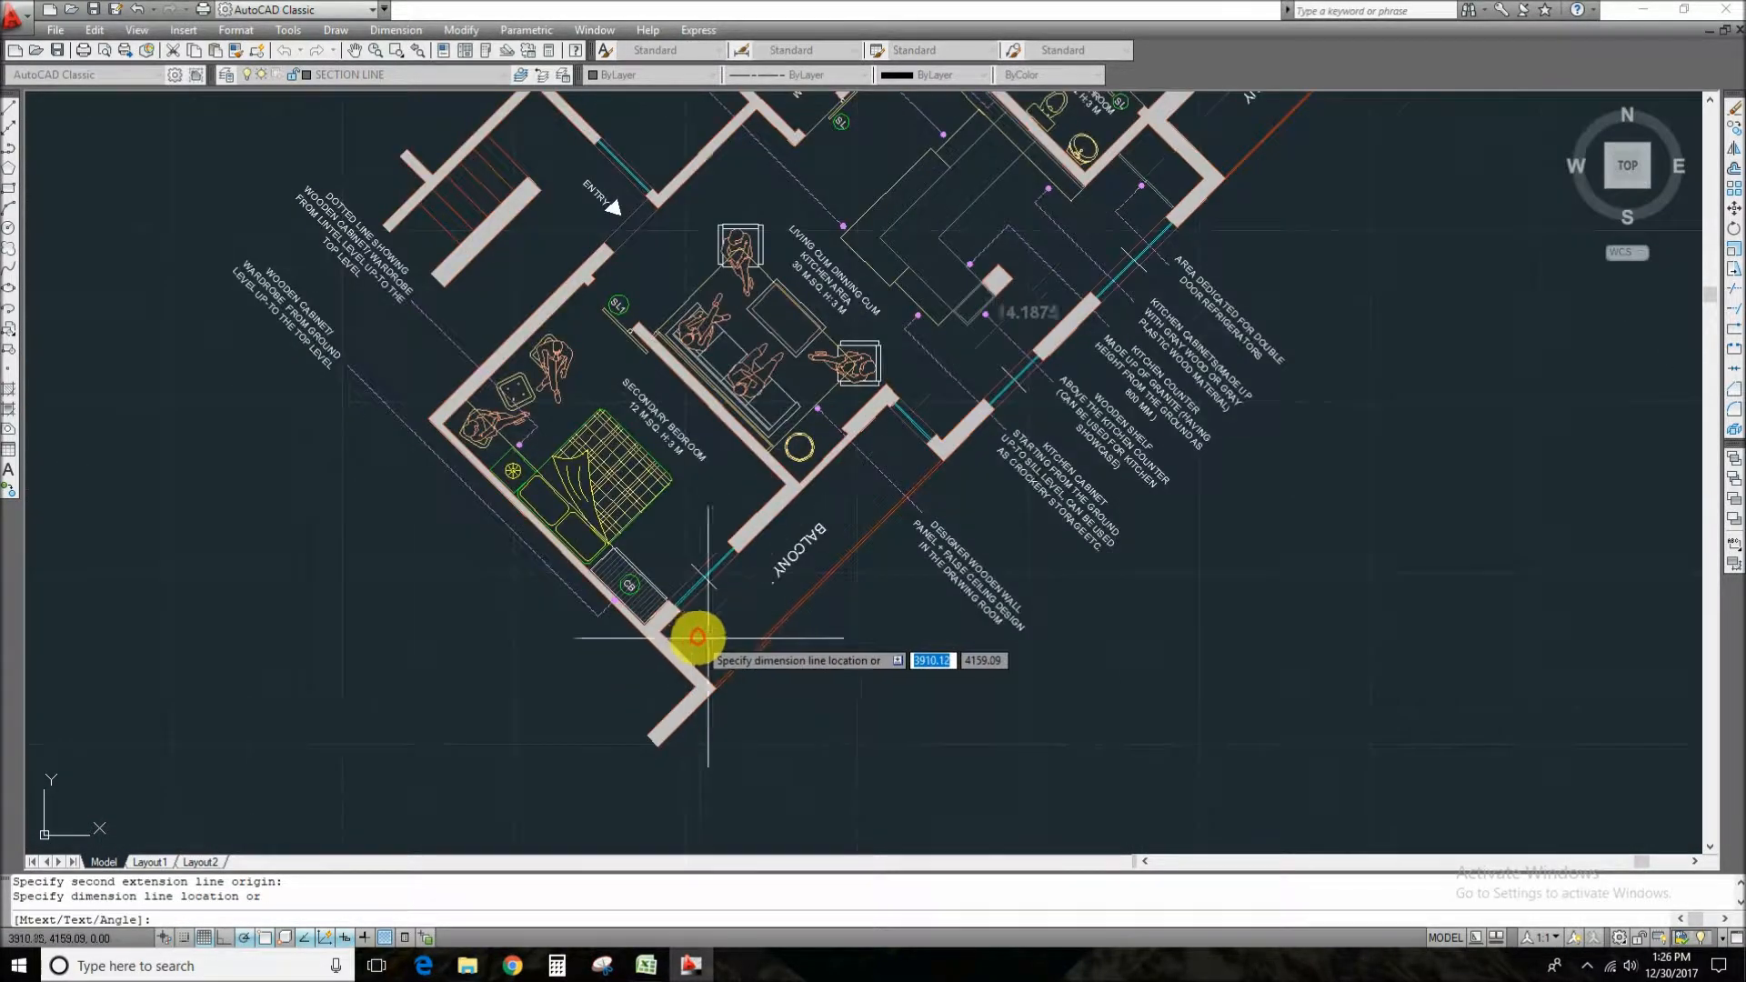
scroll(1021, 663, "down", 1)
scroll(998, 655, "down", 2)
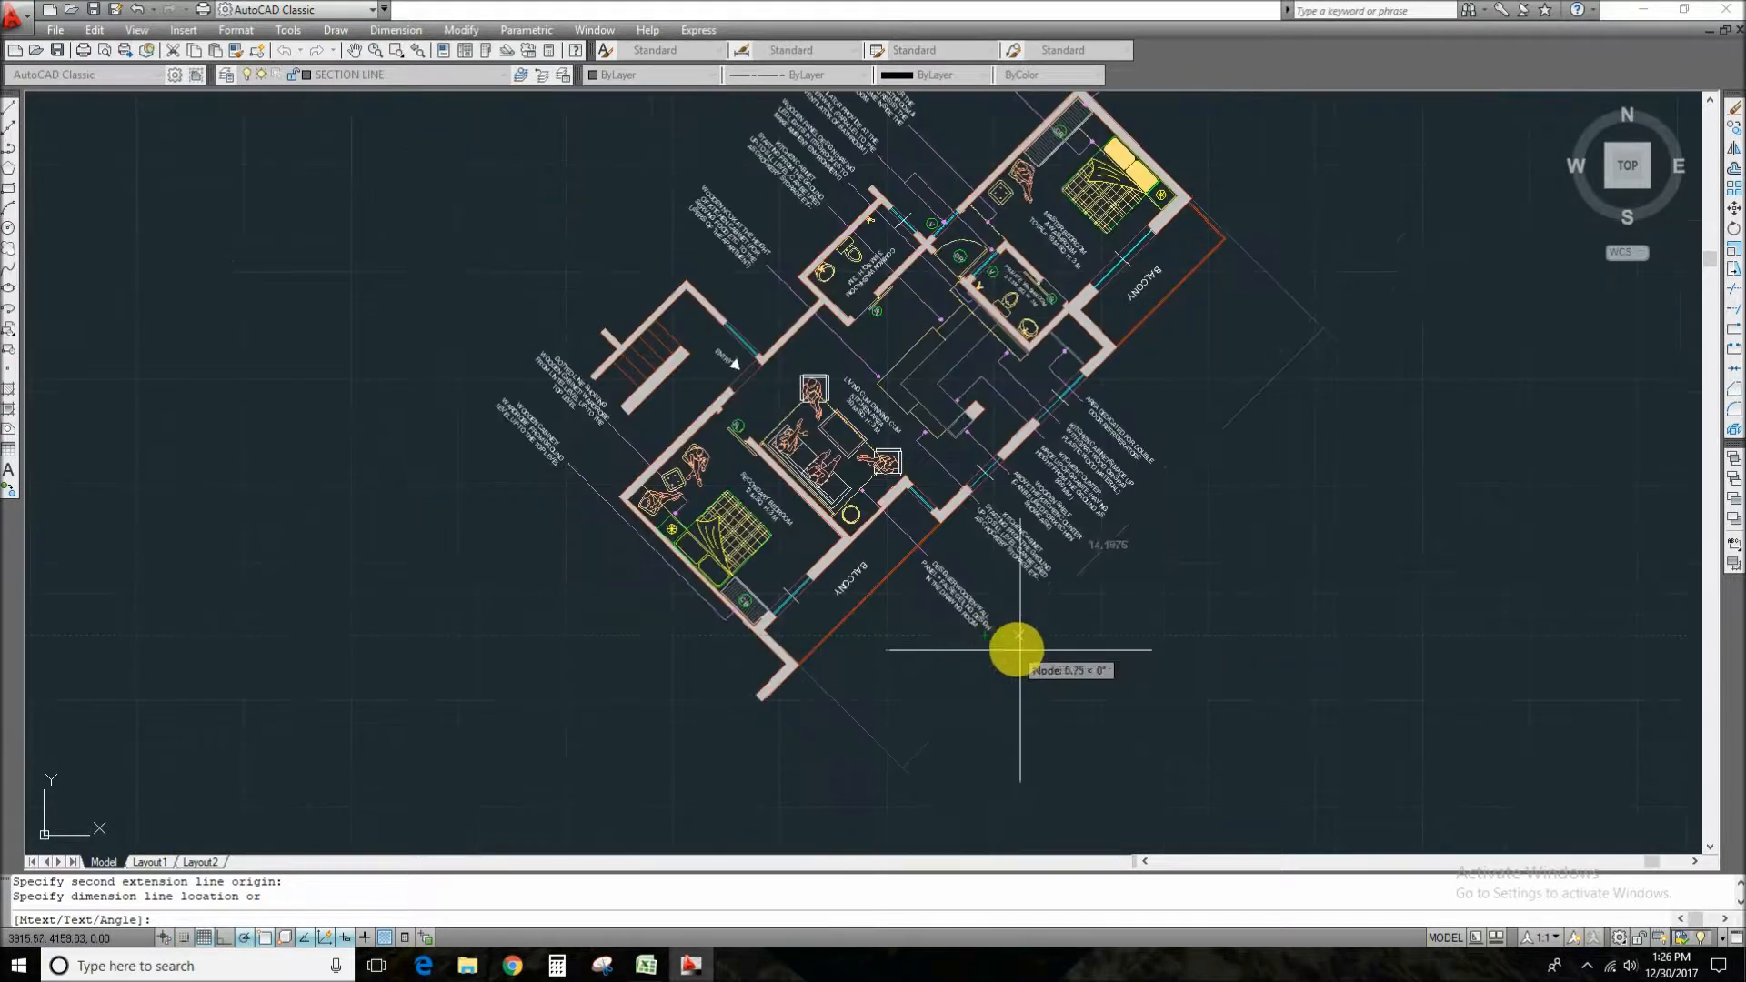
left_click(966, 666)
Inspect where the aligned dimension's extension line originates at the inner wall corner of the secondary bedroom balcony.
scroll(966, 666, "up", 4)
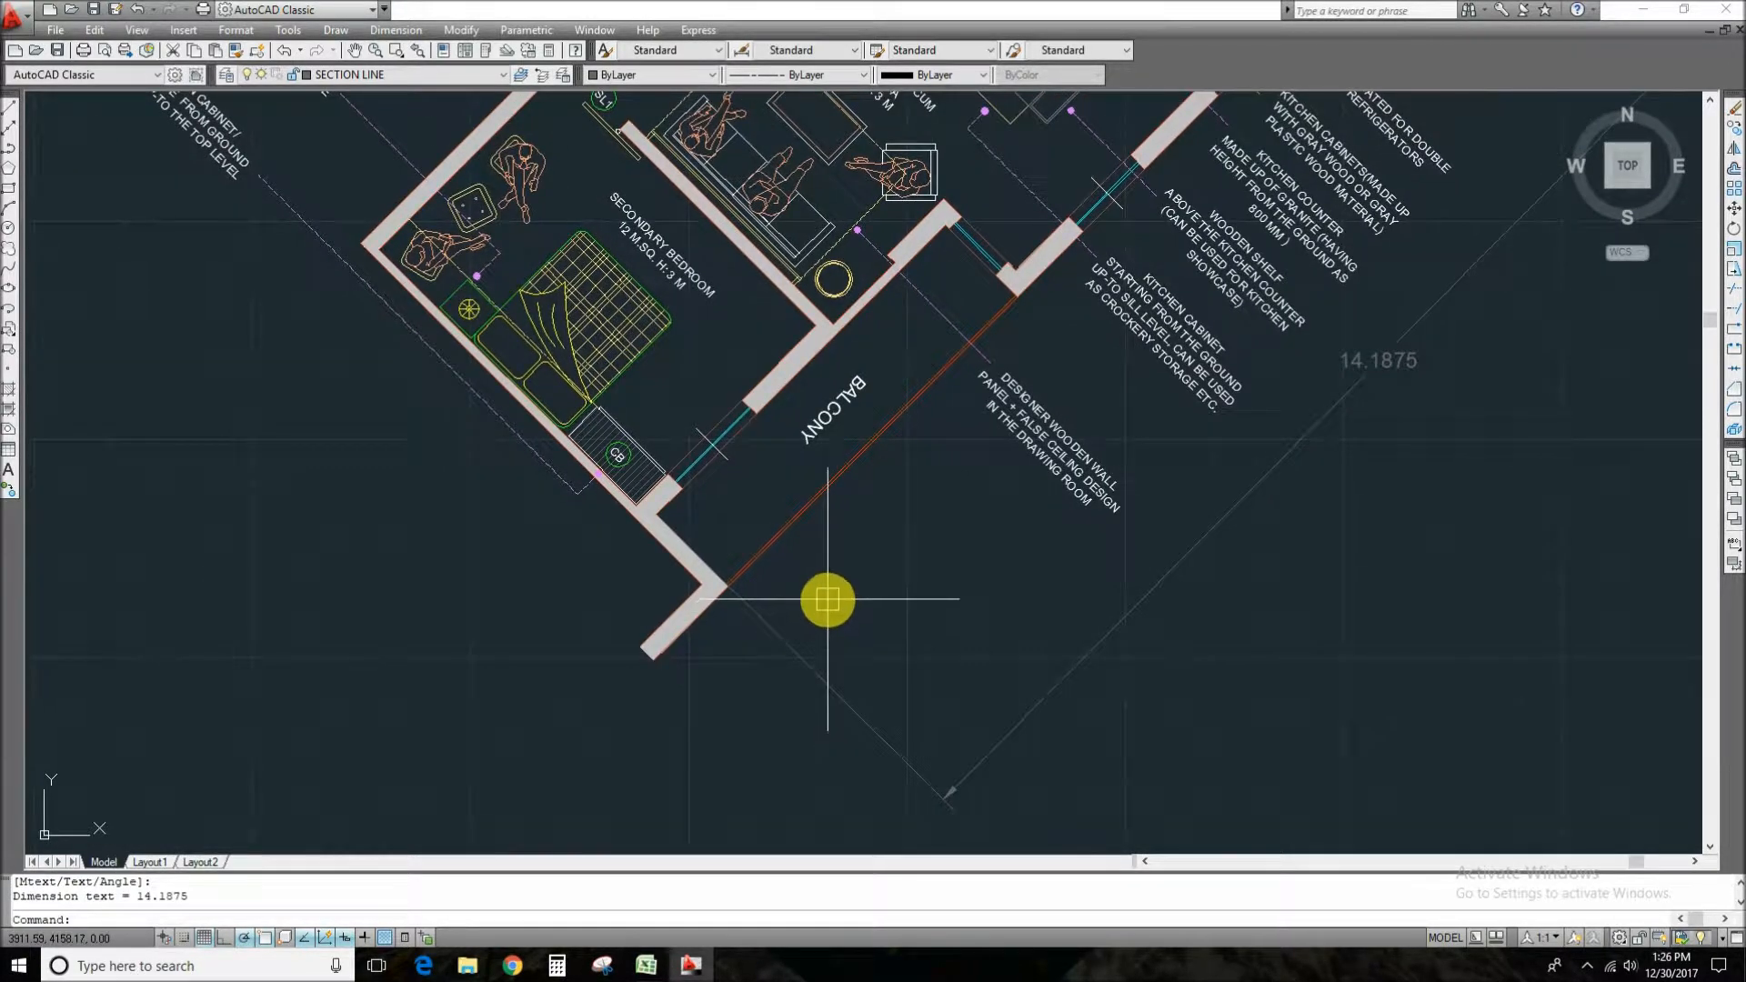
scroll(801, 595, "up", 2)
scroll(643, 433, "up", 3)
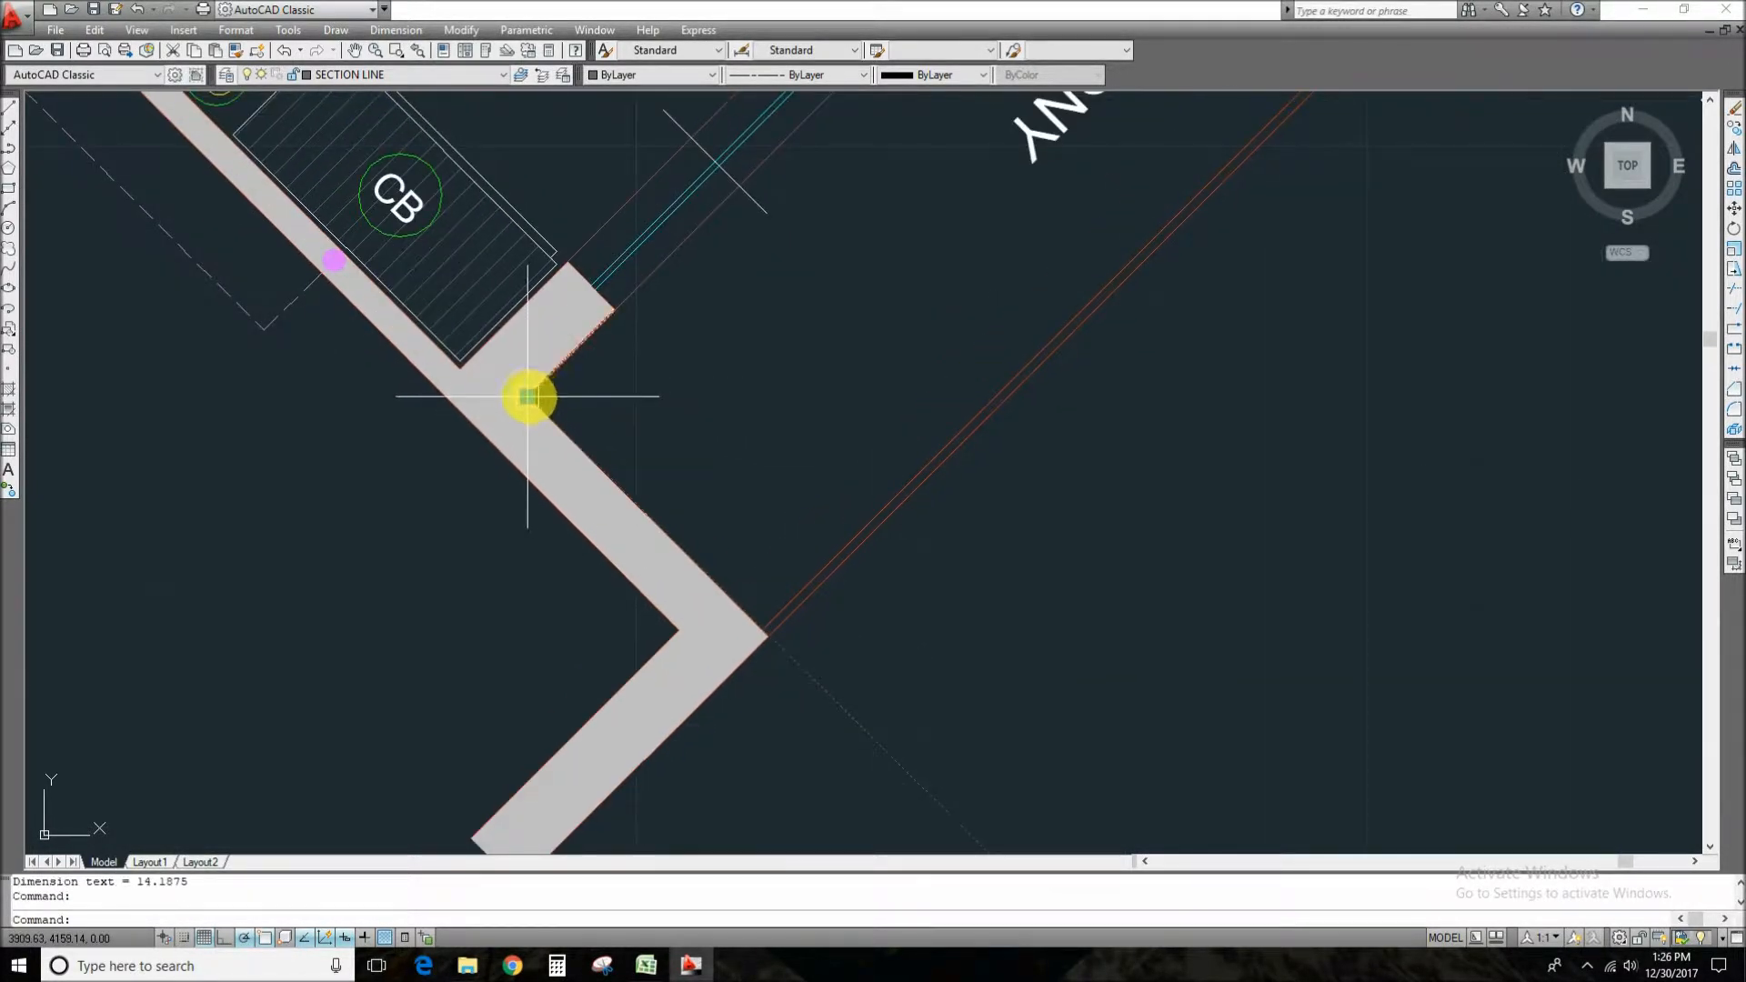
scroll(537, 407, "down", 3)
scroll(554, 416, "up", 4)
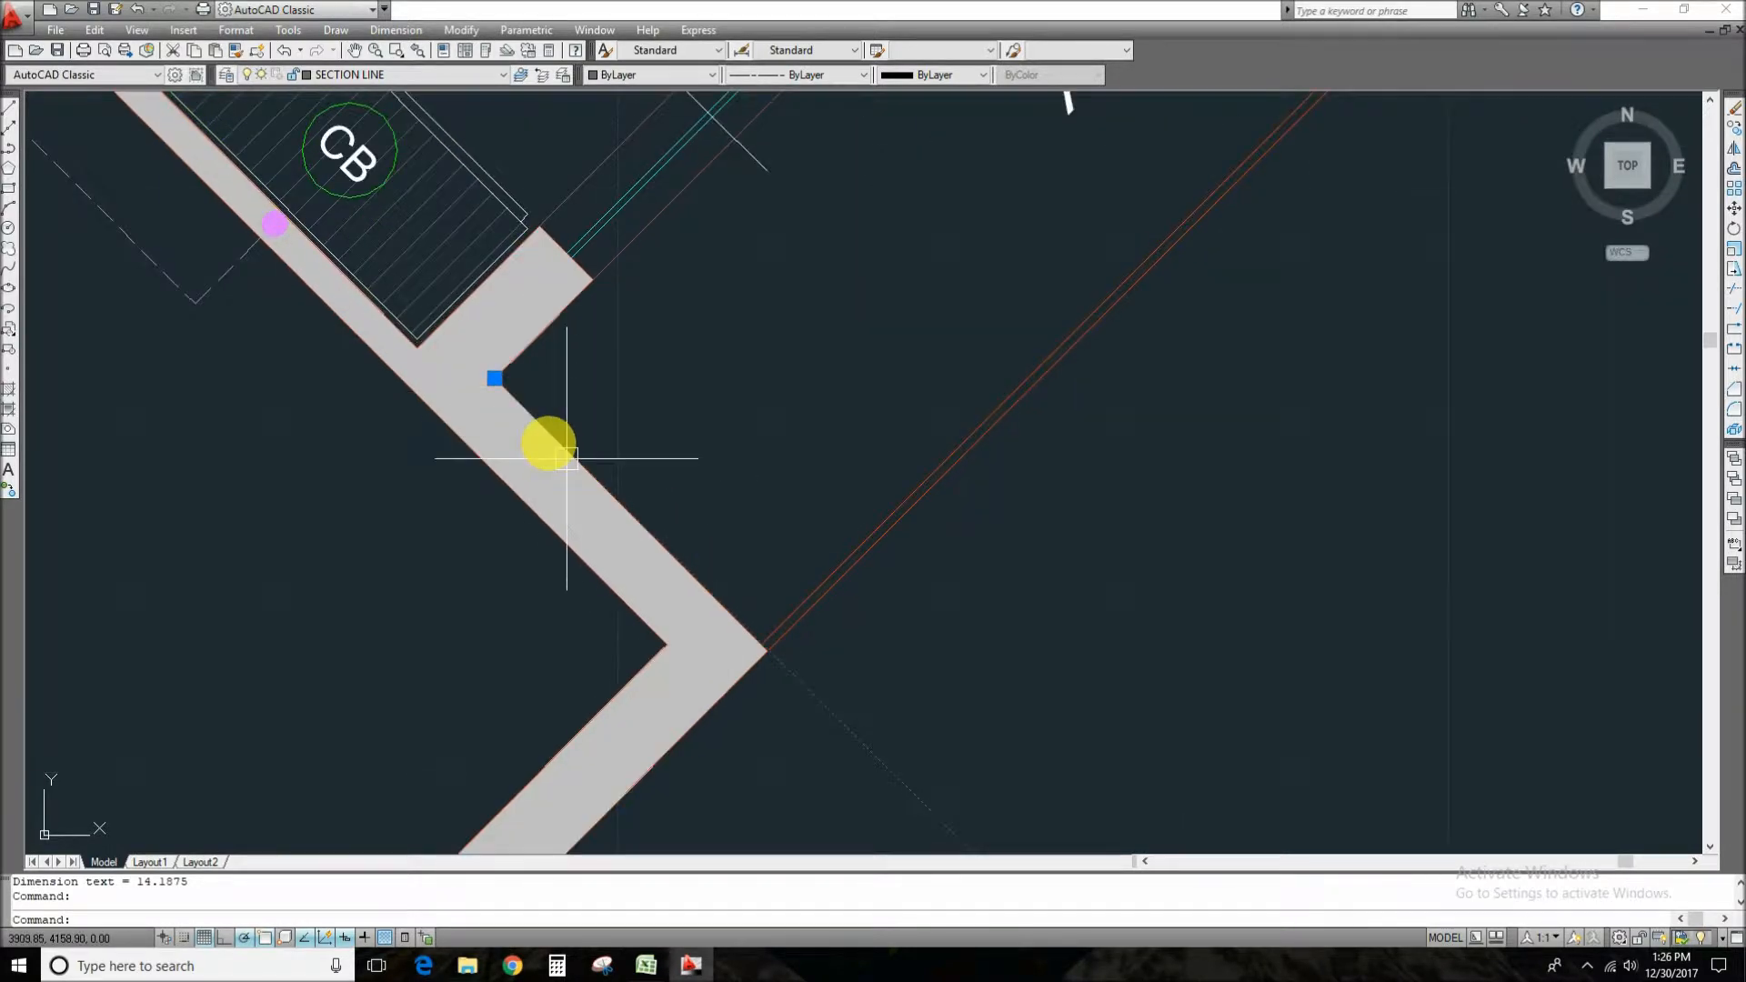
scroll(624, 442, "down", 5)
middle_click_drag(871, 536, 859, 622)
scroll(859, 622, "down", 3)
middle_click_drag(1068, 453, 982, 557)
Erase the aligned dimension beside the rotated plan.
left_click(1256, 441)
left_click(1169, 334)
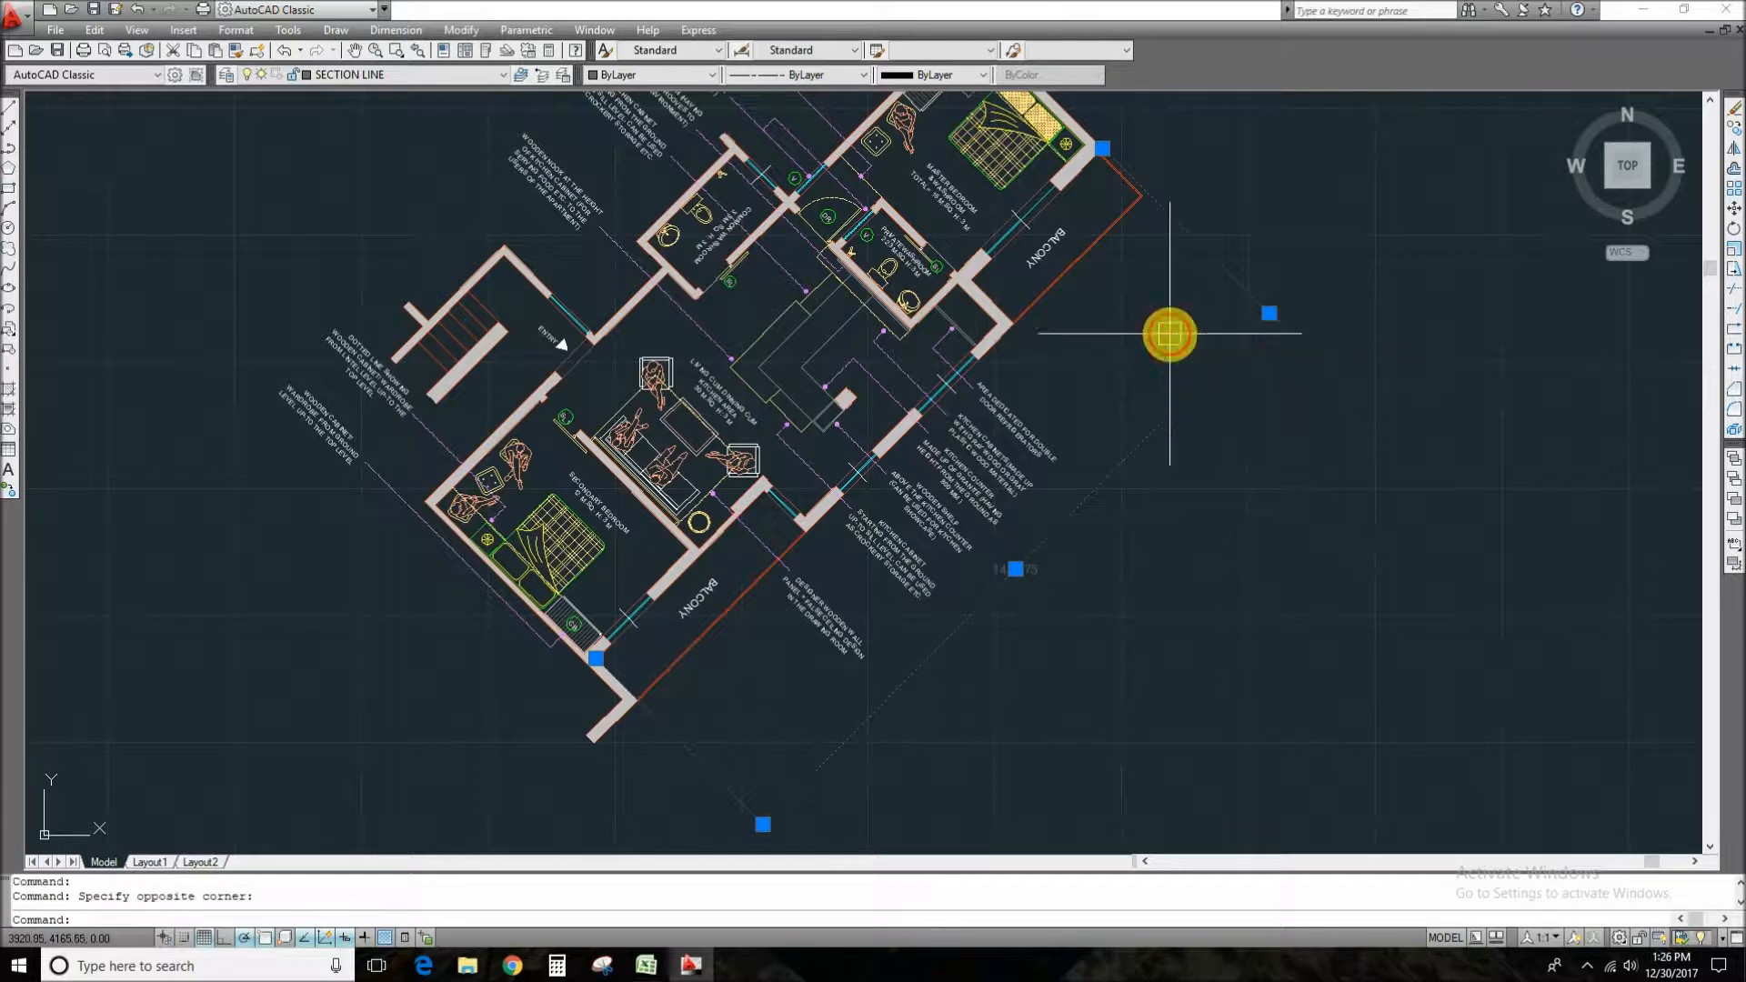
key("e")
key("space")
Start a rotated dimension with the dimension line angle set to 45 degrees.
middle_click_drag(1169, 525, 1157, 555)
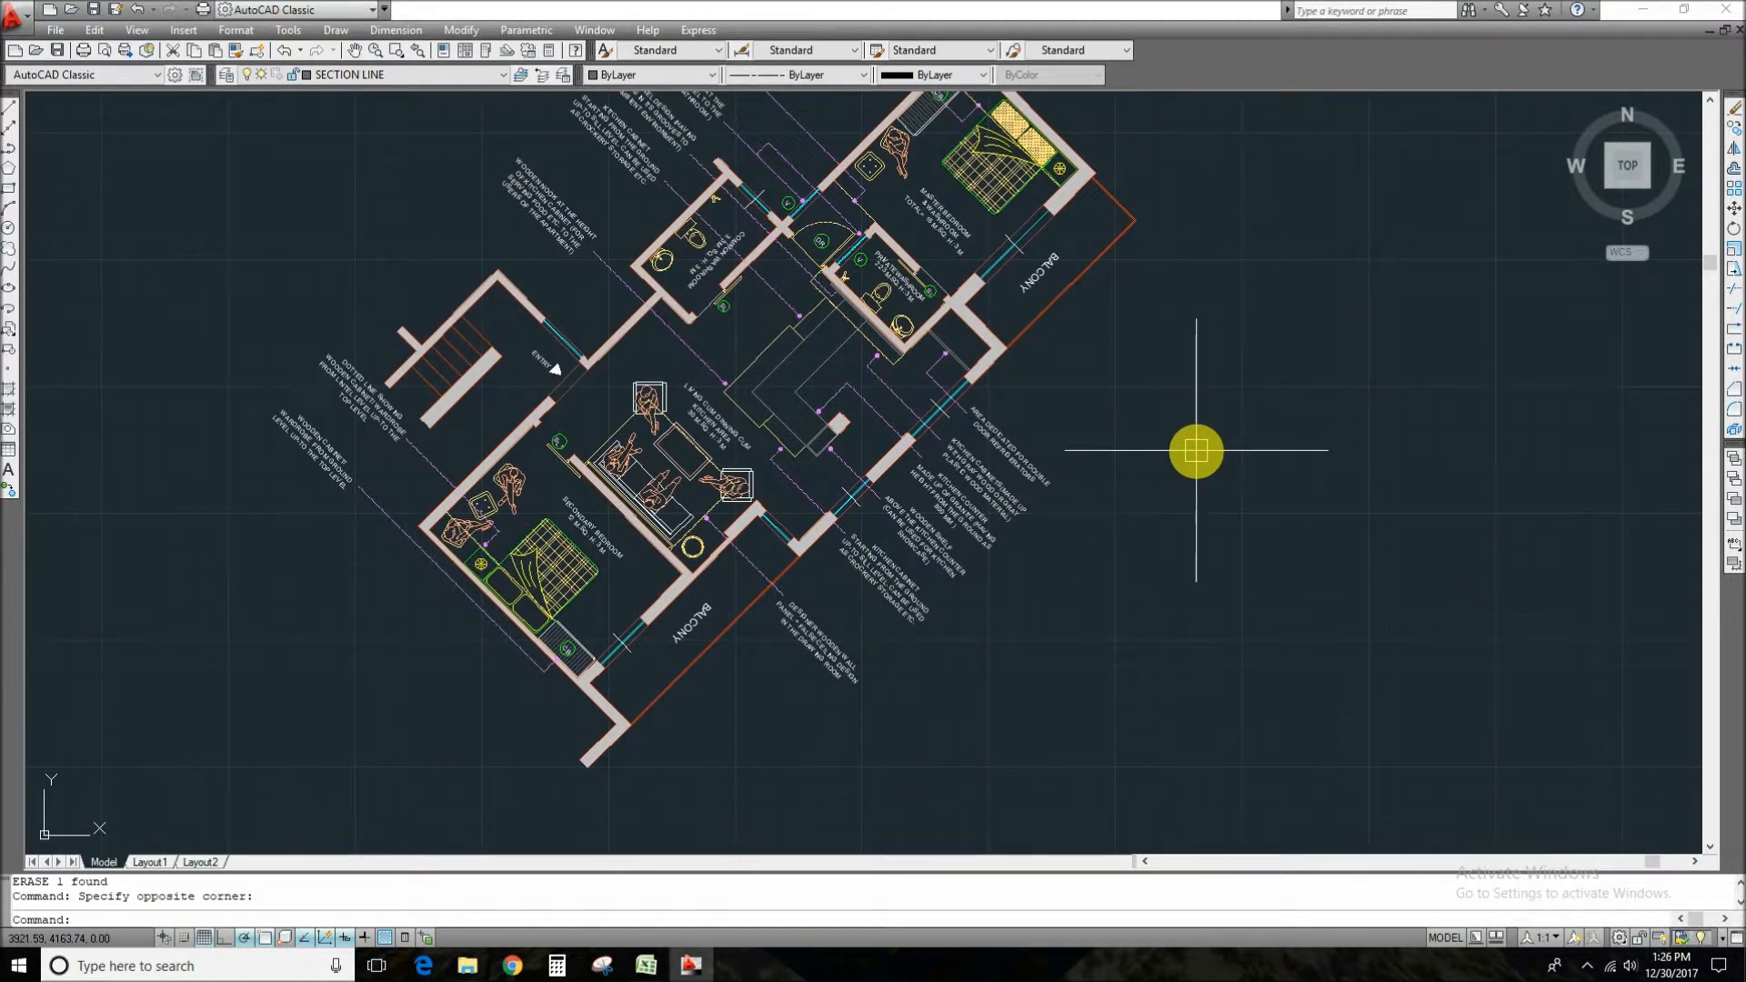
right_click(1144, 451)
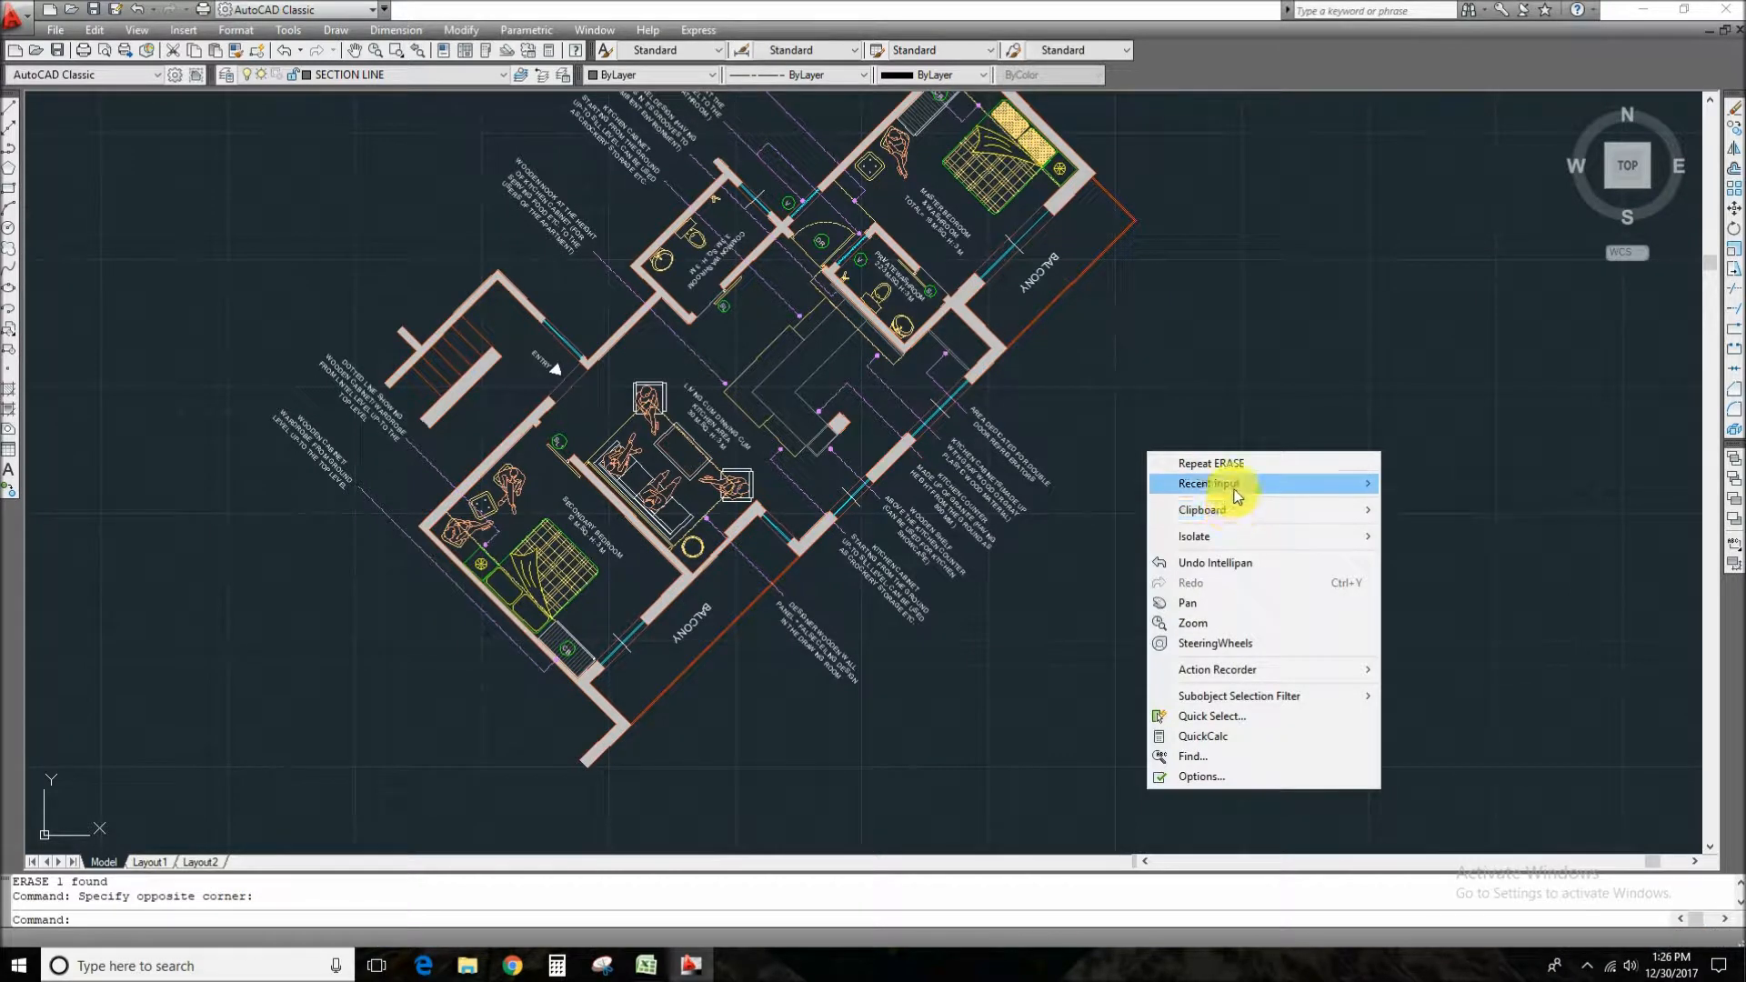
mouse_move(1307, 484)
left_click(1424, 525)
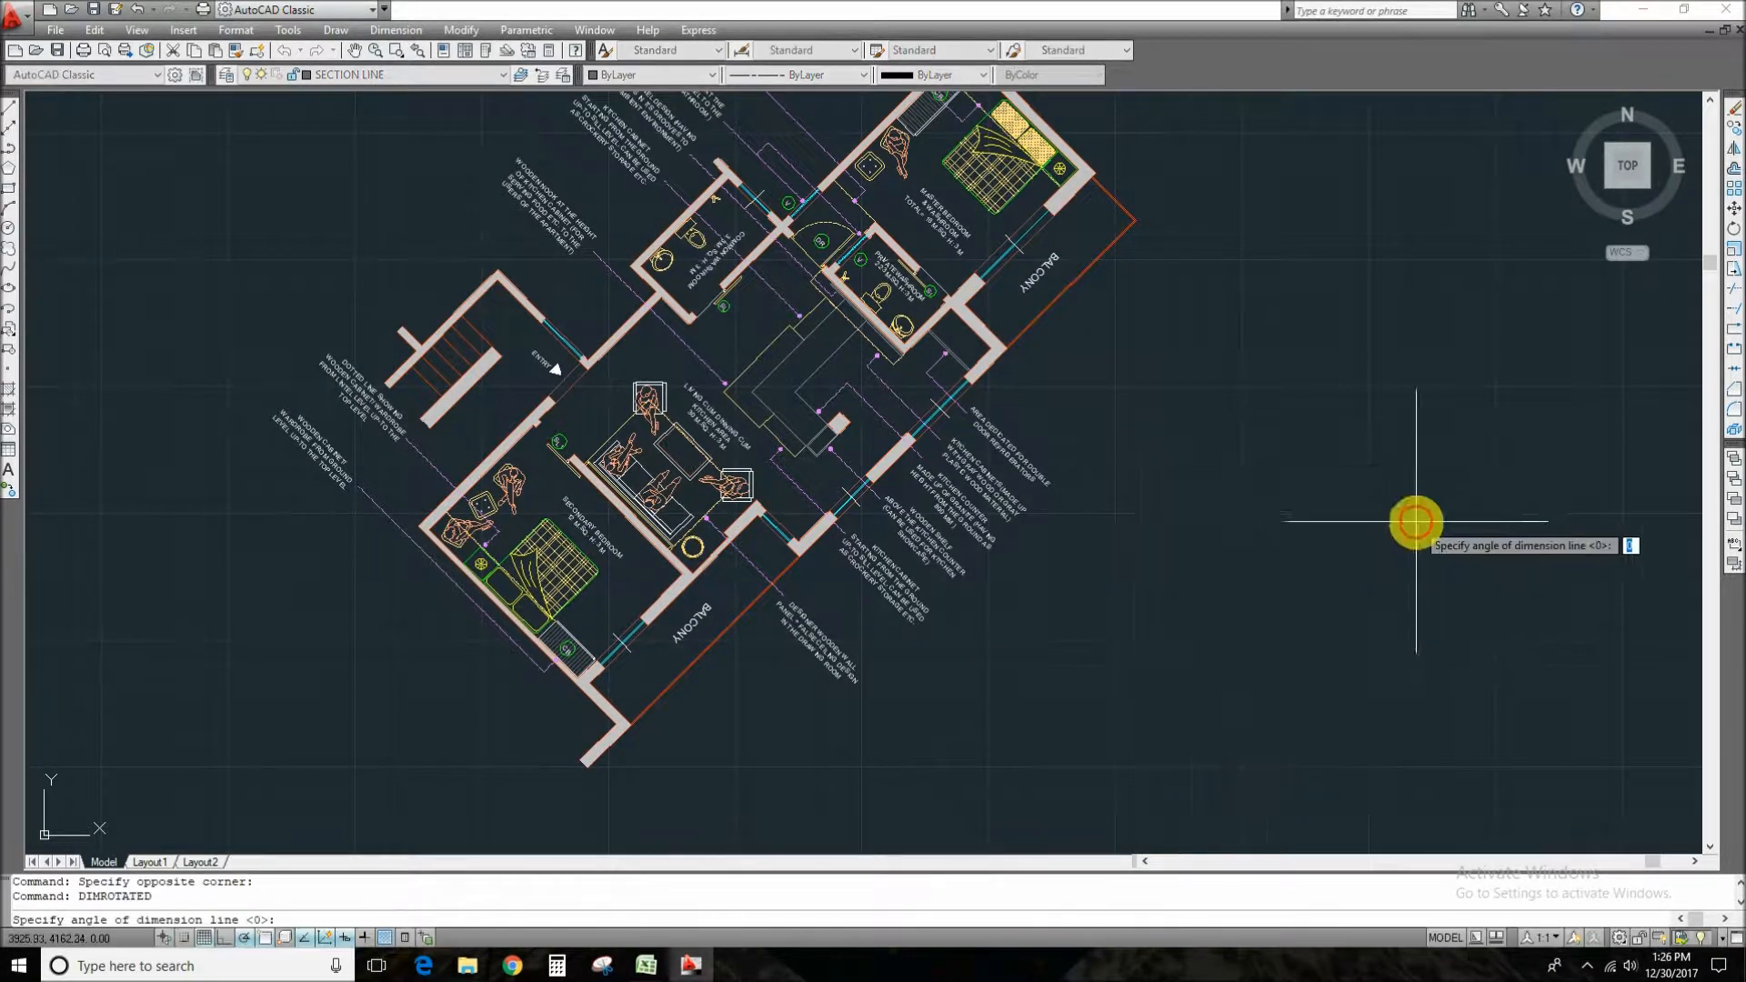
middle_click_drag(1023, 545, 1042, 523)
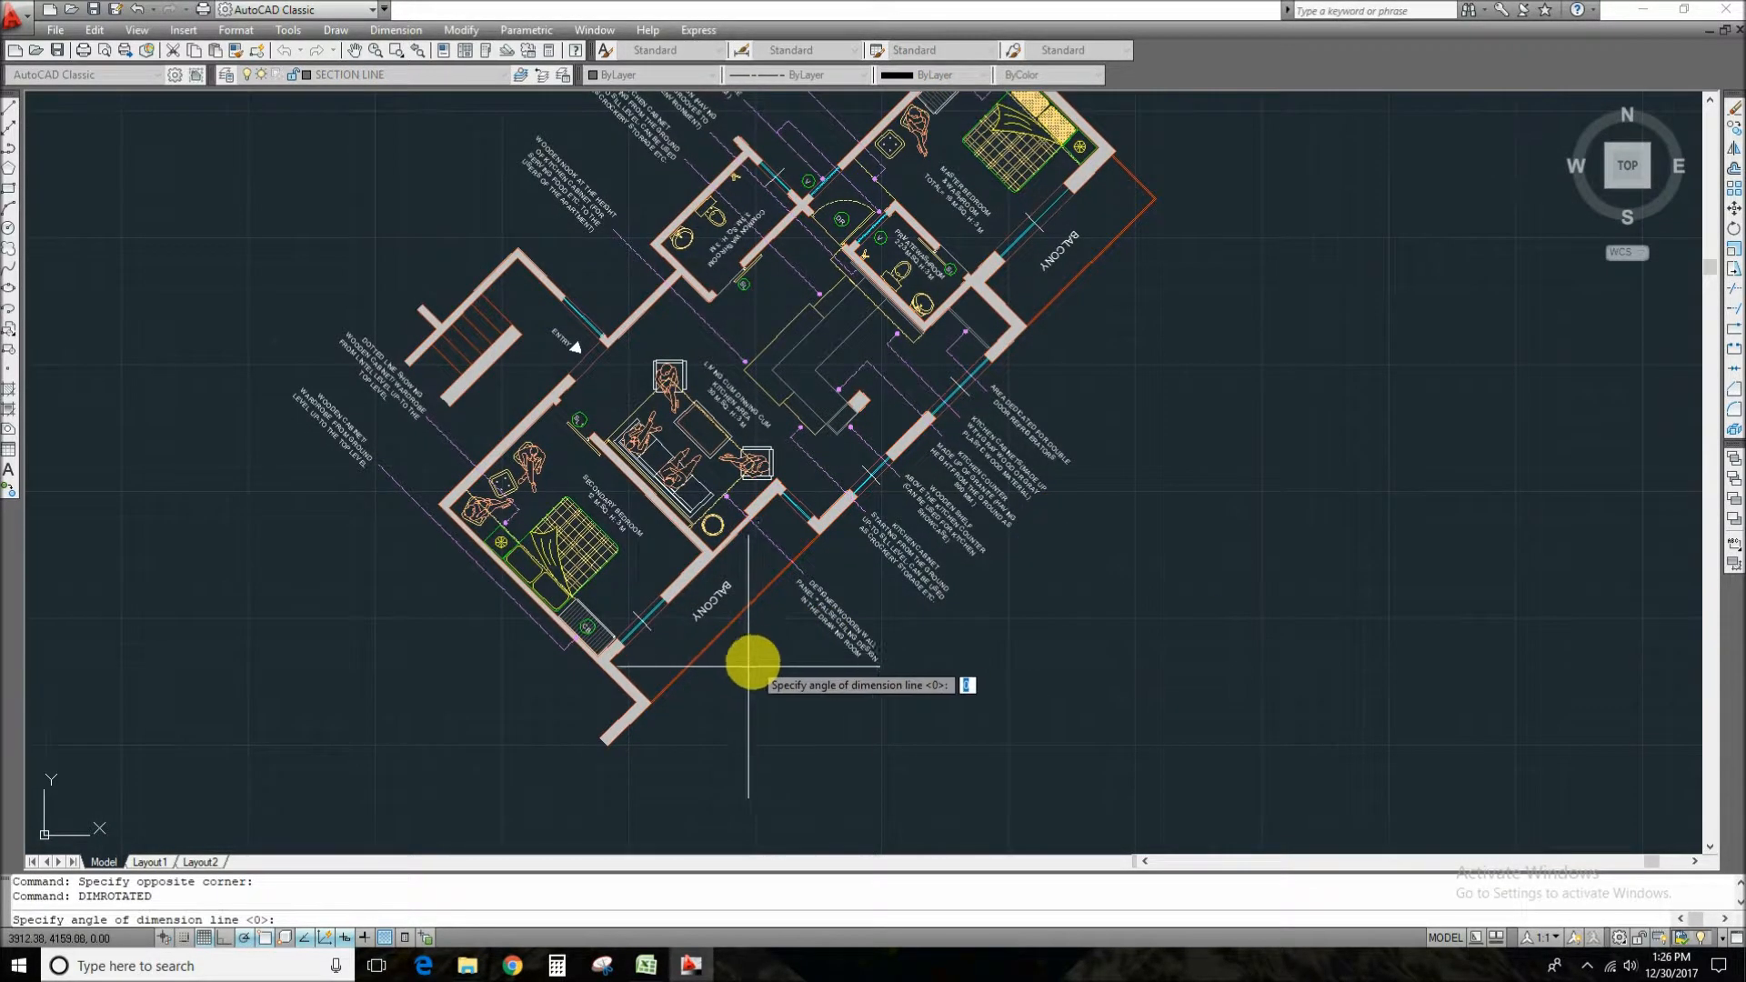
scroll(728, 695, "up", 2)
middle_click_drag(713, 721, 750, 672)
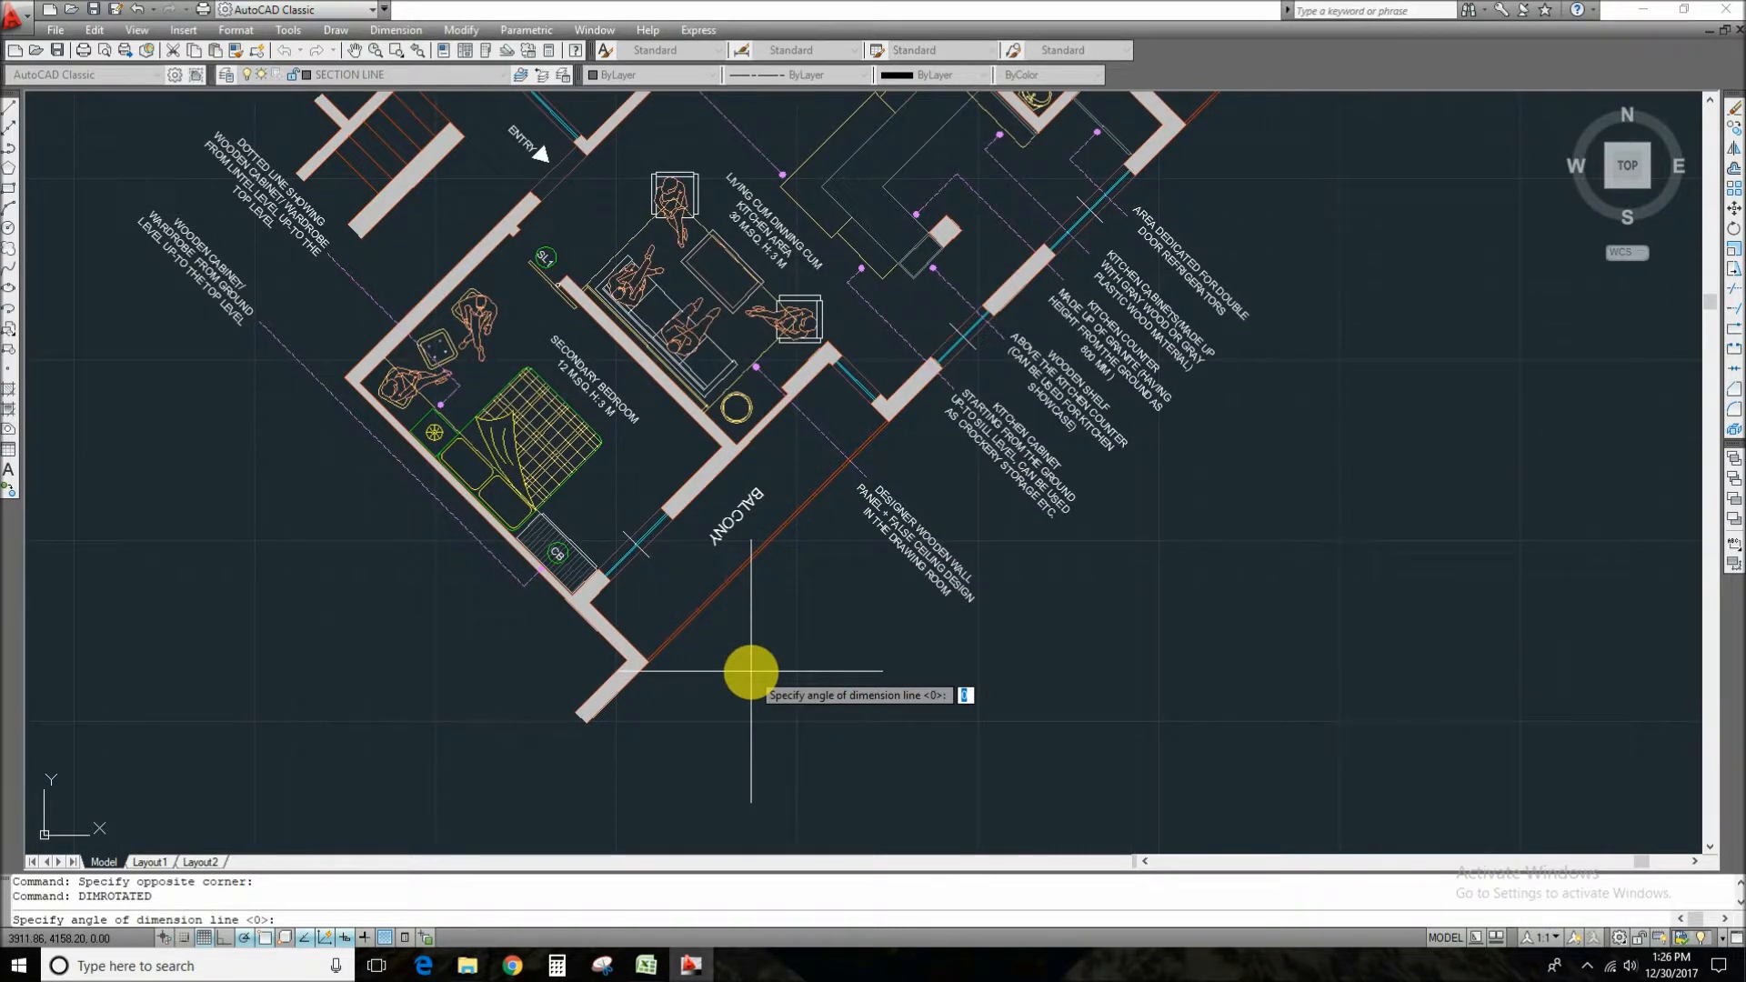
scroll(592, 719, "up", 4)
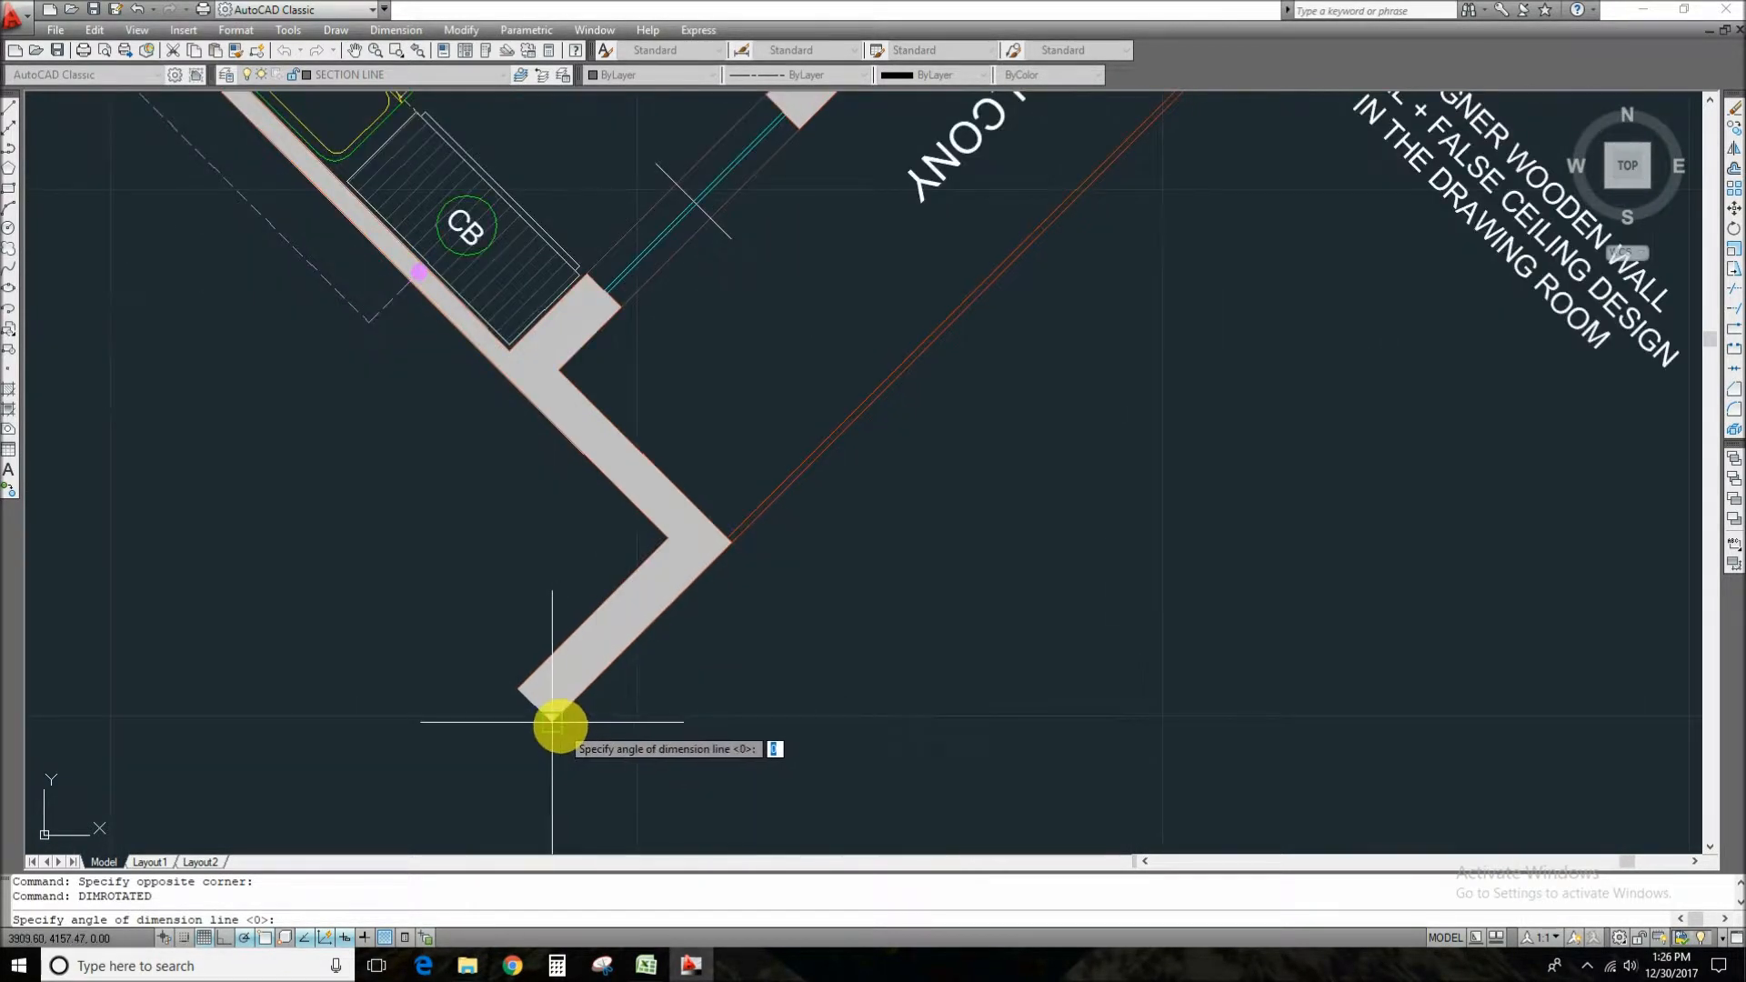
scroll(674, 702, "down", 4)
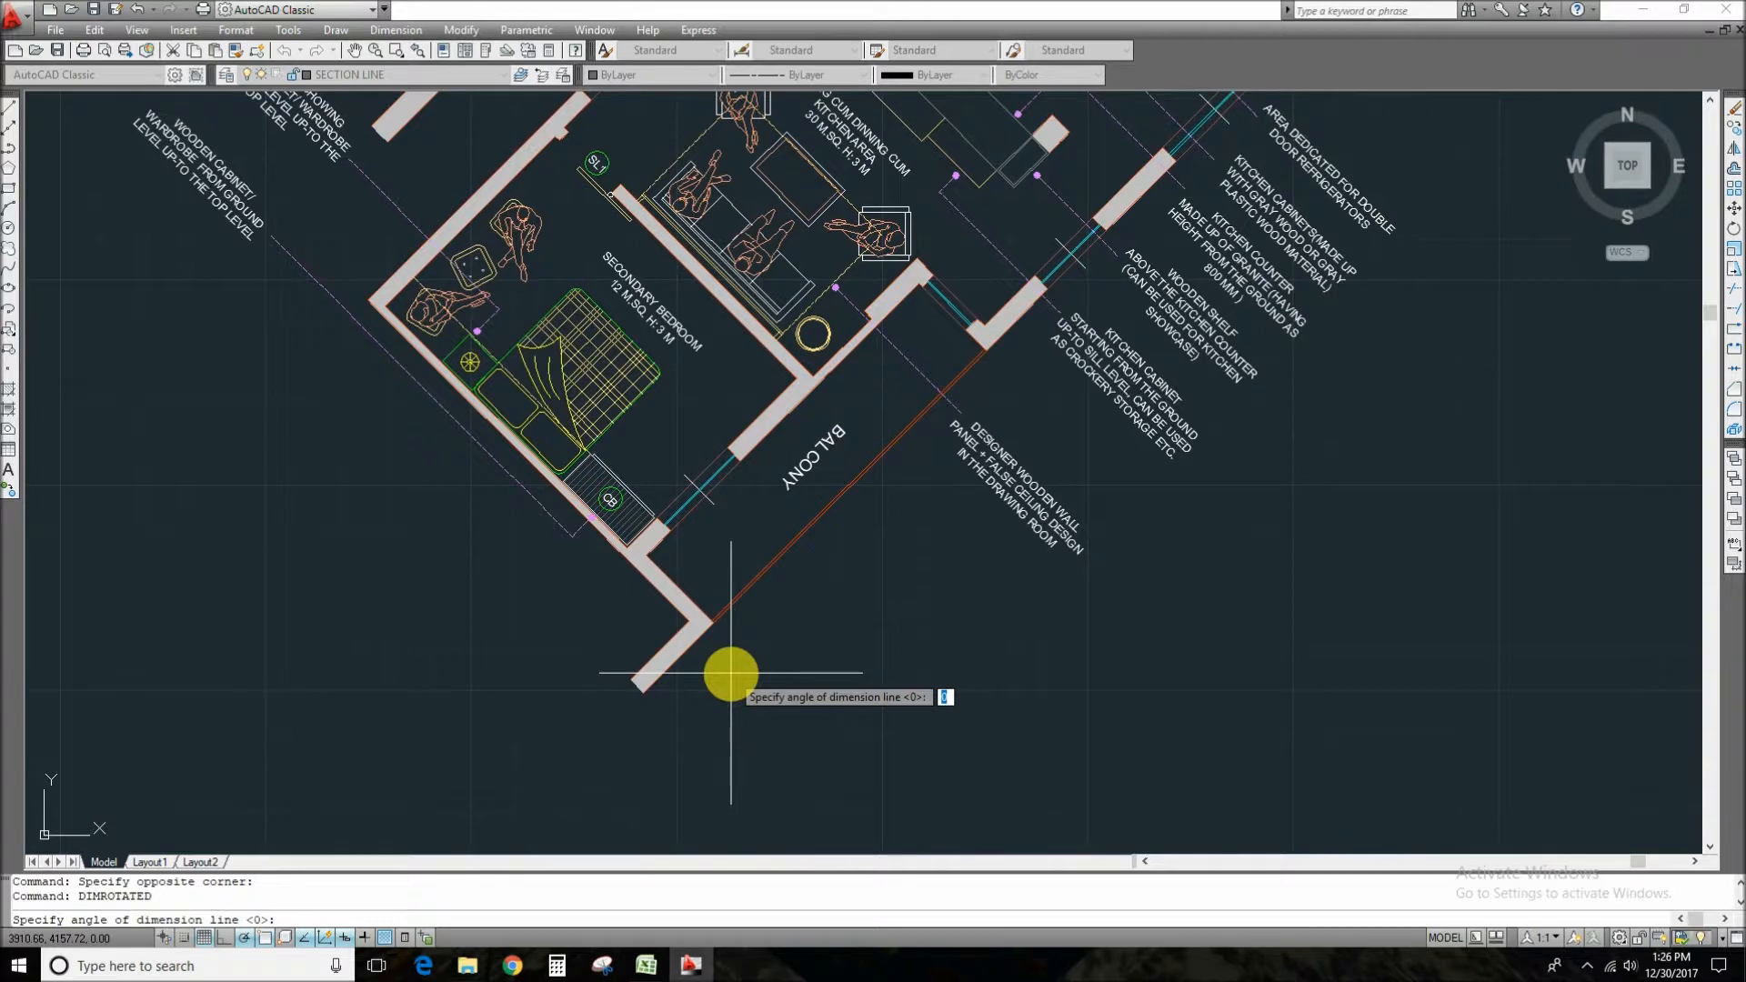
type("45")
key("space")
Try placing the rotated dimension outside the balconies, from the projecting wall's end to the master bedroom's outer corner beside the cupboard, and cancel it.
scroll(709, 682, "up", 3)
left_click(575, 704)
scroll(612, 694, "down", 5)
scroll(861, 382, "up", 4)
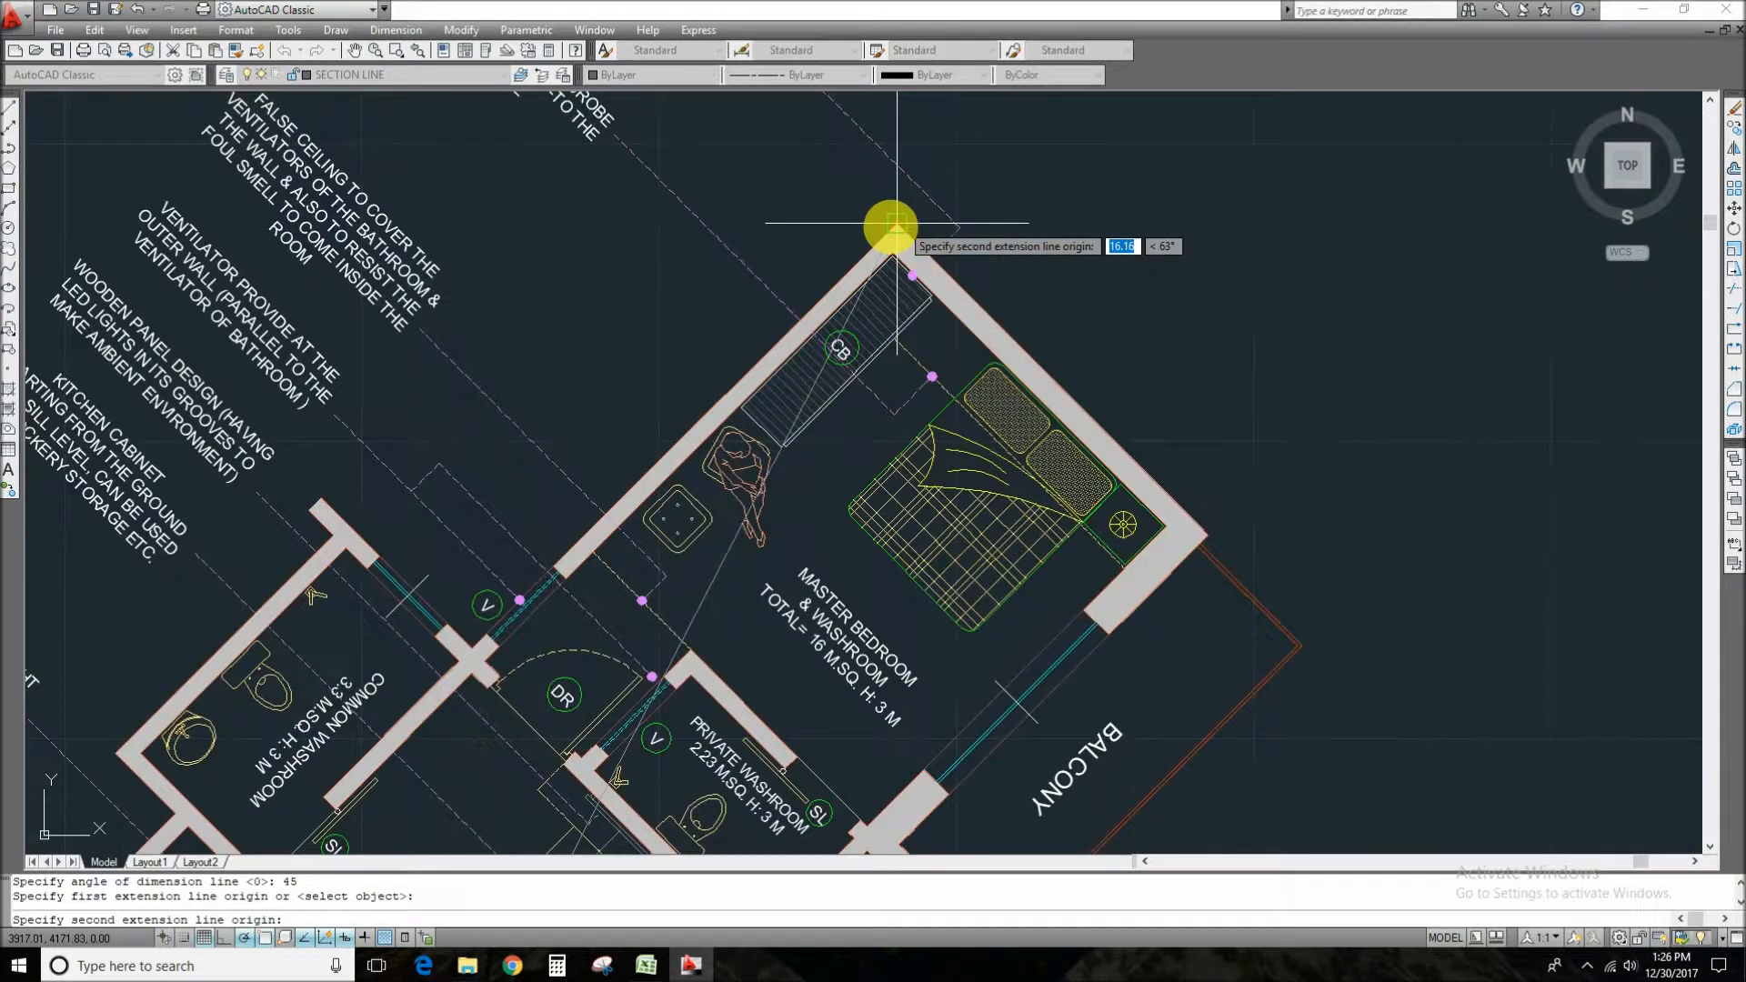
left_click(897, 223)
scroll(909, 258, "down", 5)
scroll(924, 374, "up", 6)
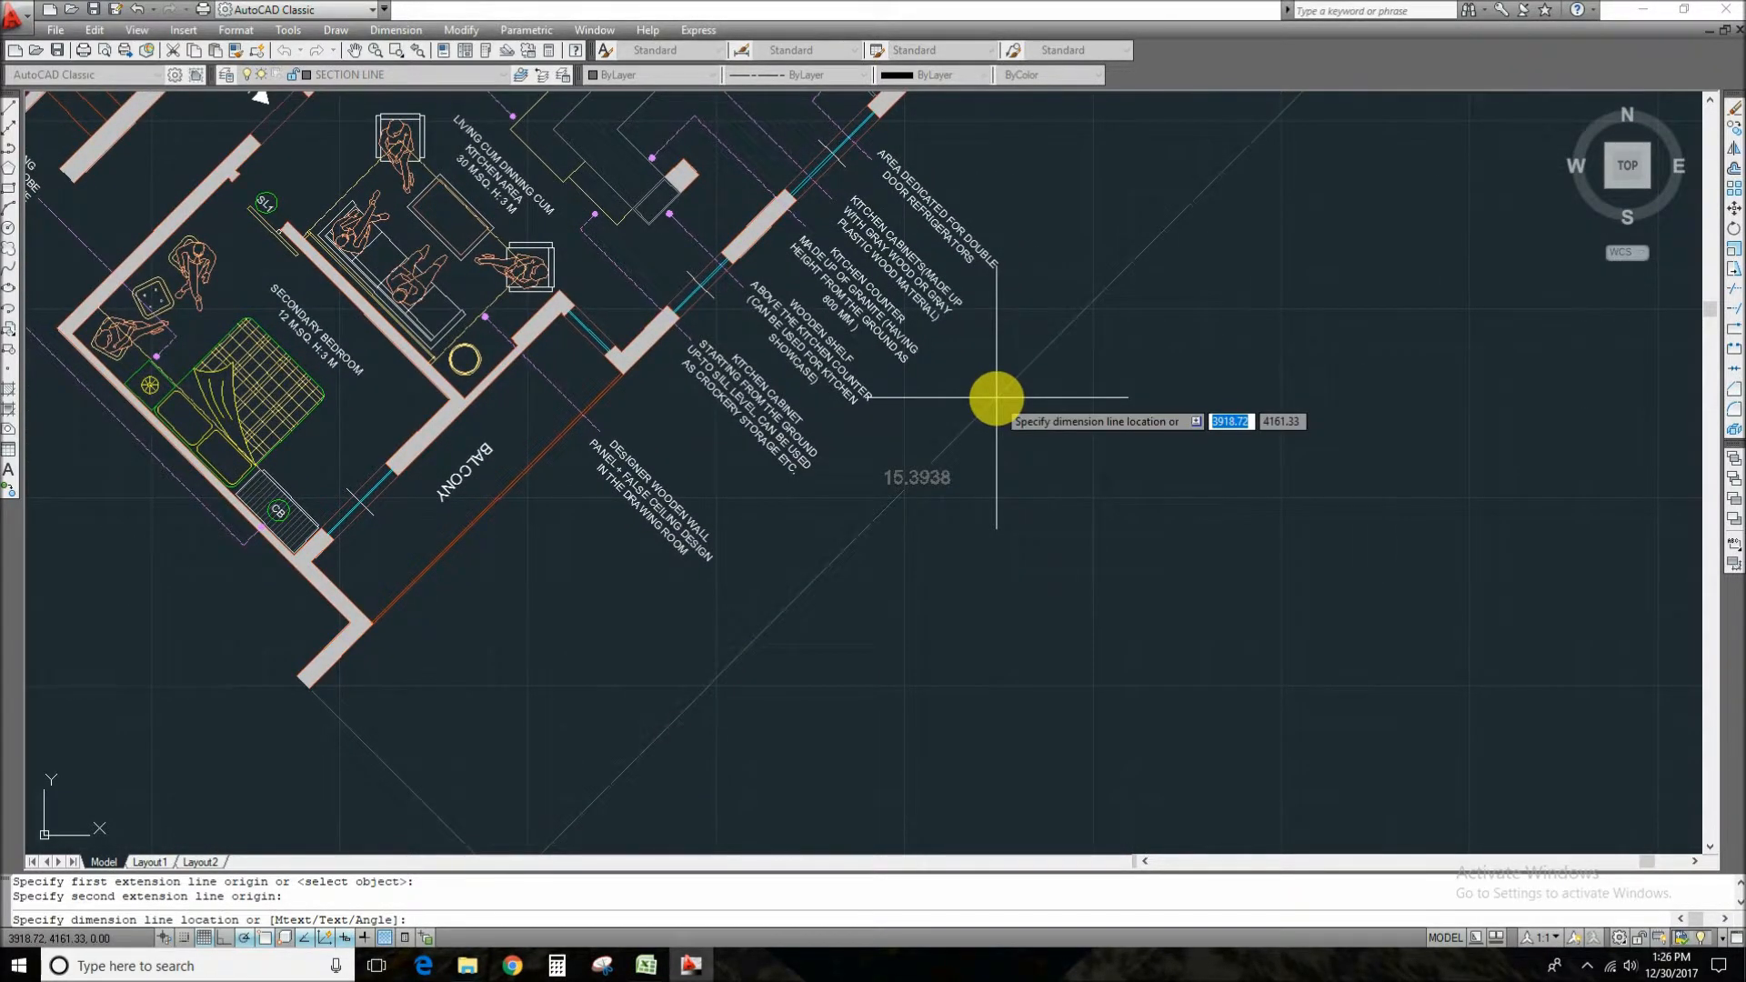
scroll(996, 397, "down", 5)
scroll(1021, 483, "up", 2)
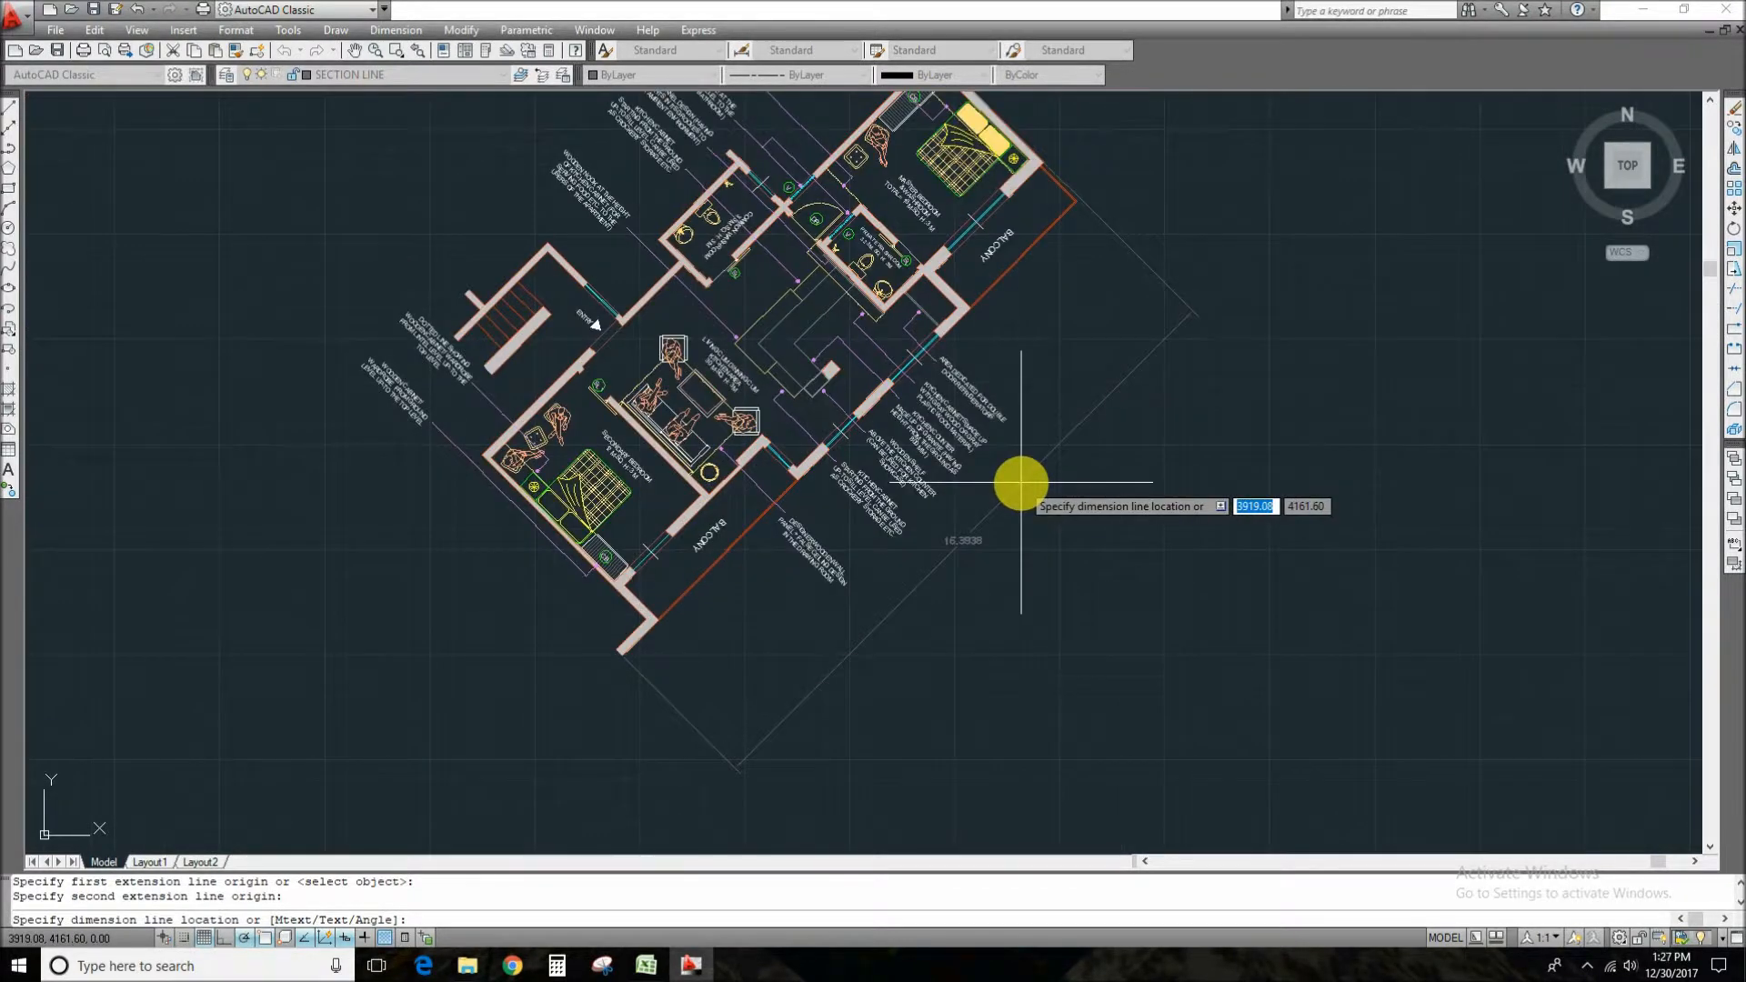
key("Escape")
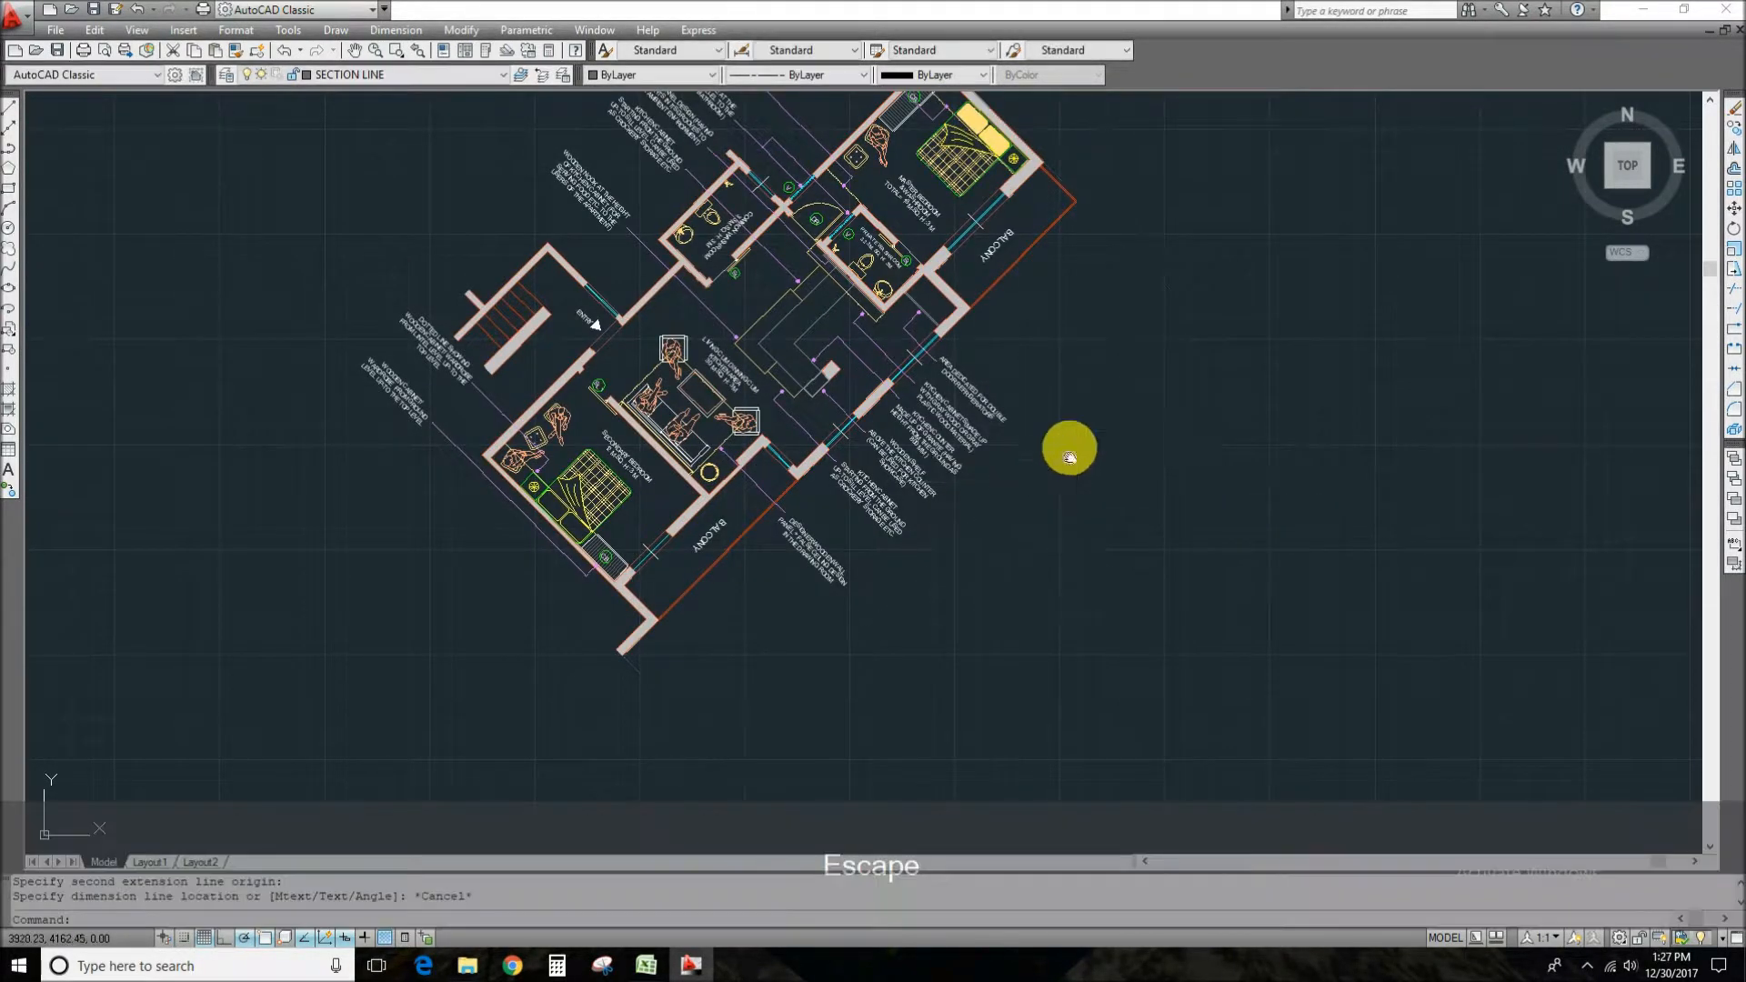
middle_click_drag(1062, 462, 1062, 607)
left_click(1189, 472)
left_click(1132, 520)
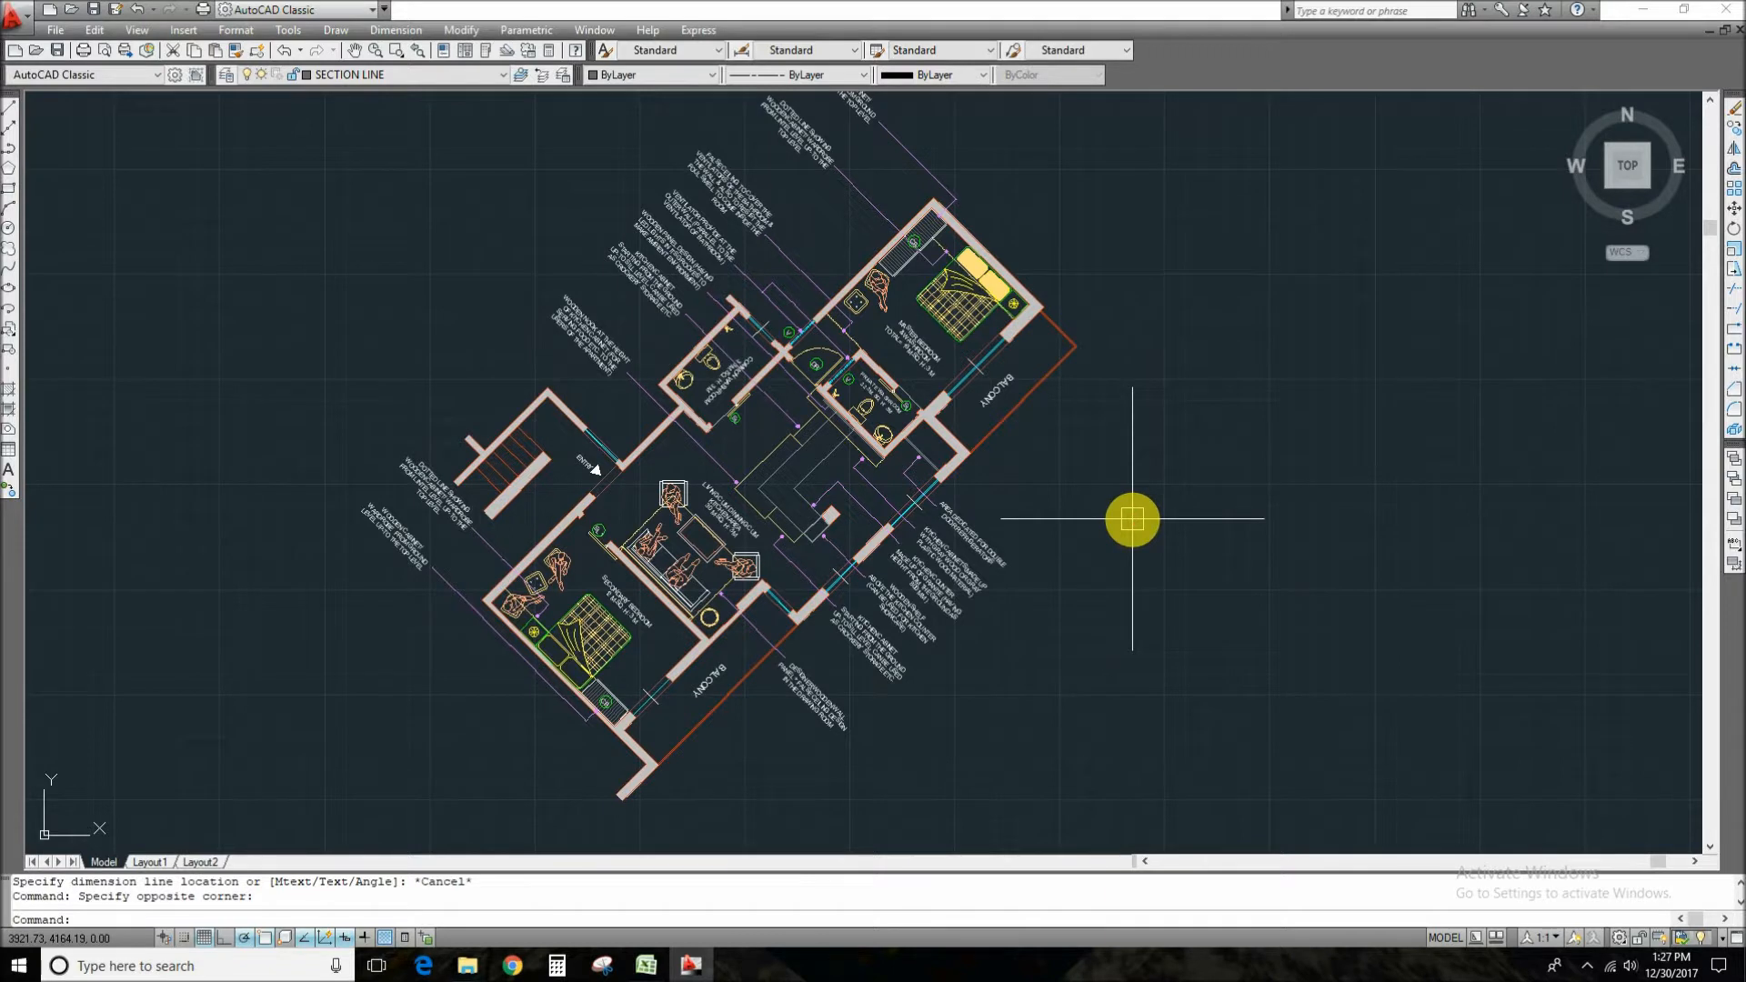